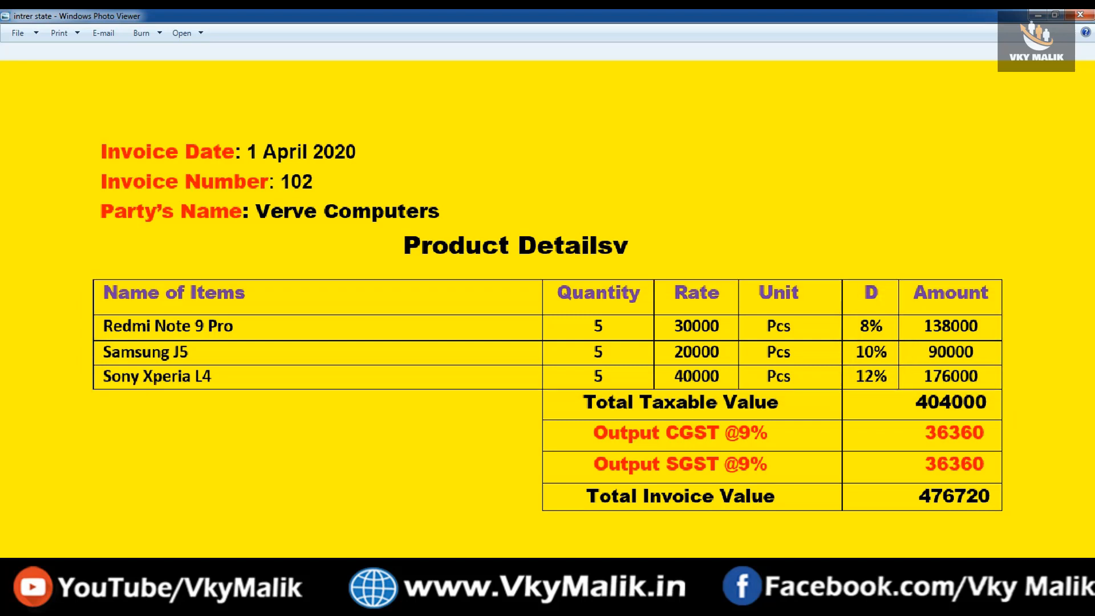
Switch to TallyPrime and open the voucher creation screen for a new sales voucher
key(alt+Tab)
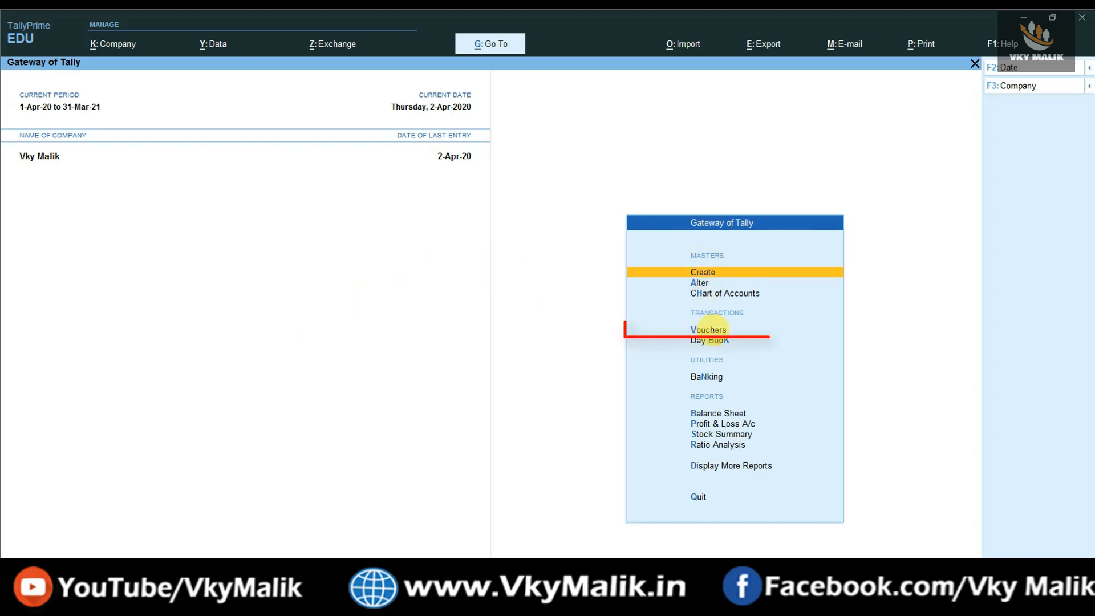
key(Down)
key(Down)
key(Down)
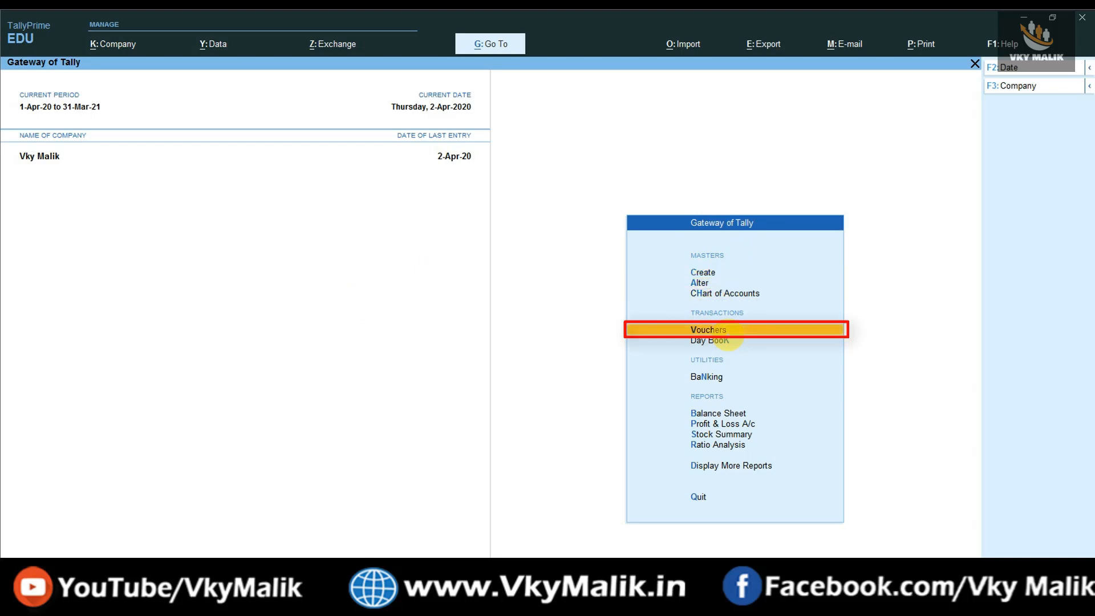
key(Return)
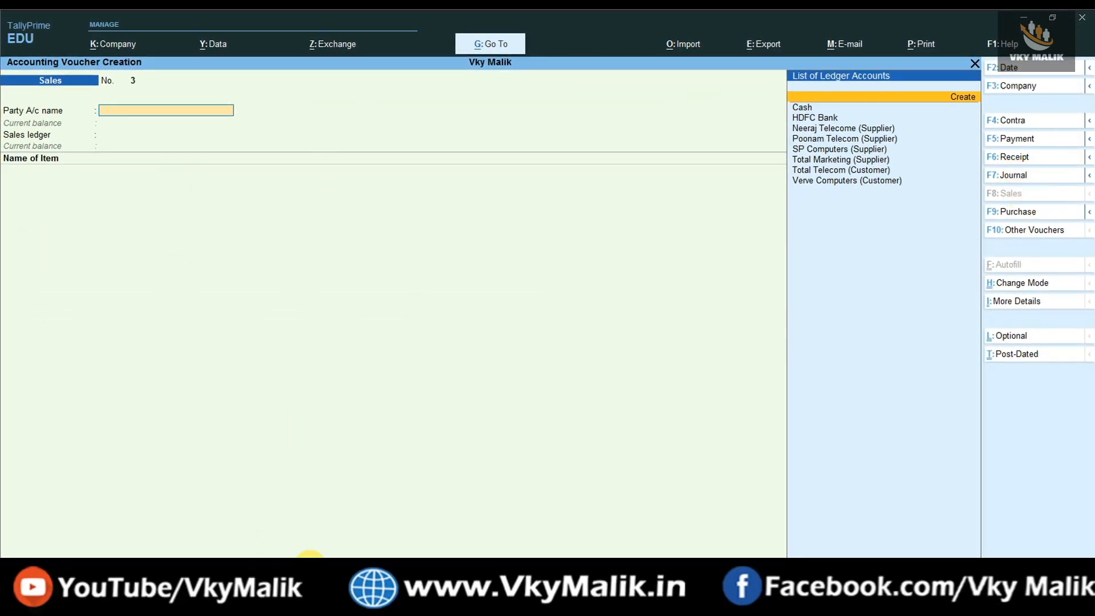
Check the invoice details in Windows Photo Viewer, and set the sales voucher's date in TallyPrime to 1 April 2020
click(372, 600)
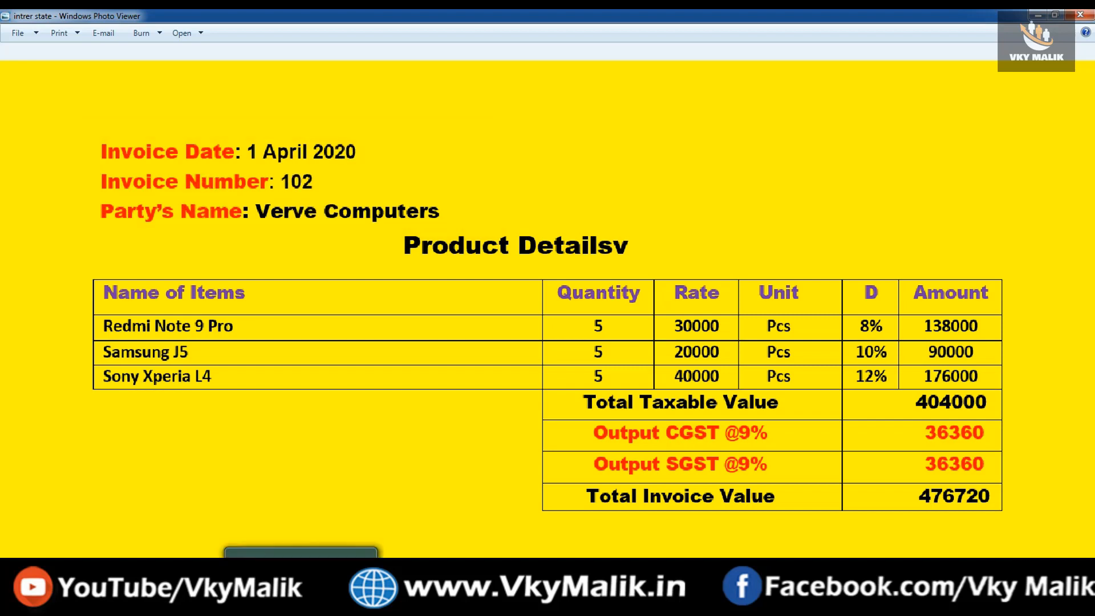
click(301, 604)
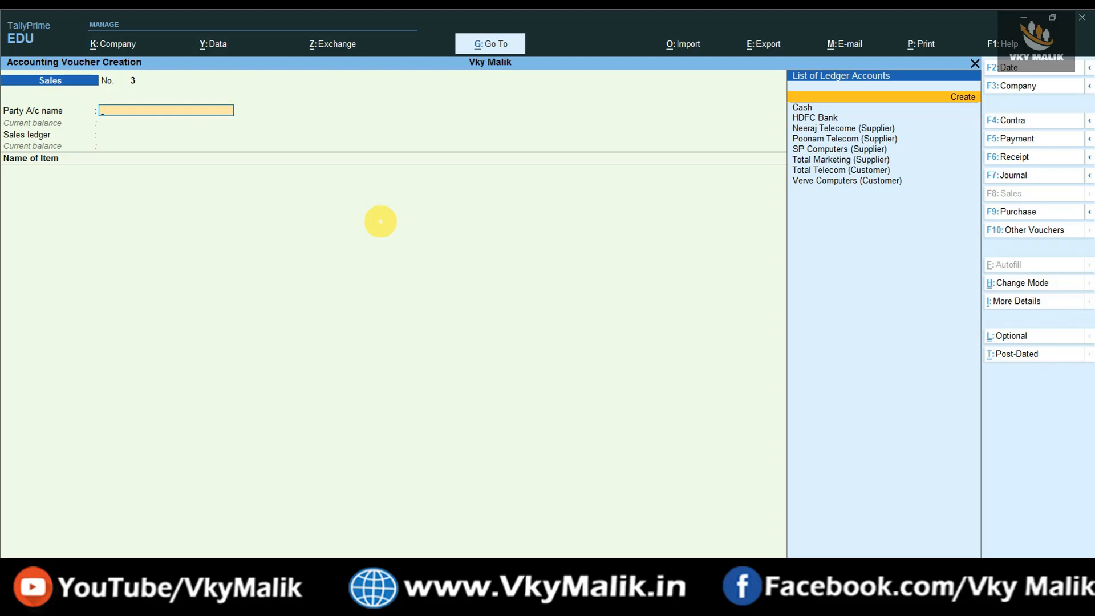
key(F2)
text(1.4)
key(Return)
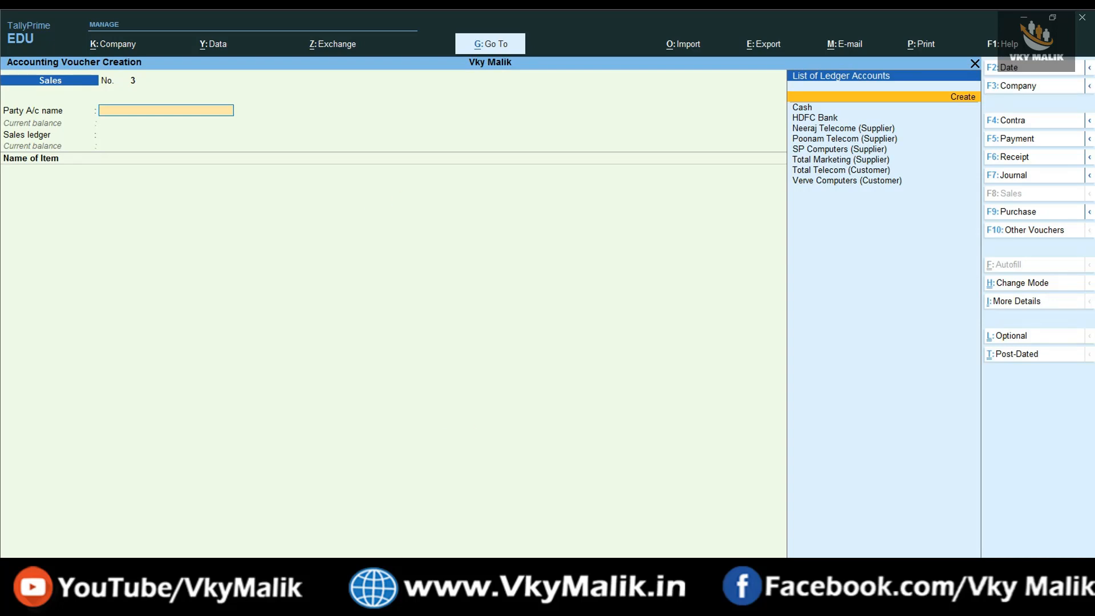
Look through the ledger accounts available for the party, and view the blank secondary ledger creation form
key(Down)
key(Down)
key(Down)
key(Down)
key(Down)
key(Down)
key(Down)
key(Down)
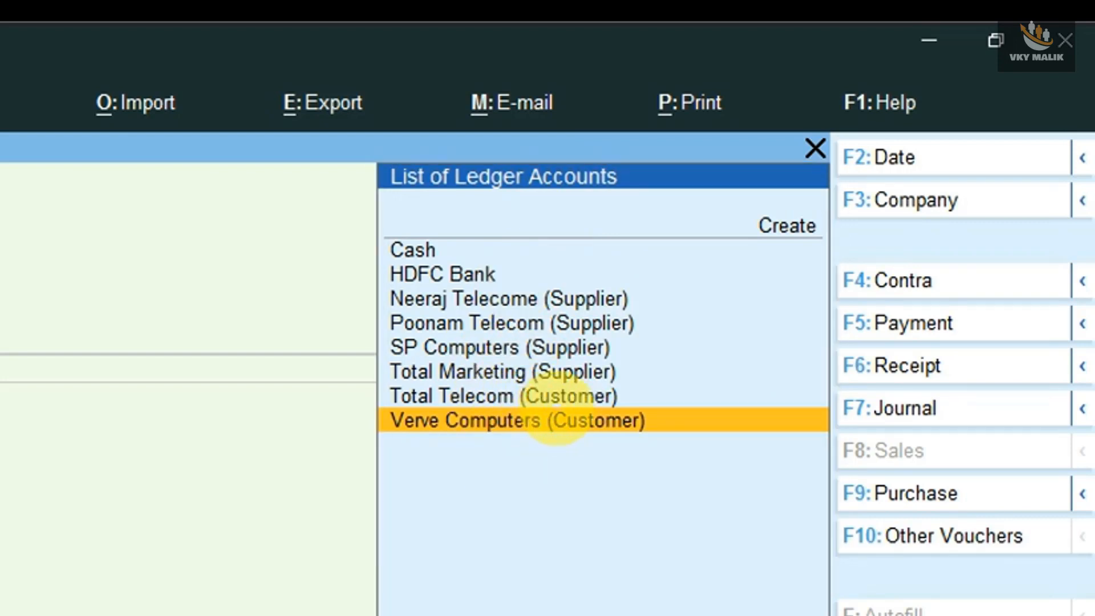
key(Up)
key(Up)
key(Up)
key(Up)
key(Up)
key(Up)
key(Up)
key(Up)
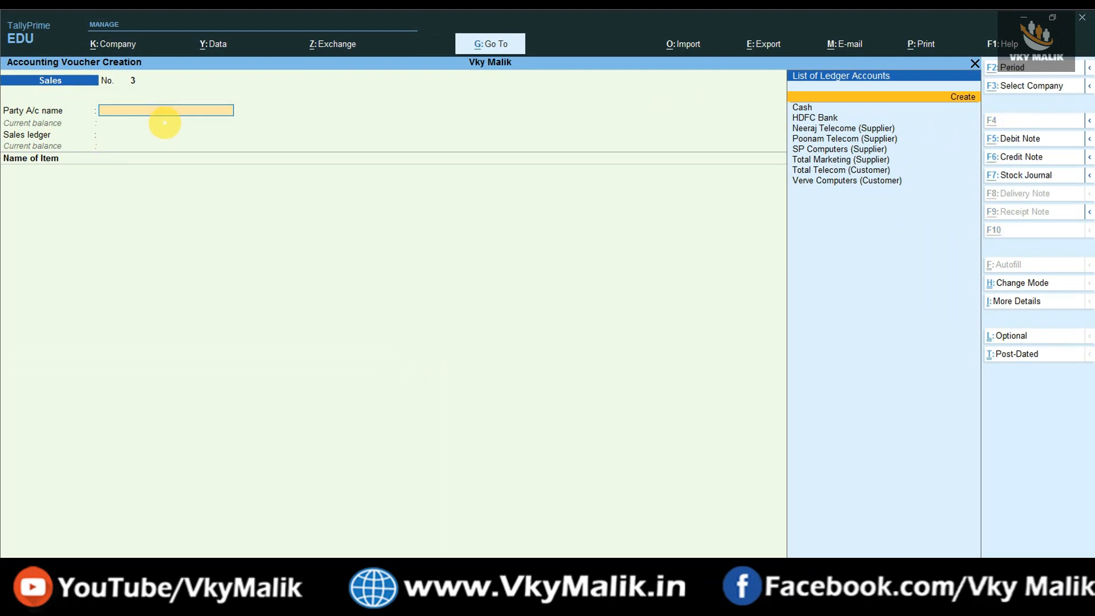
key(alt+c)
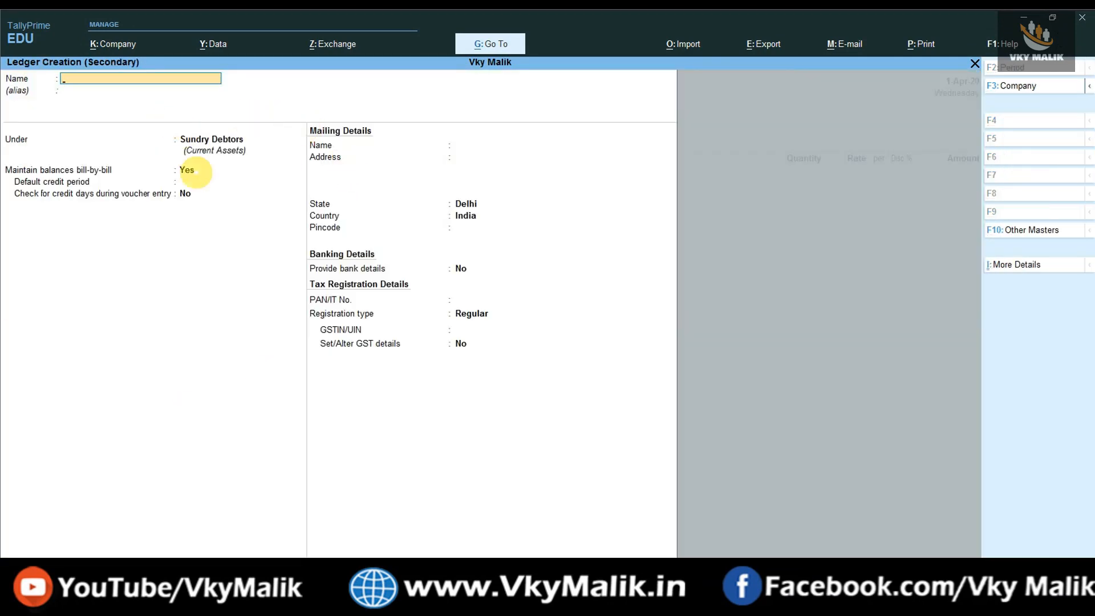
key(Escape)
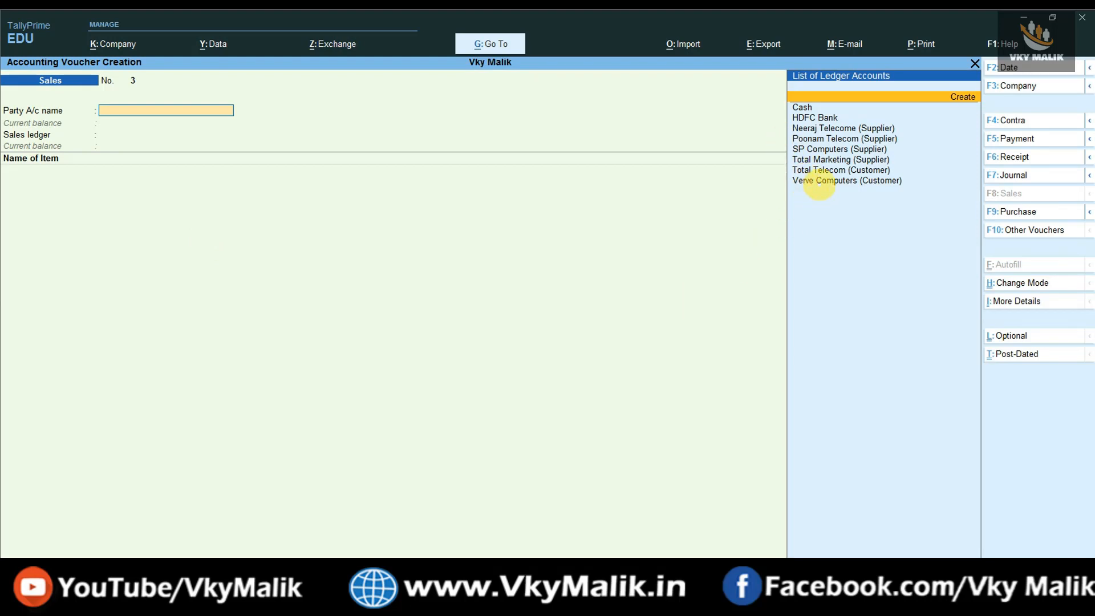
Choose Verve Computers (Customer) as the party account of the sales voucher
key(Down)
key(Down)
key(Down)
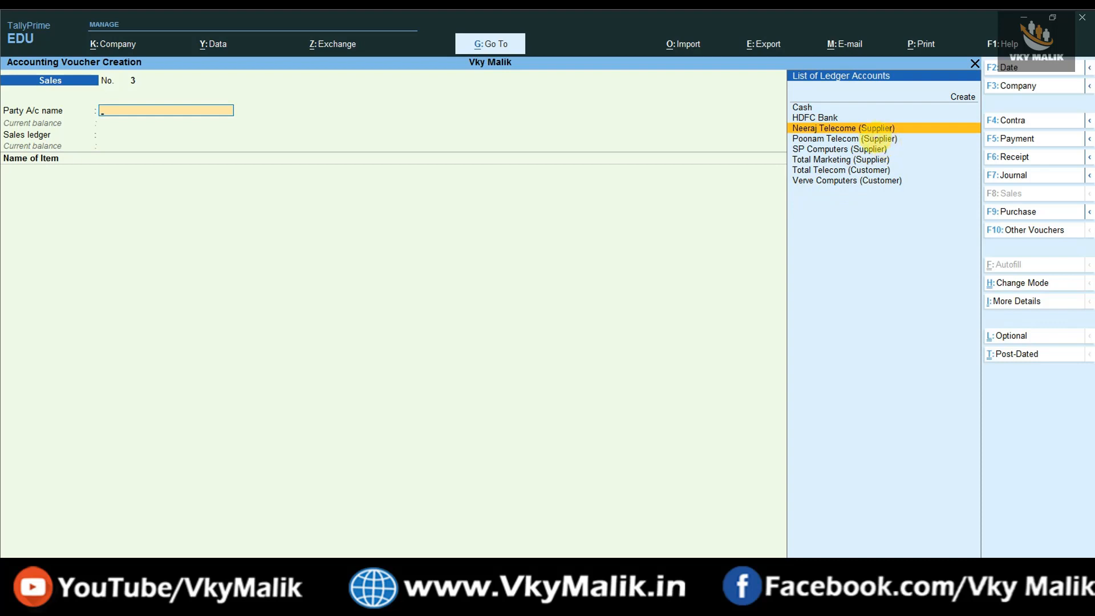
key(Down)
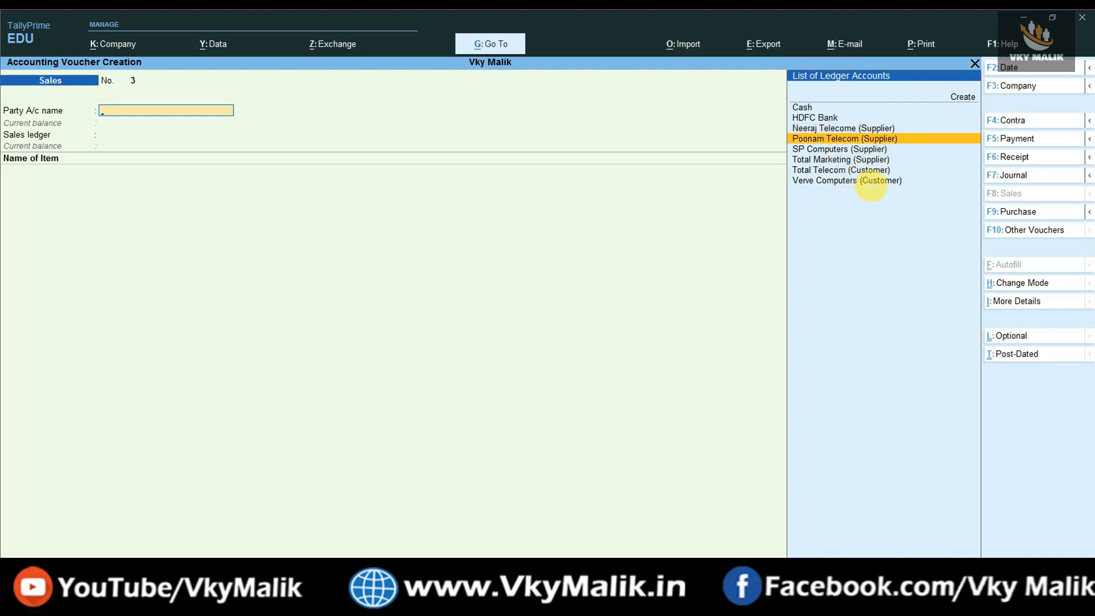
key(Down)
key(Down)
key(Down)
key(Down)
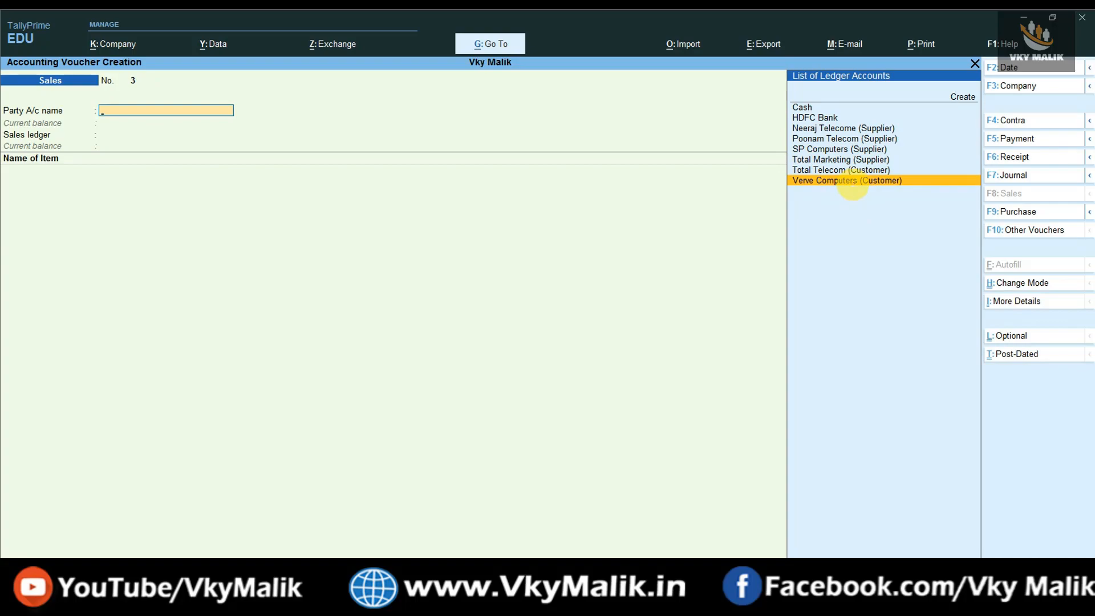
key(Return)
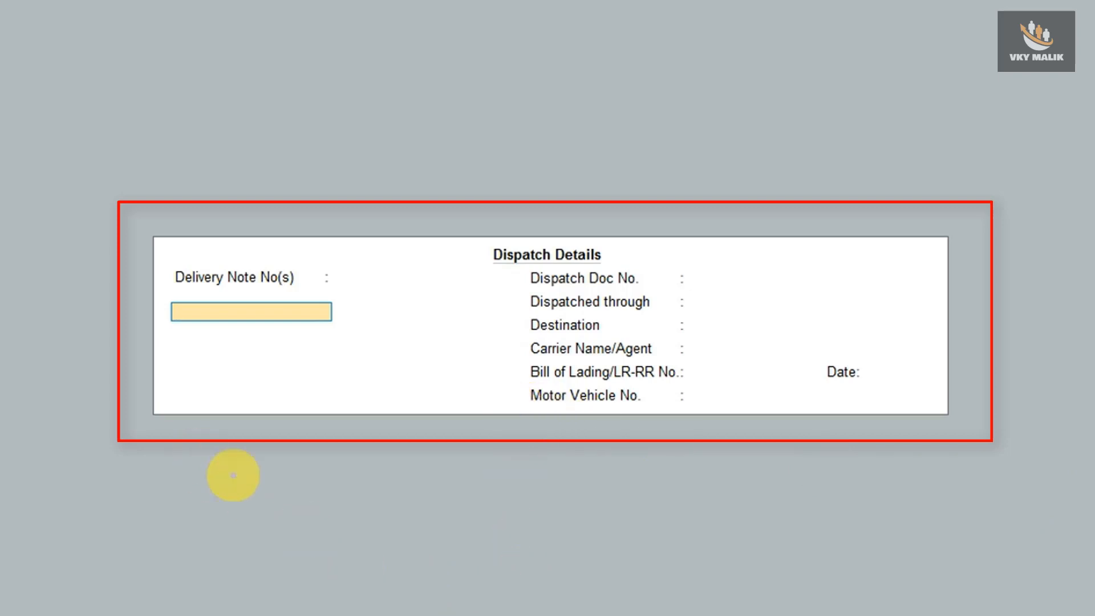
Enter the delivery note number with the date 1-Apr-20 and the dispatch document number in the dispatch details
text(564564654654)
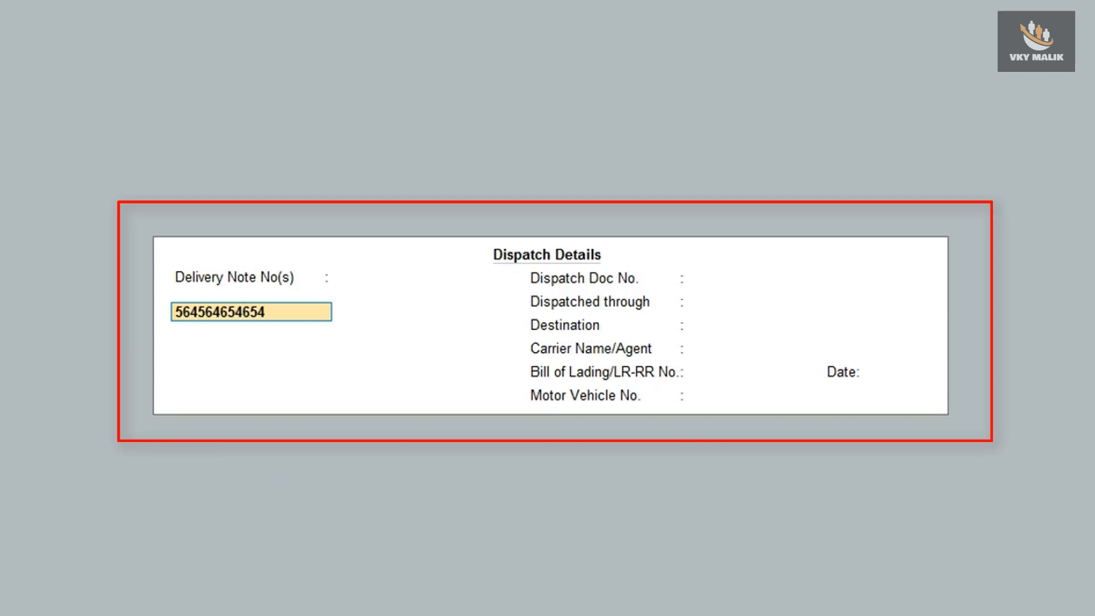
key(Return)
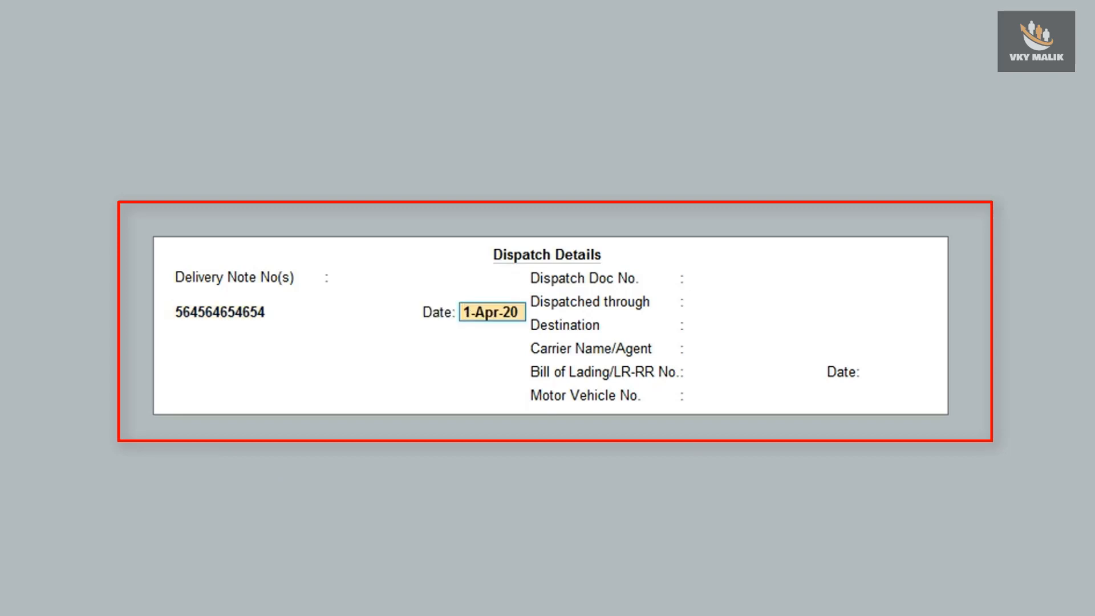
key(Return)
key(Return)
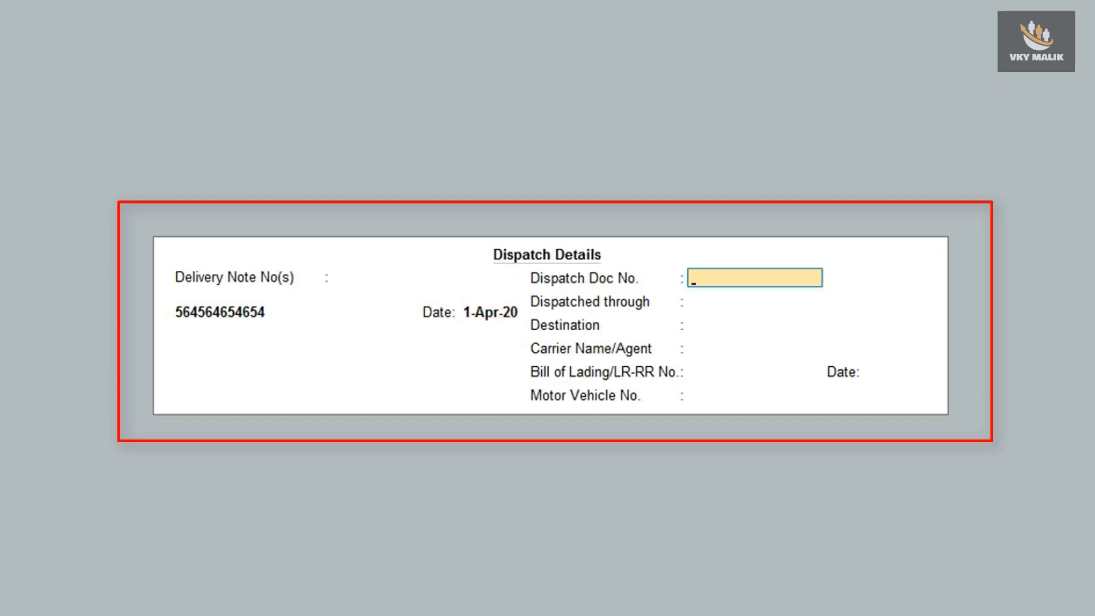
text(657465795489)
key(Return)
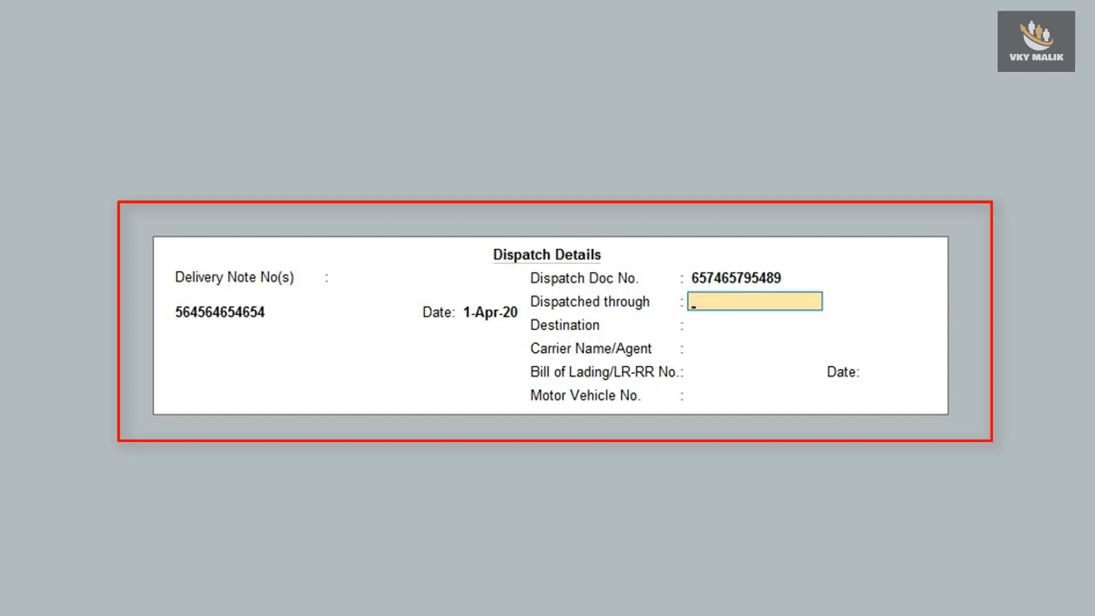
Complete the dispatch details with By Truck as dispatch method, New Delhi as destination and the motor vehicle number, leaving carrier and bill of lading blank
text(By Truck)
key(Return)
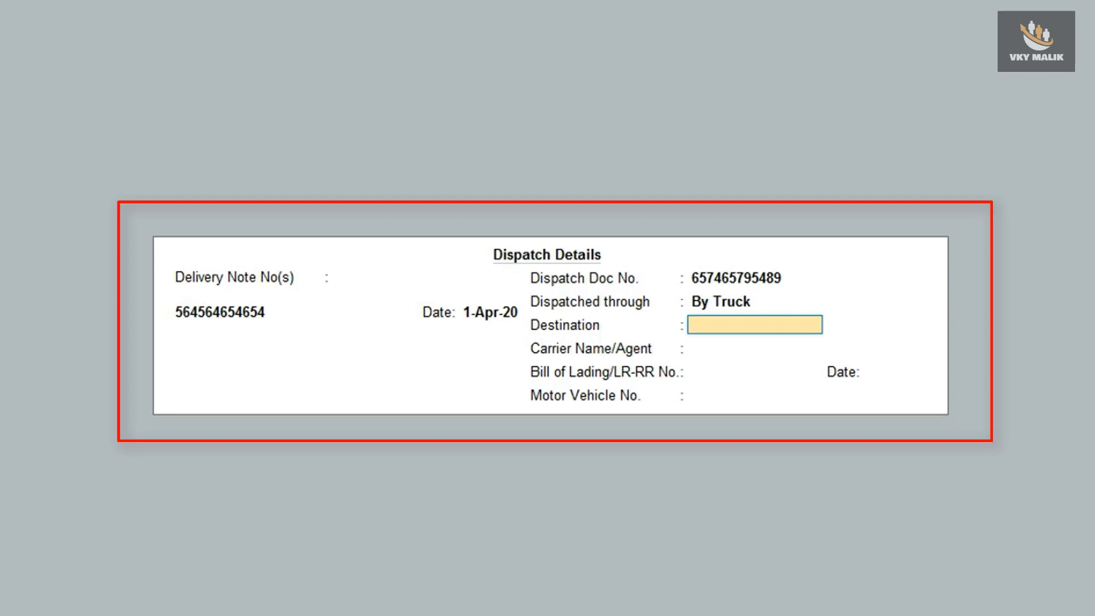
text(New Delhi)
key(Return)
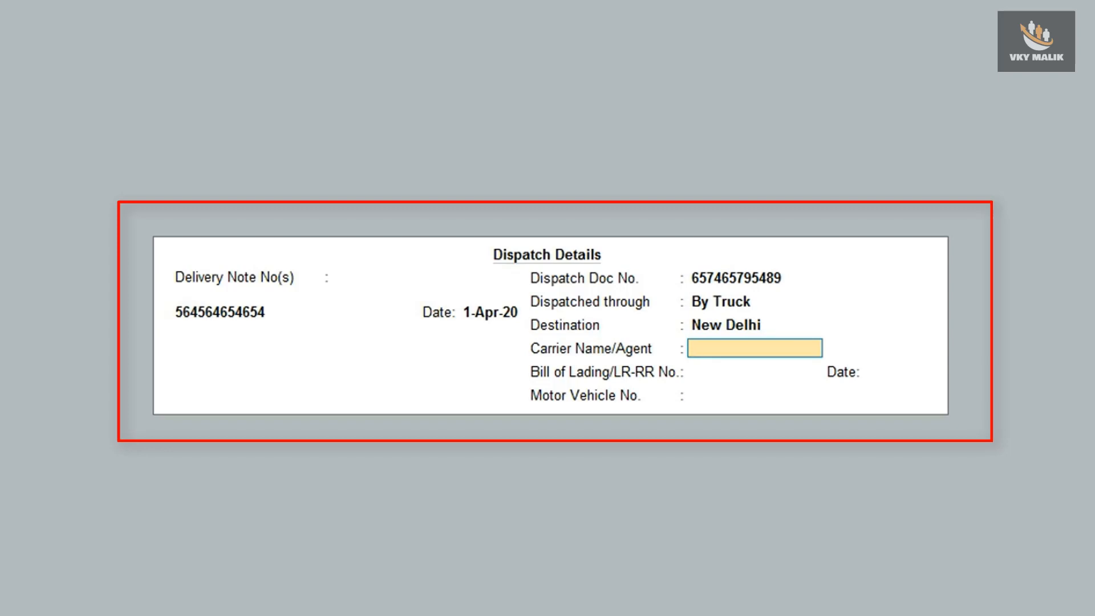
key(Return)
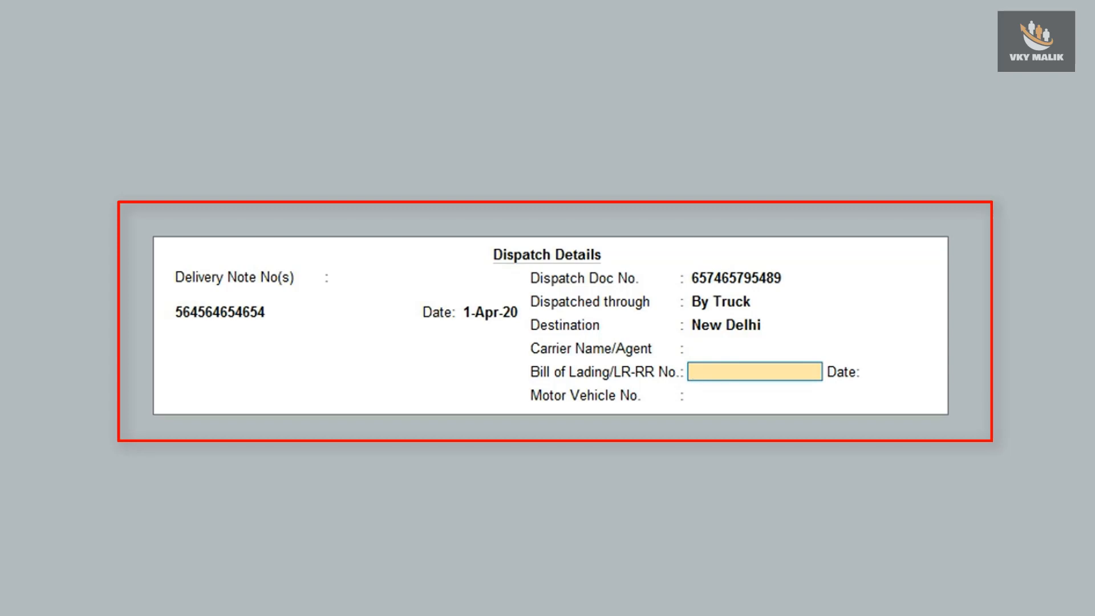
key(Return)
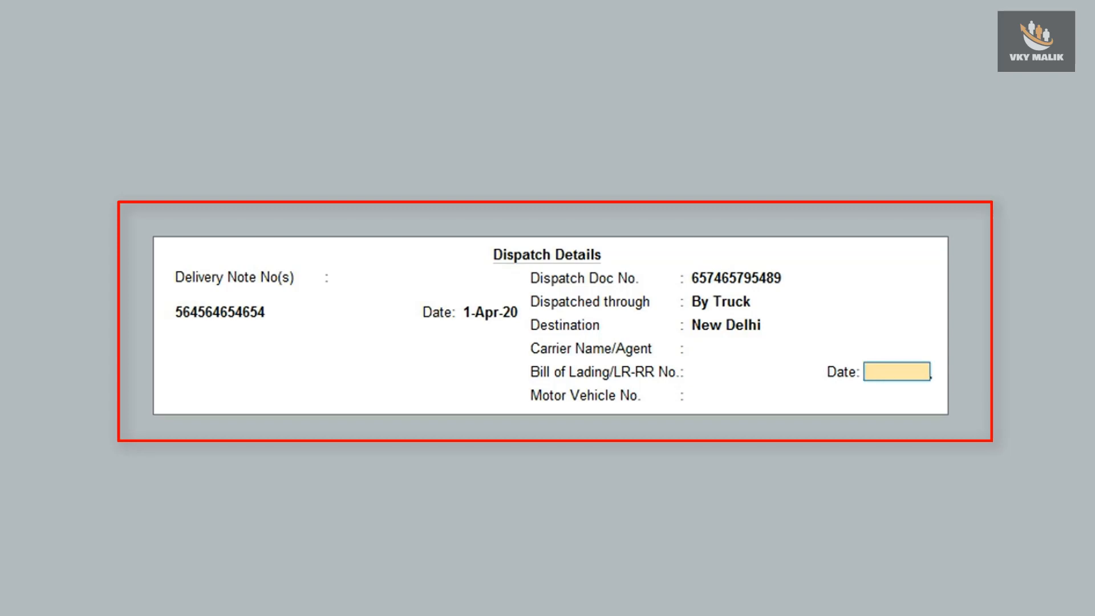
key(Return)
text(DL5C5456465)
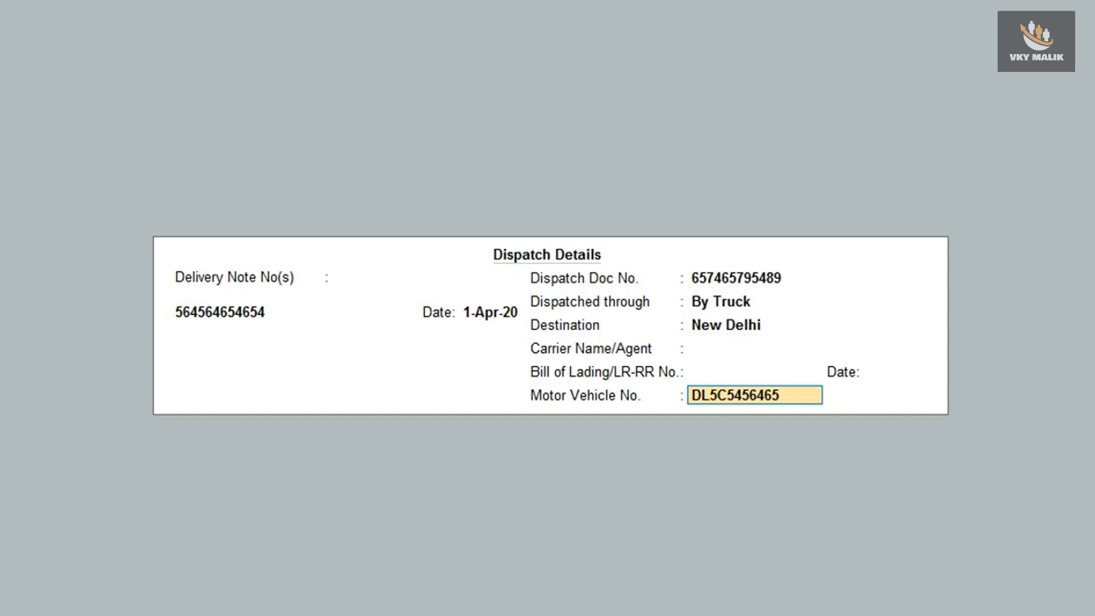
key(Return)
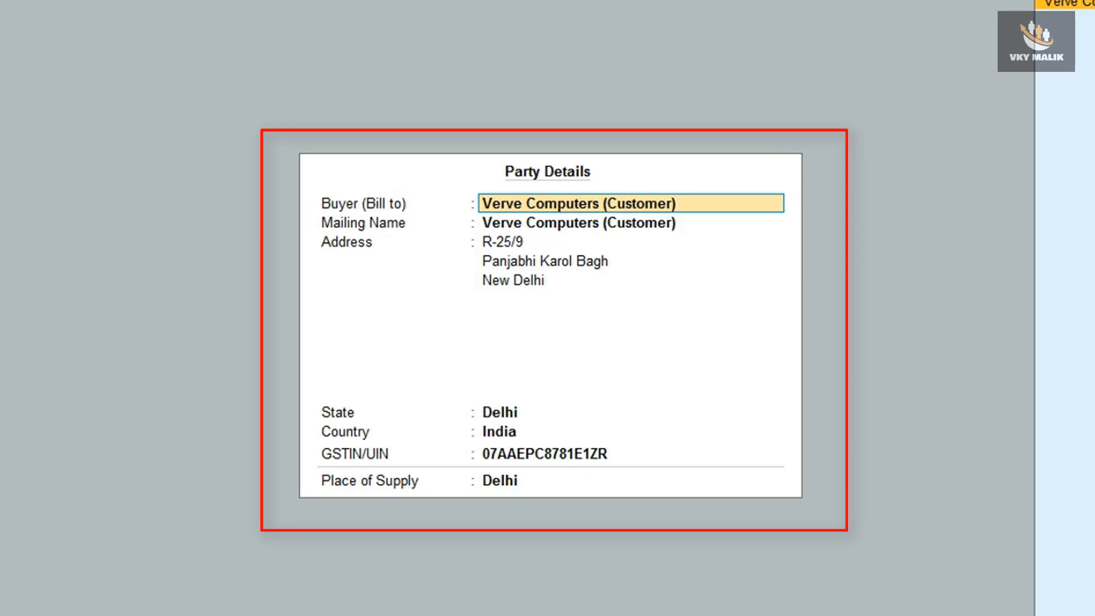
Accept the buyer's existing party details, with Delhi as the place of supply
key(Return)
key(Return)
key(Return)
key(Return)
key(Return)
key(Return)
key(Return)
key(Return)
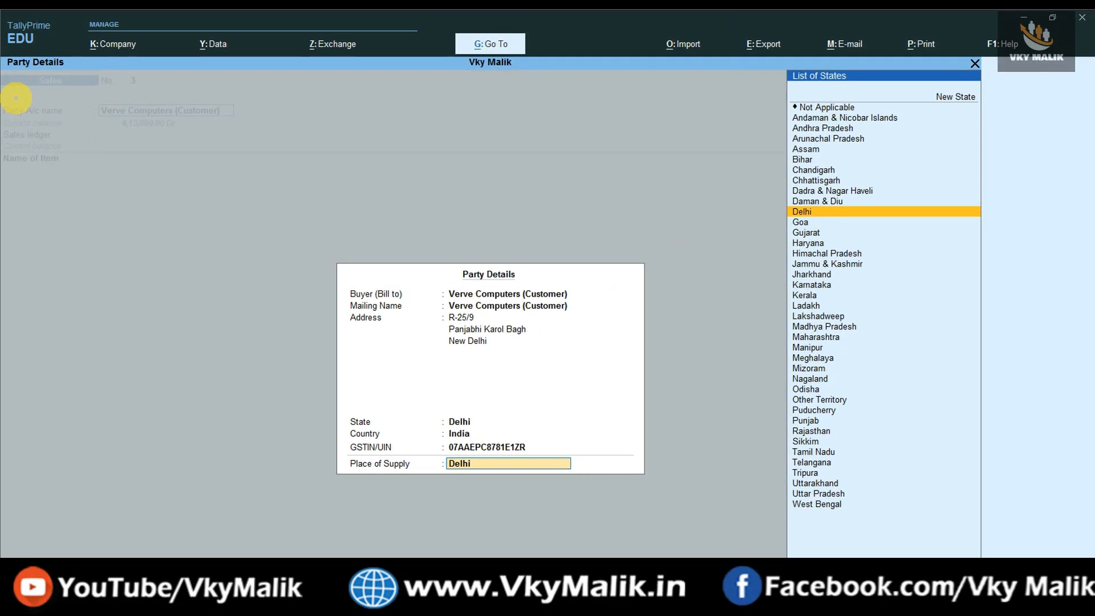
key(Return)
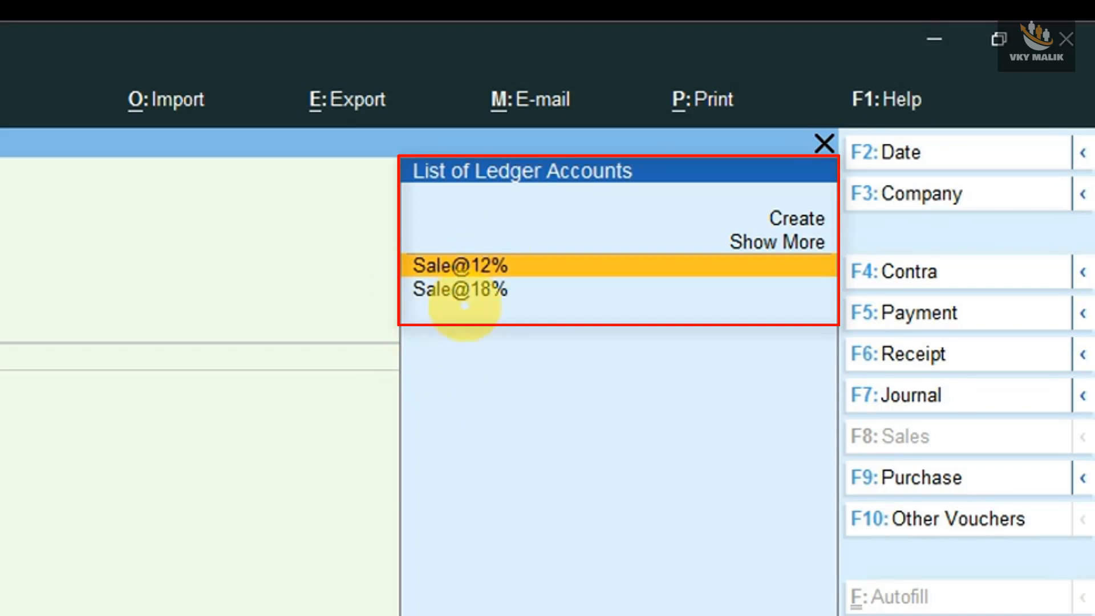
Select Sale@18% as the sales ledger, matching the 9% CGST and 9% SGST on the invoice
key(Down)
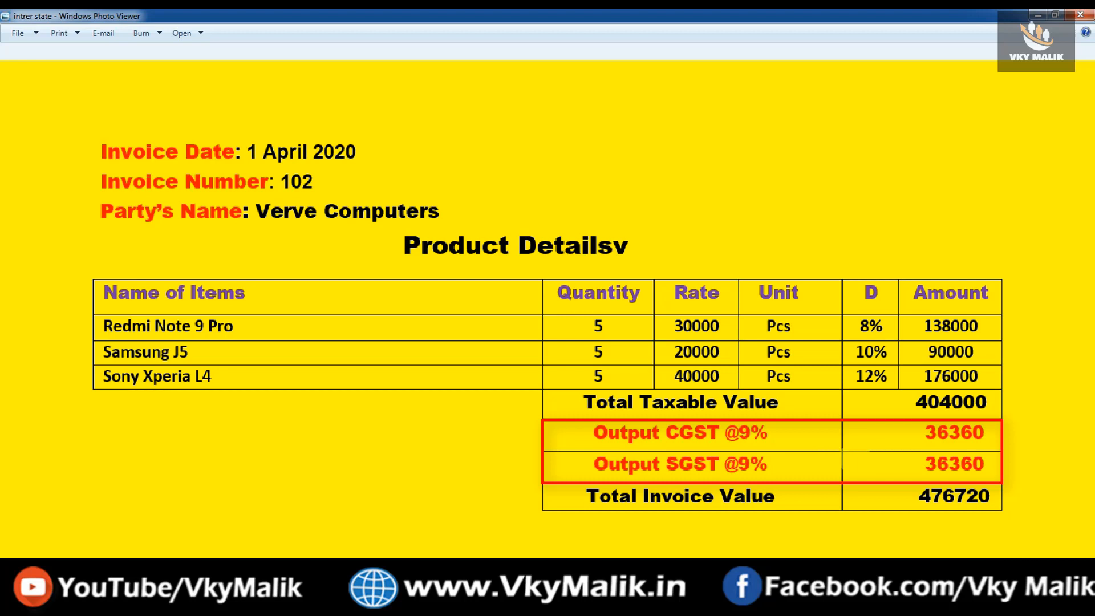
key(alt+Tab)
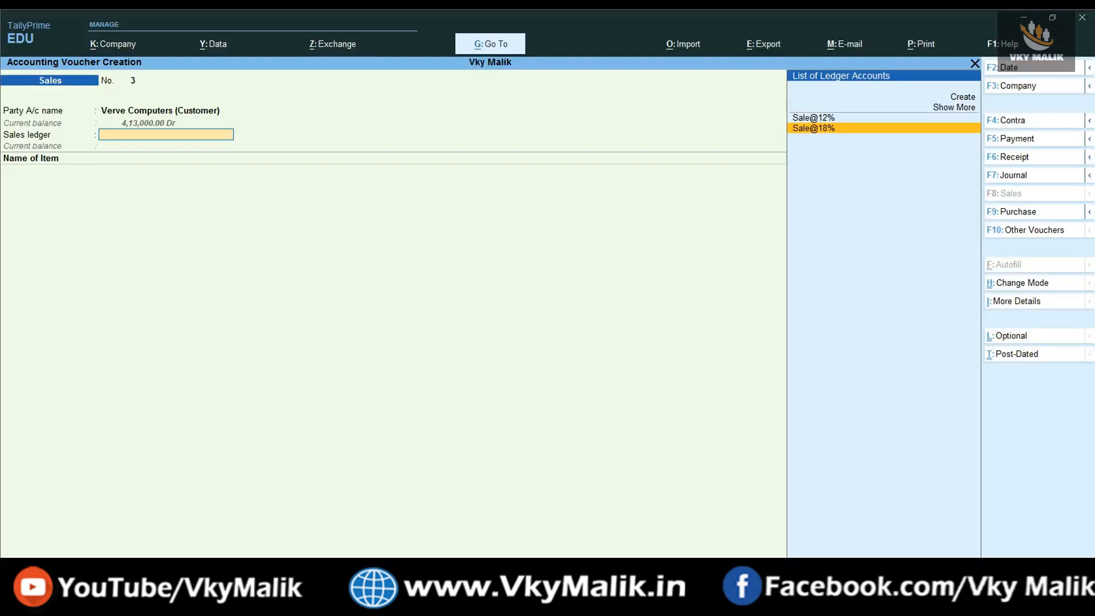
key(Return)
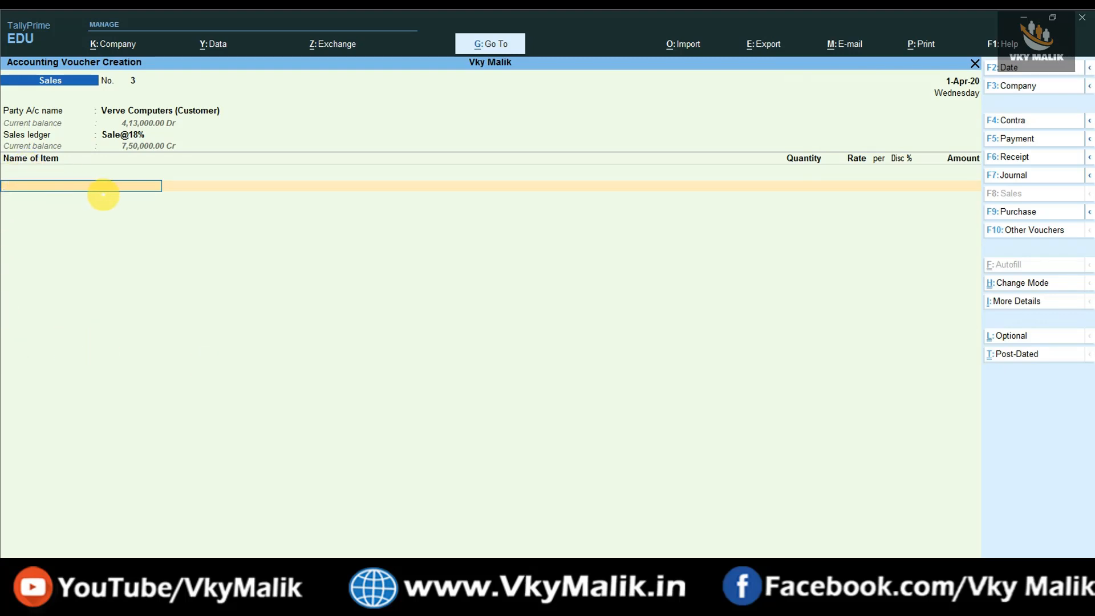
Check the product details on the invoice image and choose Redmi Note 9 Pro as the voucher's first stock item
key(space)
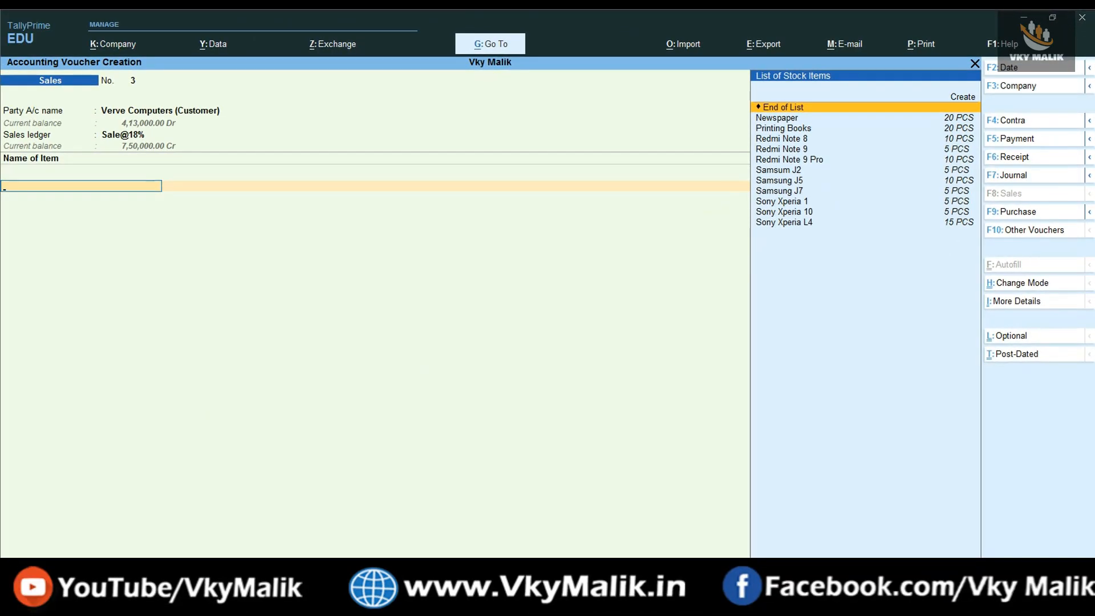
key(alt+Tab)
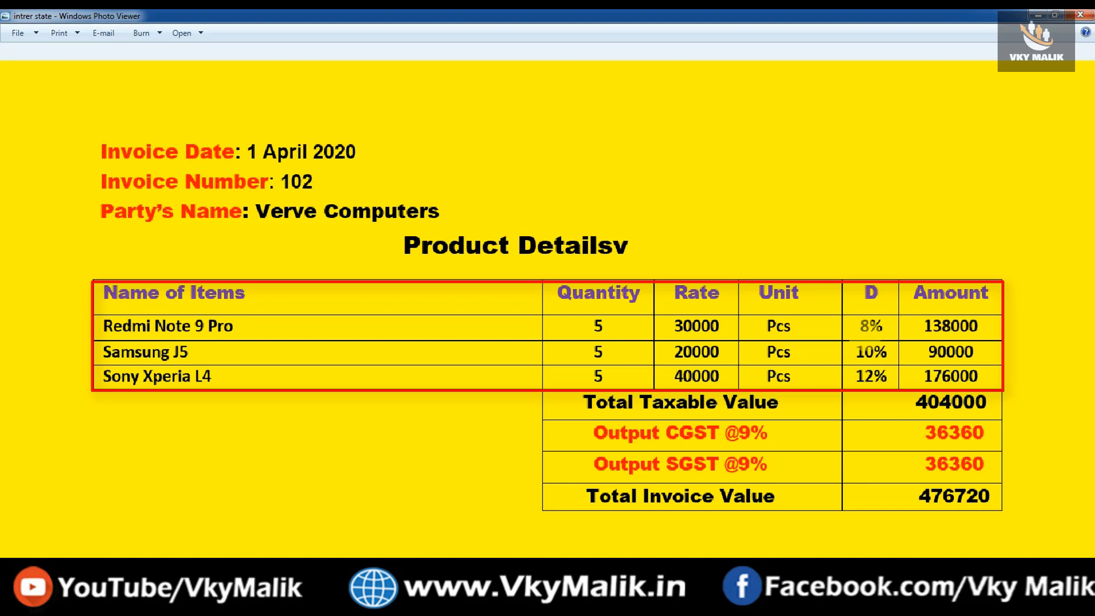
key(alt+Tab)
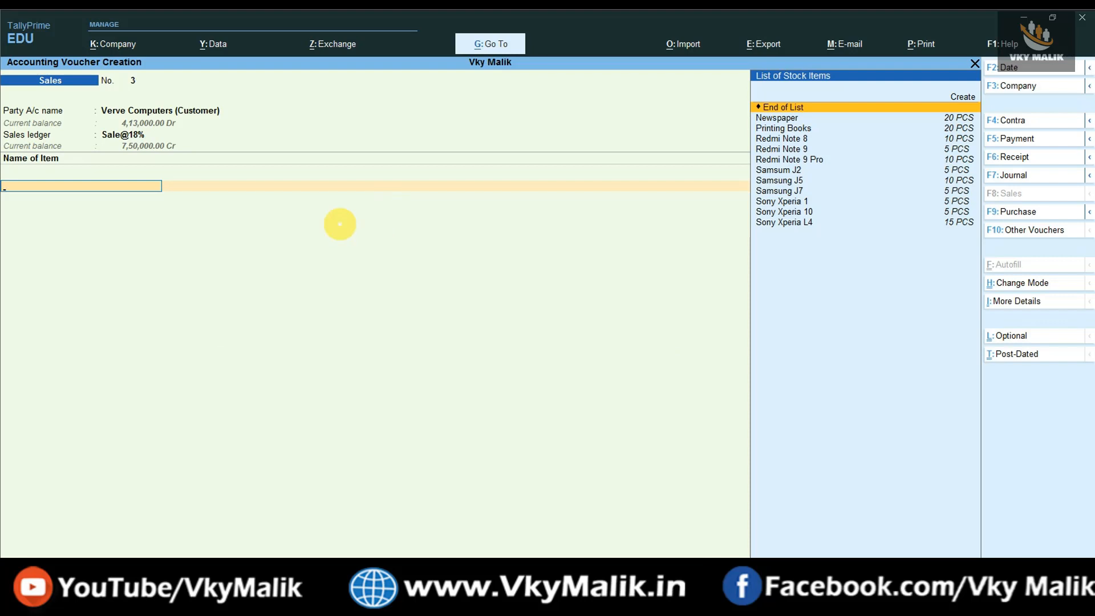
key(Down)
key(Down)
key(Down)
key(Down)
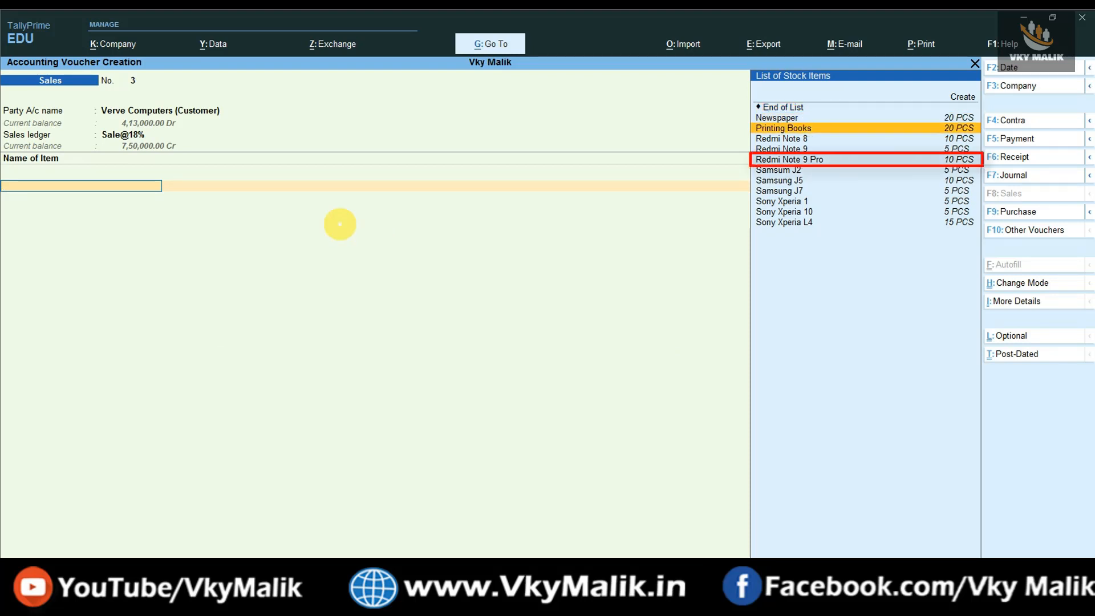
key(Down)
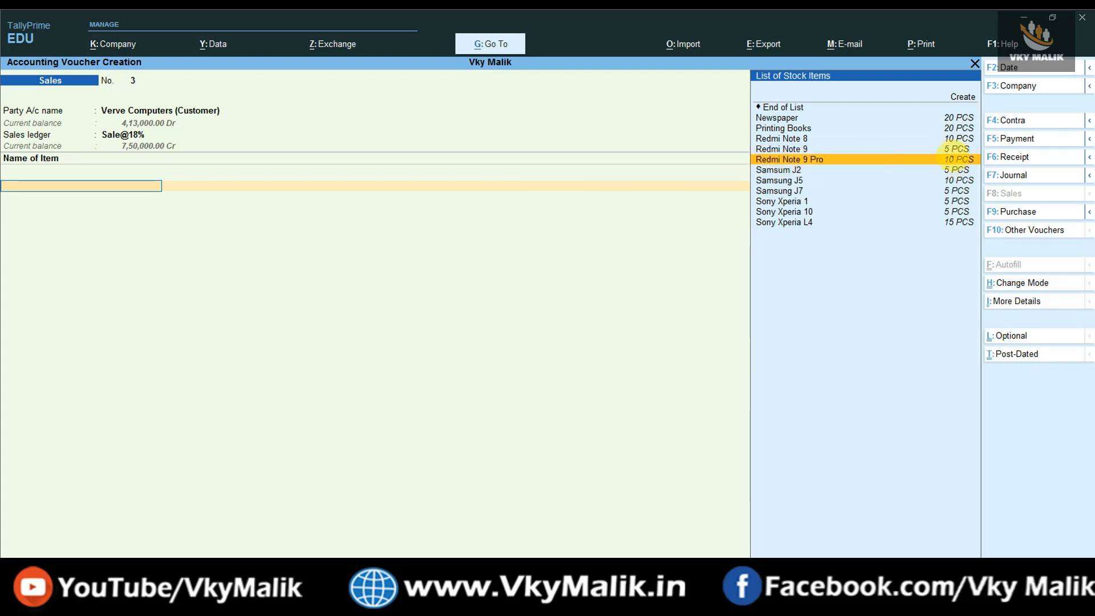
click(955, 159)
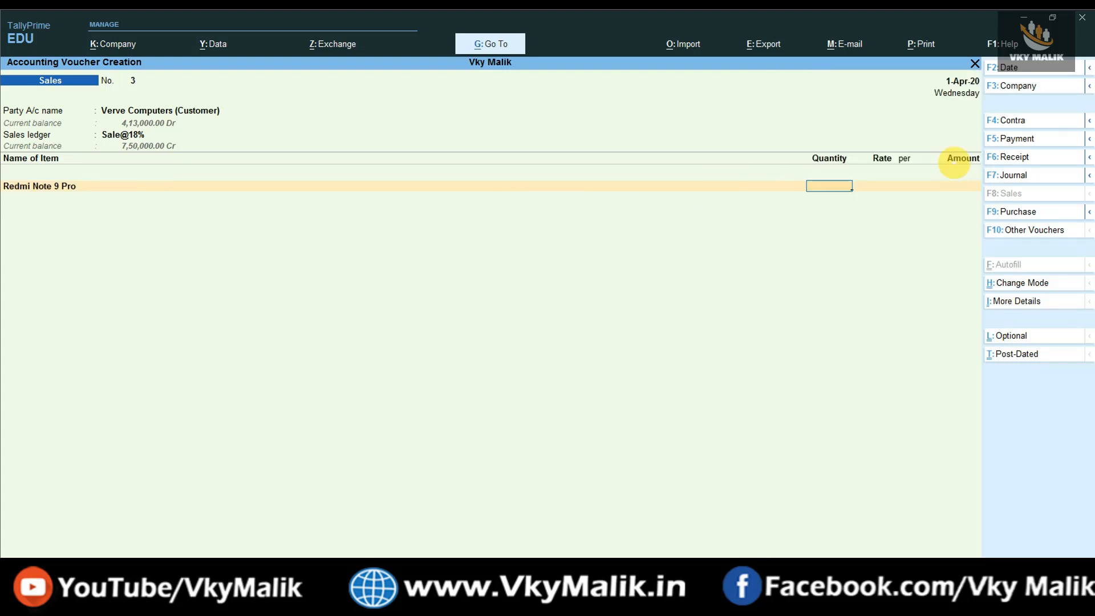
Enter 5 PCS of Redmi Note 9 Pro at a rate of 30,000 per PCS and accept the item line
text(5)
key(Return)
text(30000)
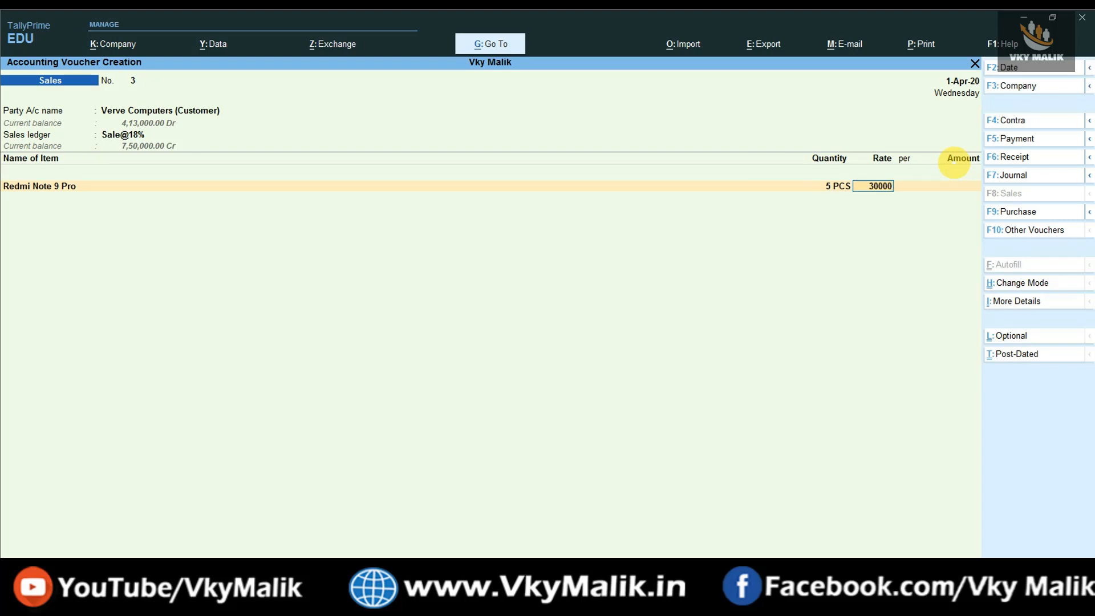
key(Return)
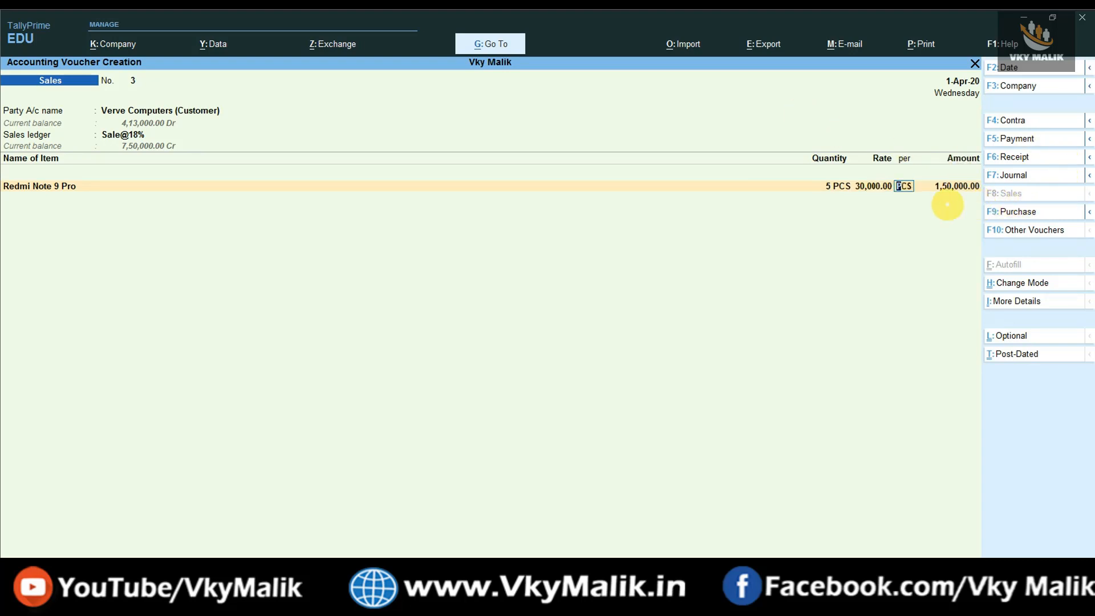
key(alt+Tab)
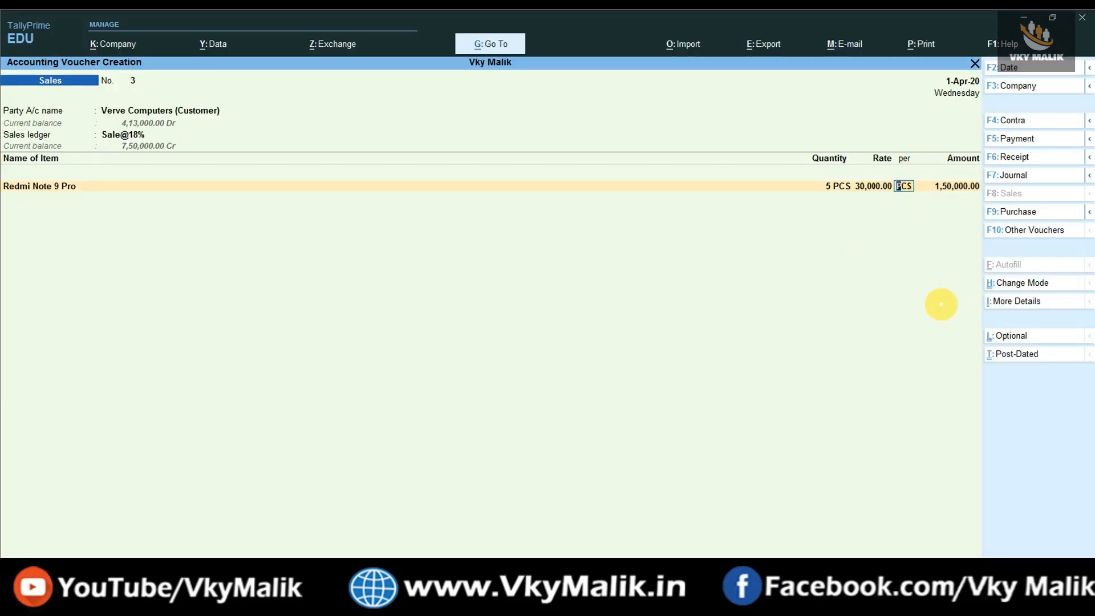
key(Return)
key(Return)
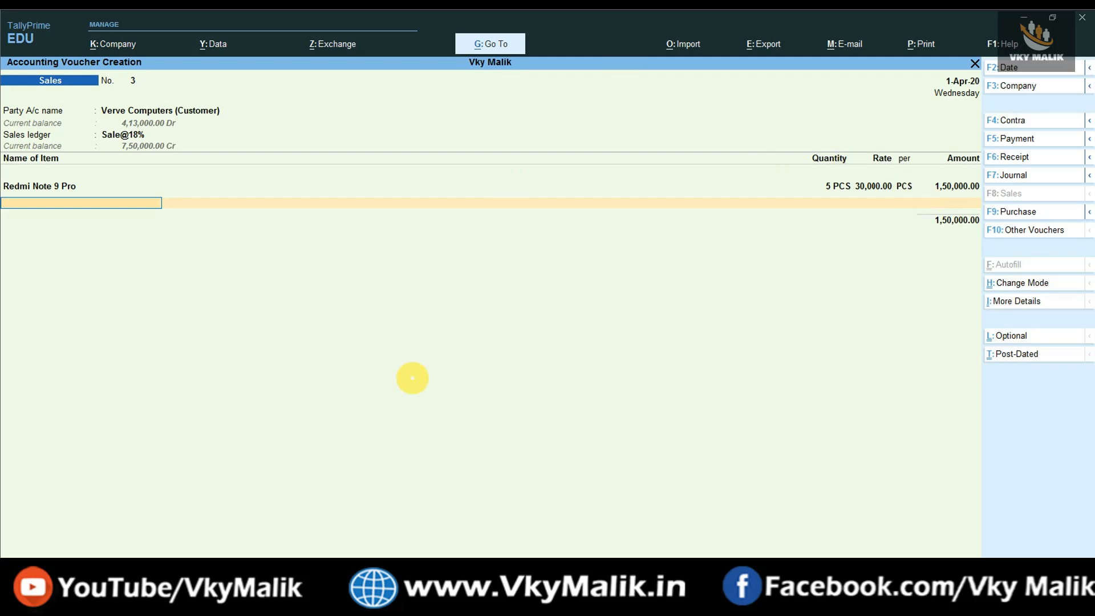
Enable the company feature Use Discount column in invoices, leave separate actual and billed quantity columns off, and save the features
key(F11)
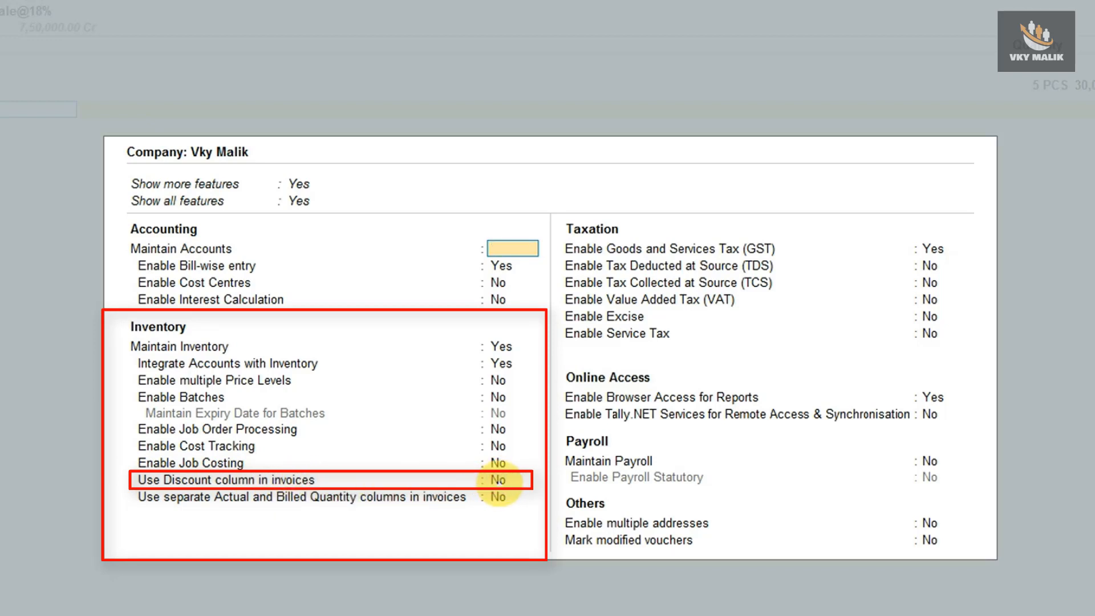
key(Return)
key(Return)
key(Return)
key(Return)
key(Return)
key(Return)
key(Return)
key(Return)
key(Return)
key(Return)
key(Return)
key(Return)
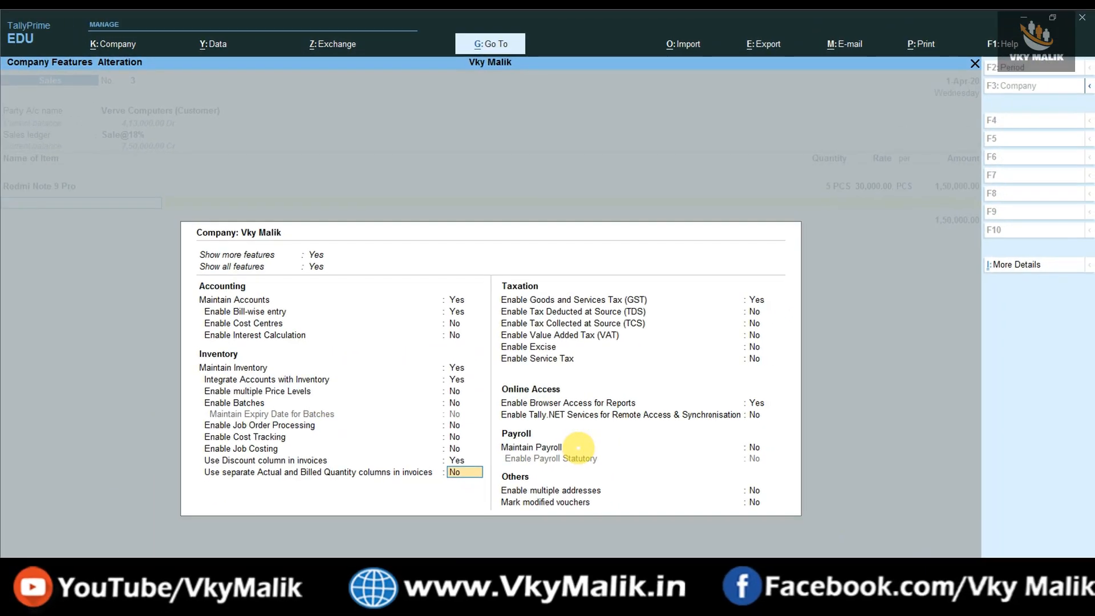
key(ctrl)
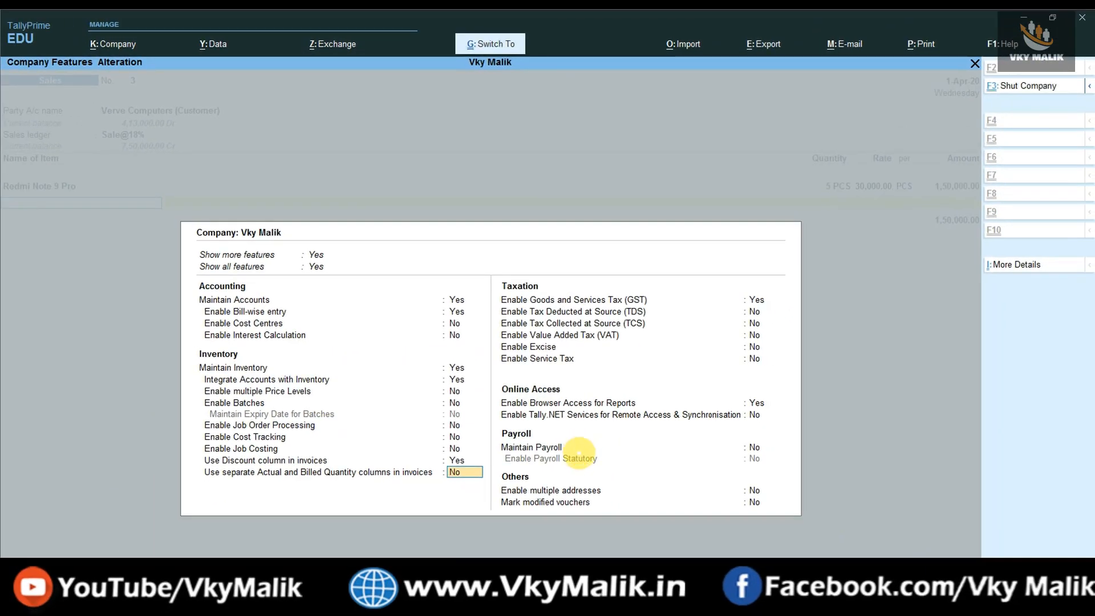
key(ctrl+a)
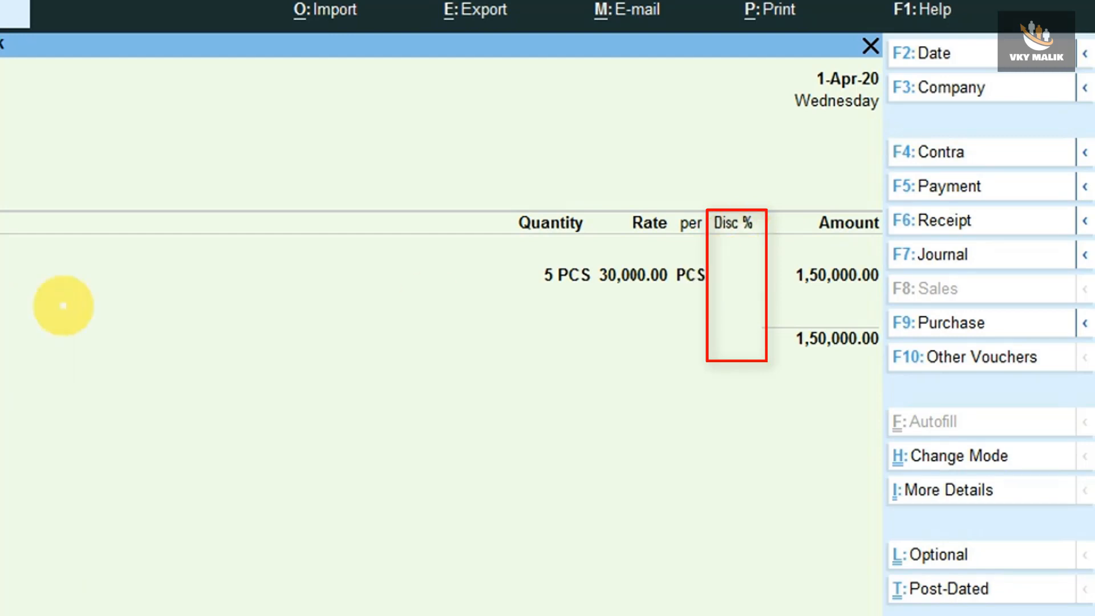
Set the Redmi Note 9 Pro discount to 8% and check the line against the invoice image
click(734, 273)
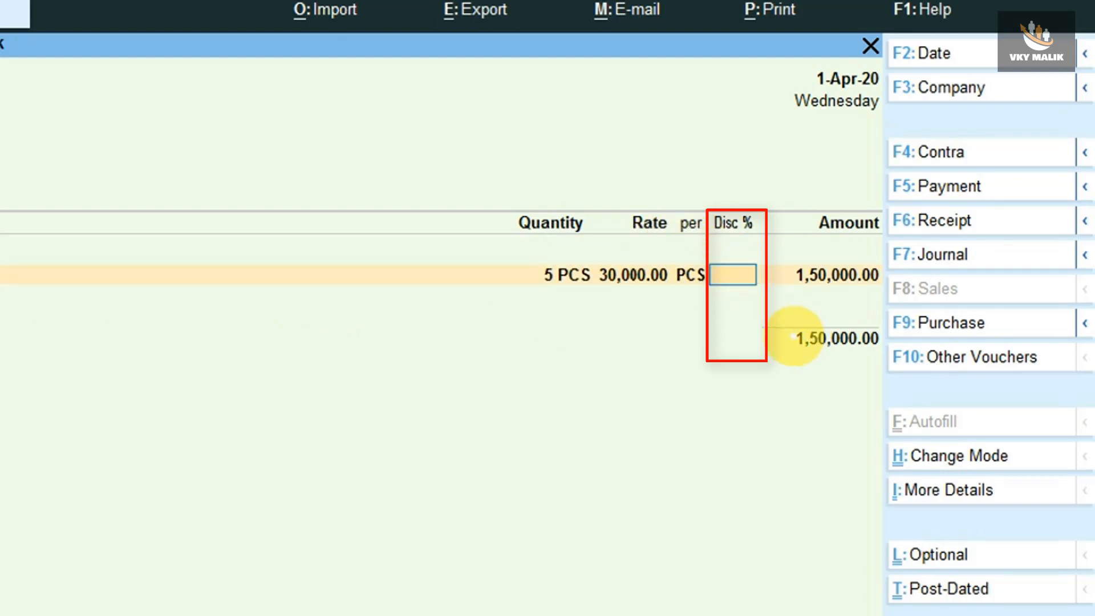
text(8)
key(Return)
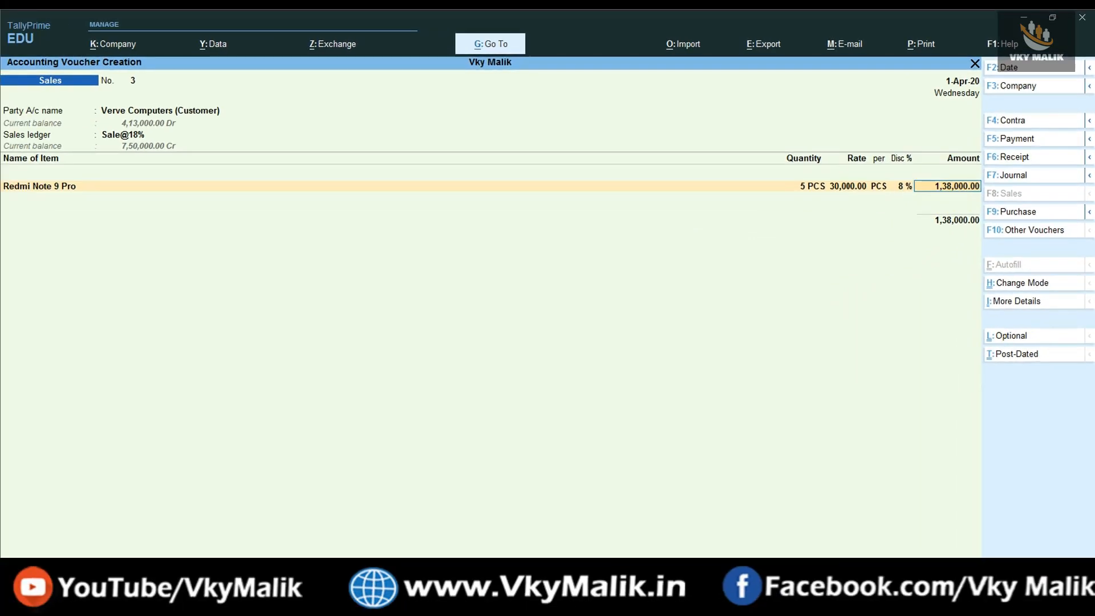
key(alt+Tab)
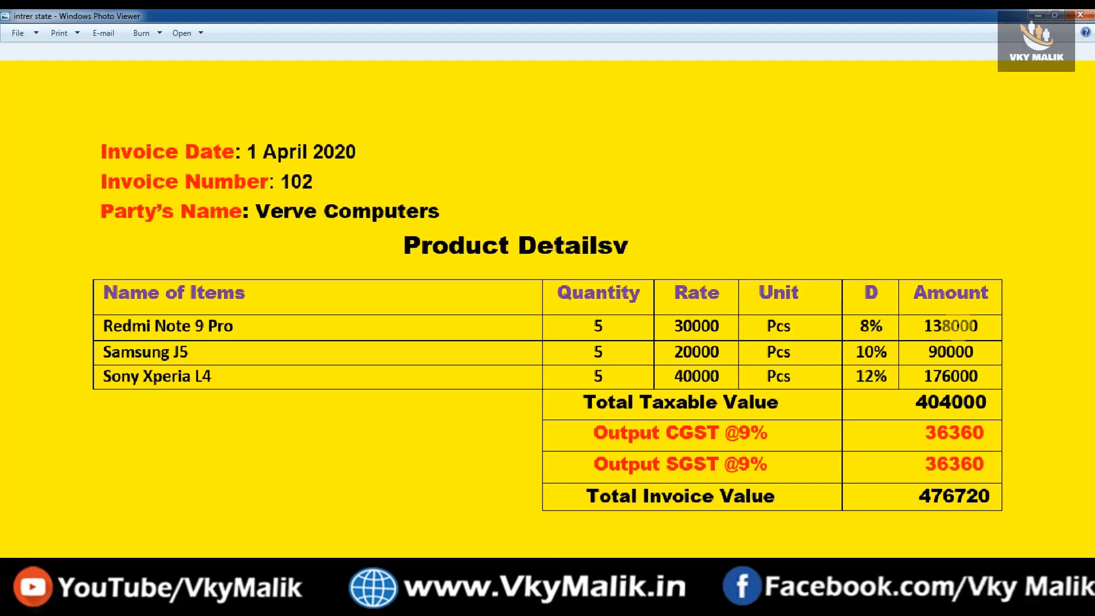
key(alt+Tab)
key(Return)
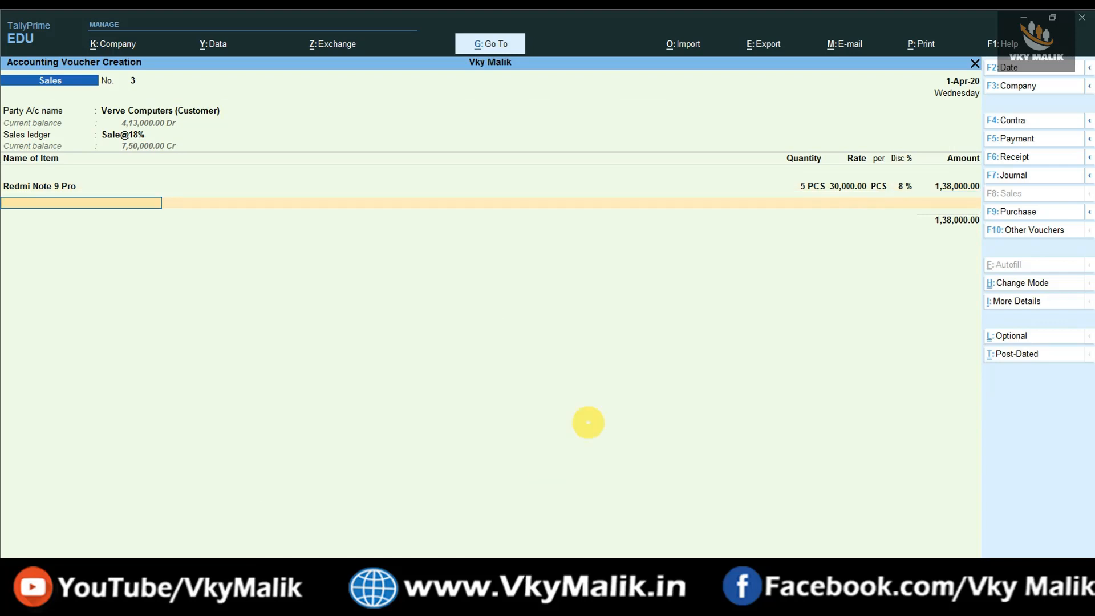
Add Samsung J5 as the second item with 5 PCS at 20,000 and a 10% discount
text(SAM)
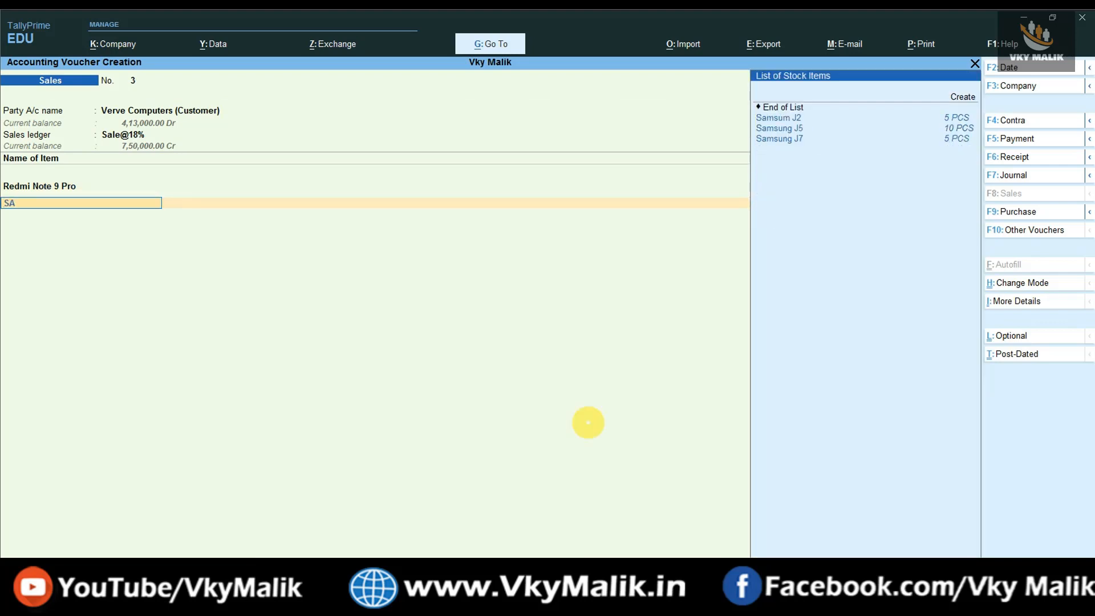
key(Down)
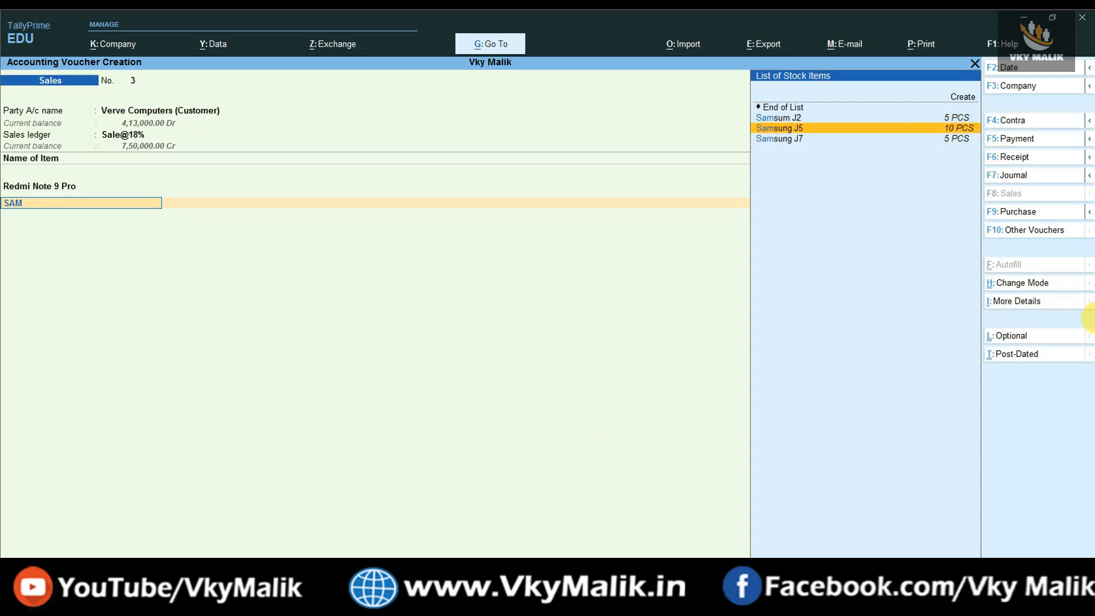
key(Return)
key(Return)
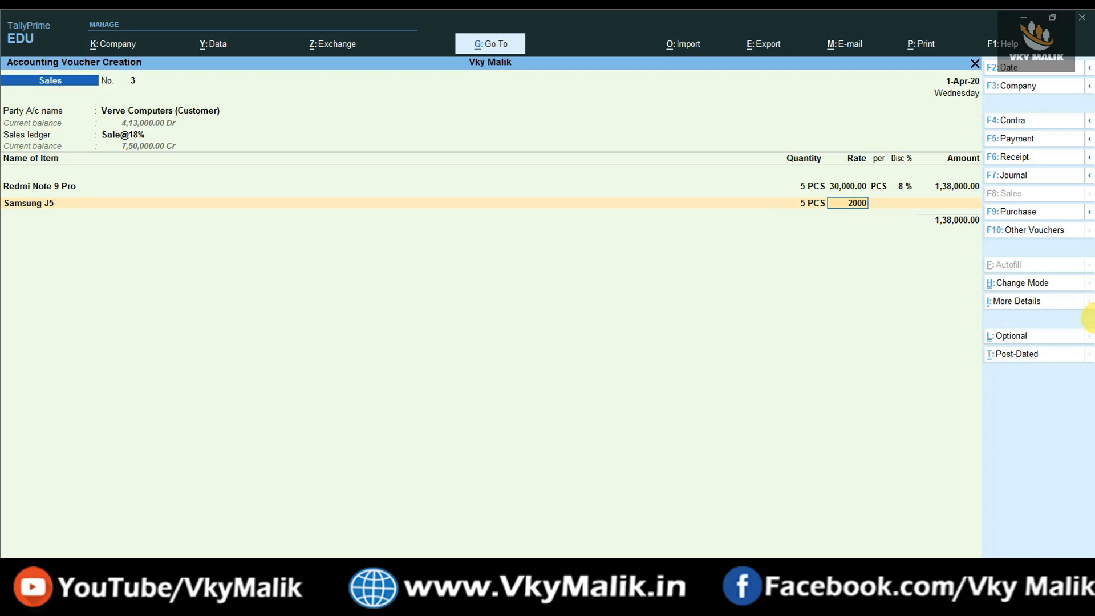
key(Return)
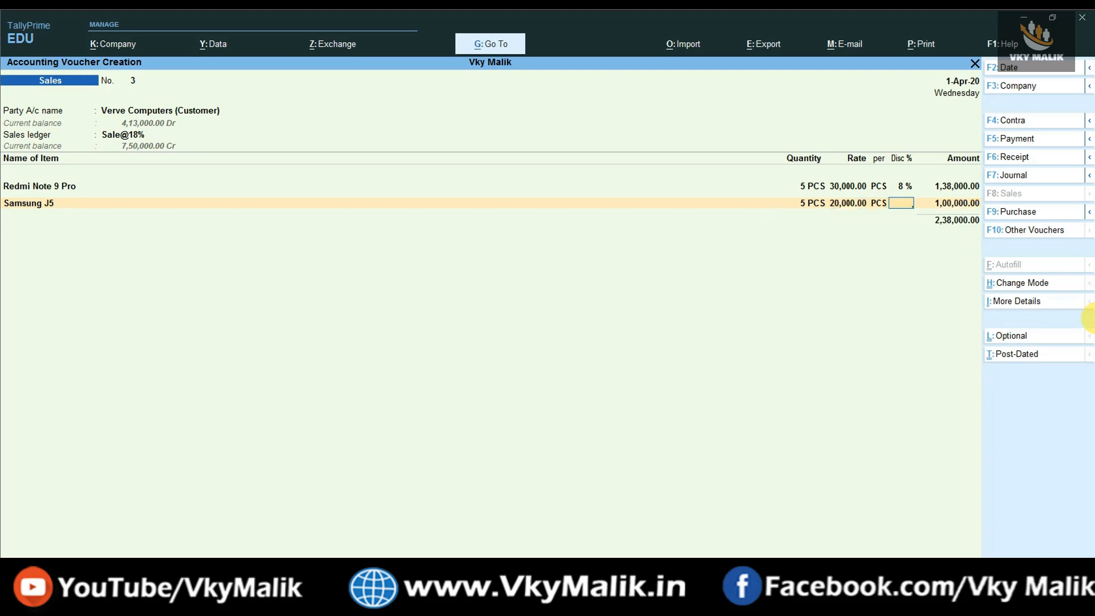
text(10)
key(Return)
key(Return)
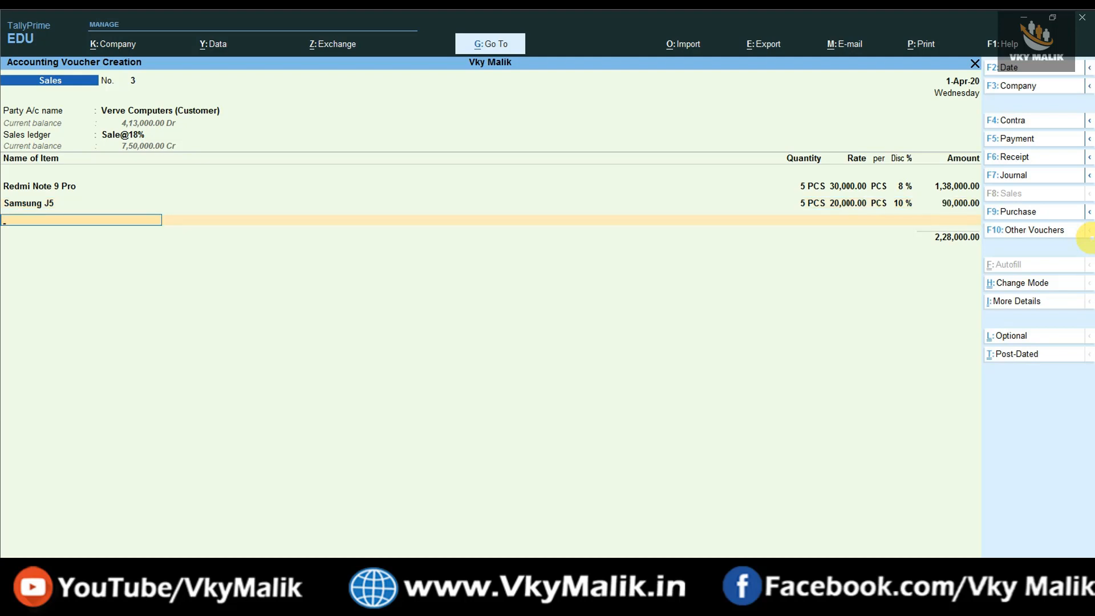
Add Sony Xperia L4 as the third item with 5 PCS at 40,000 and a 12% discount
text(SONY)
key(Down)
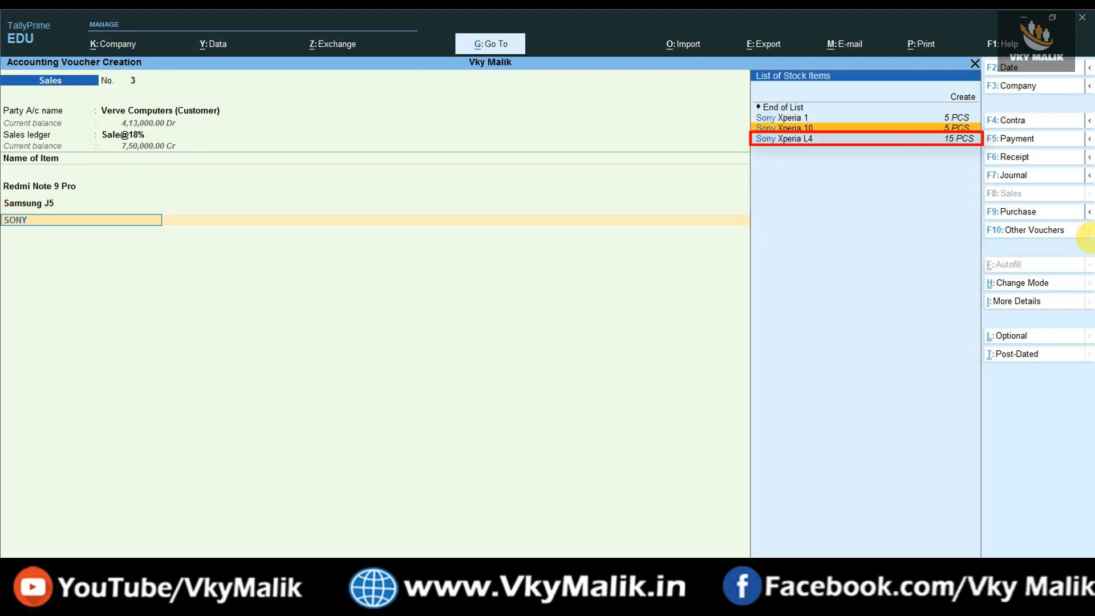
key(Down)
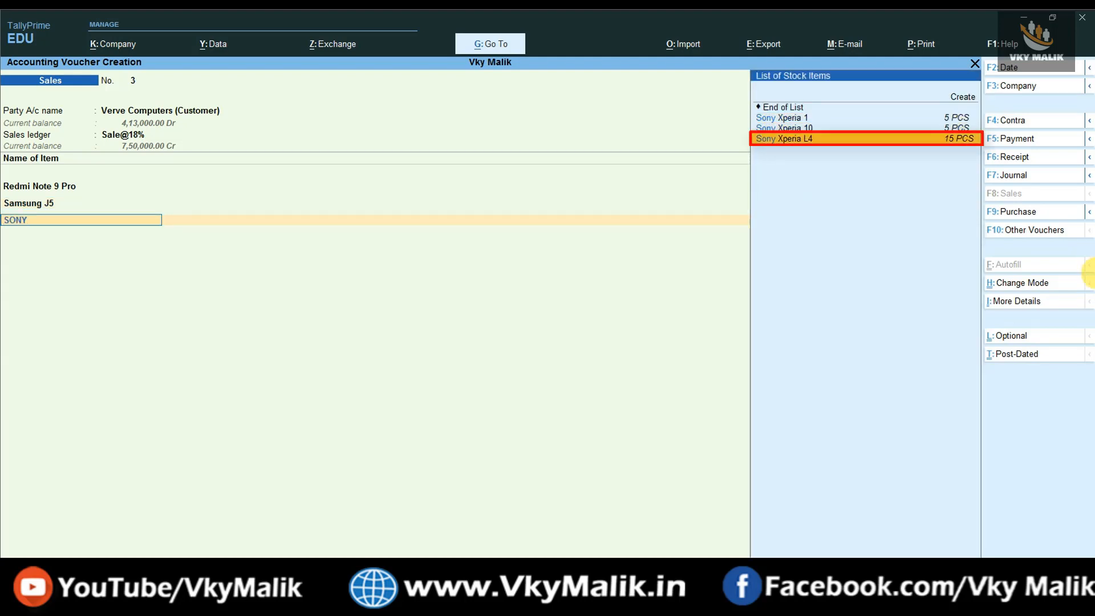
click(975, 139)
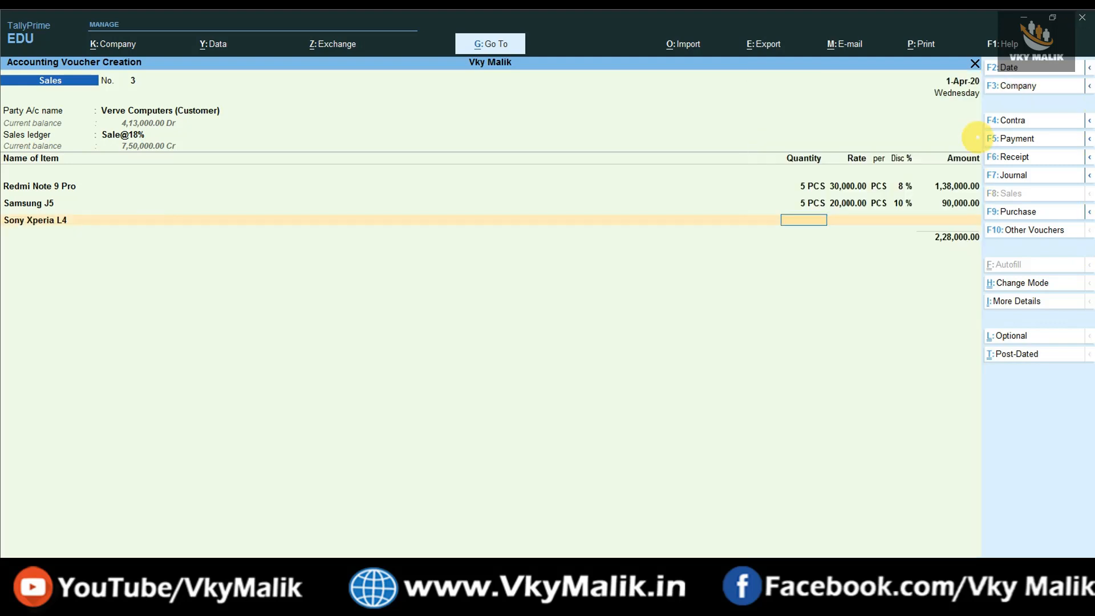
key(Return)
key(Return)
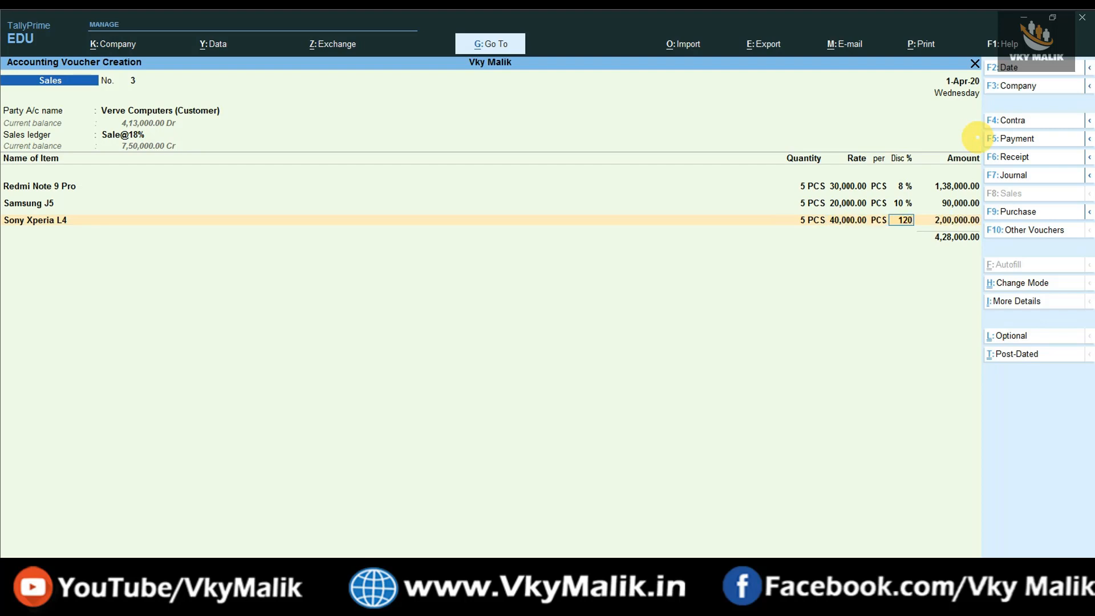
key(Return)
key(BackSpace)
text(12)
key(Return)
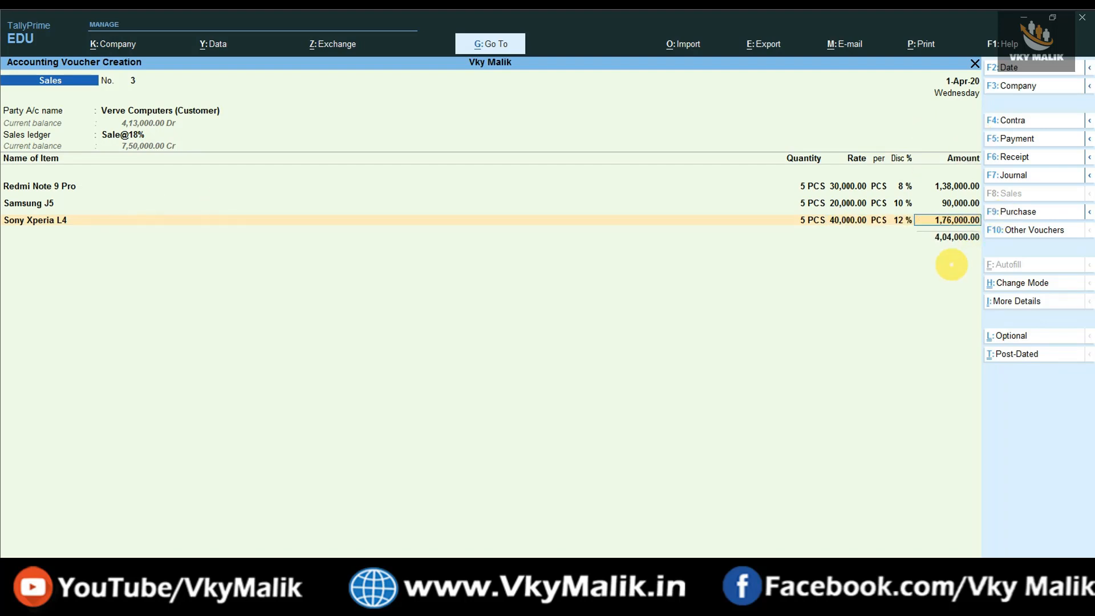
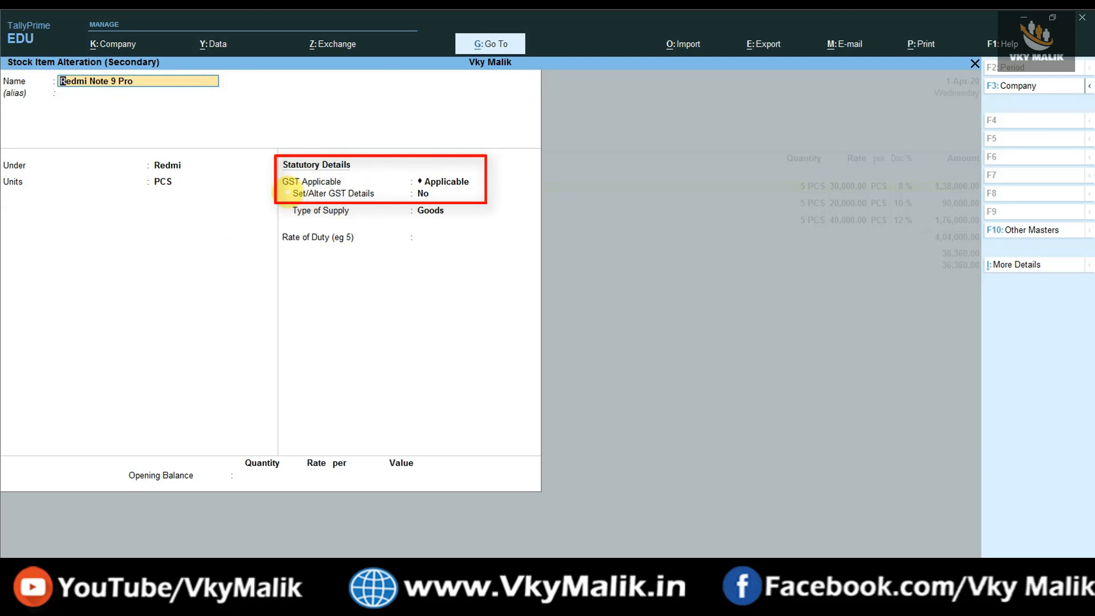
Review the GST details of the Redmi Note 9 Pro stock item by enabling Set/Alter GST Details, and accept them unchanged
click(438, 195)
text(y)
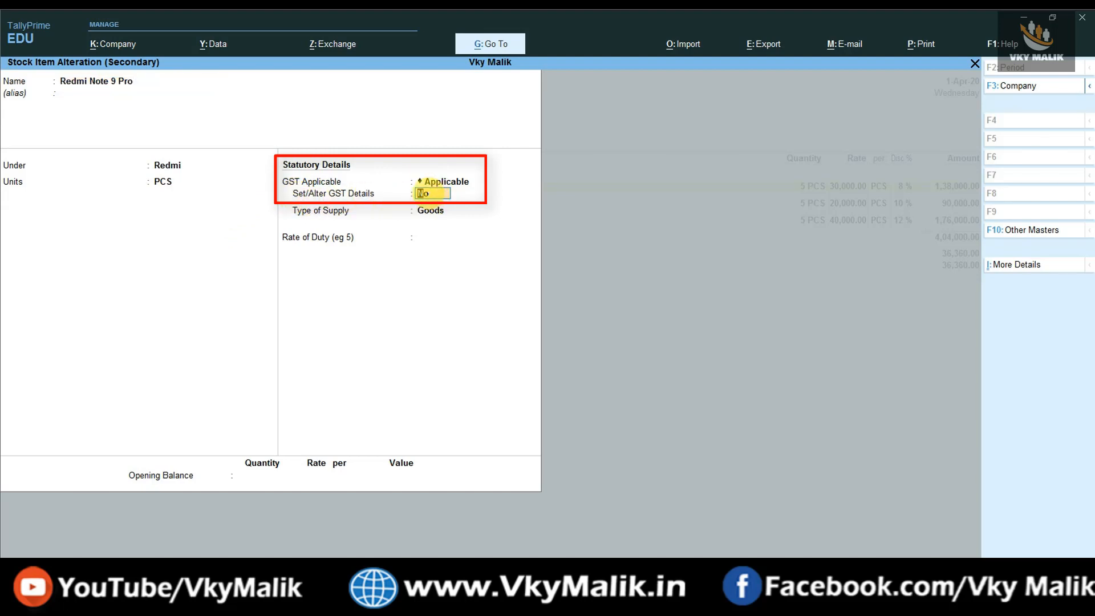
key(Return)
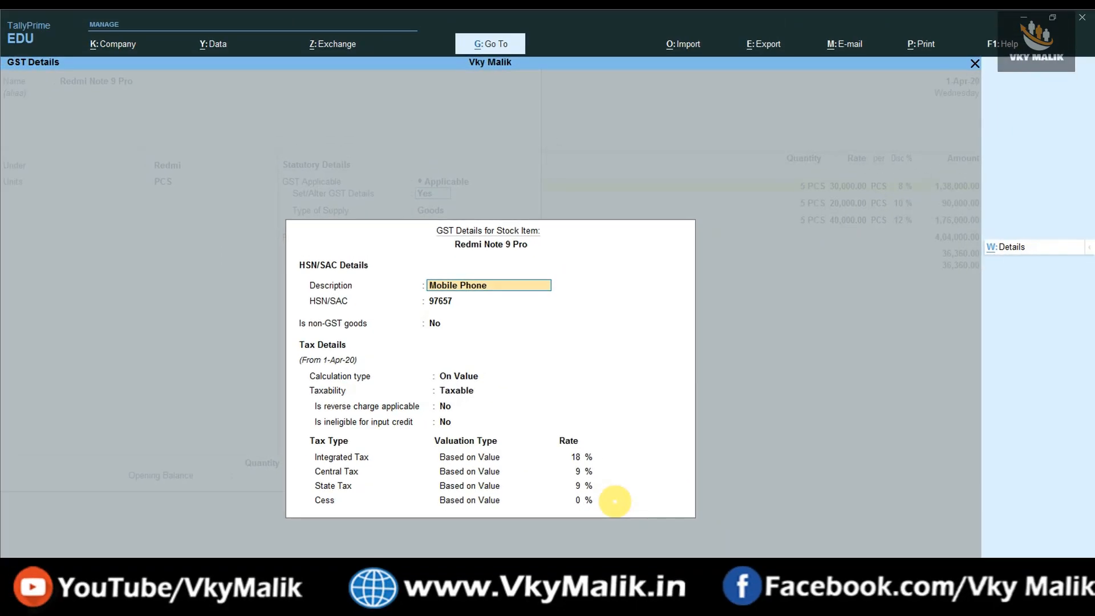
key(ctrl+a)
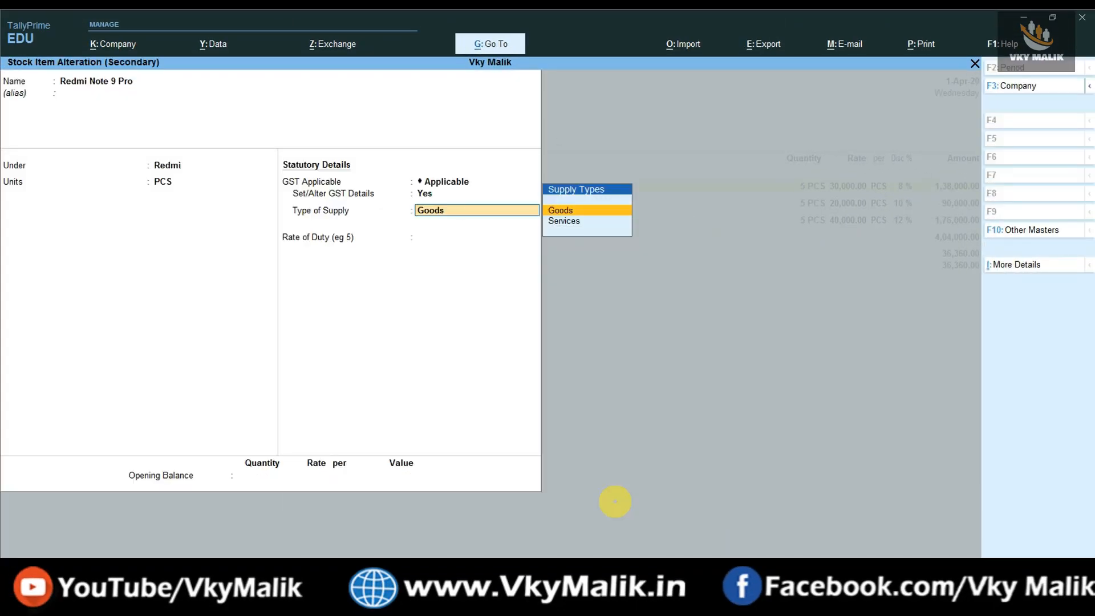
key(ctrl+a)
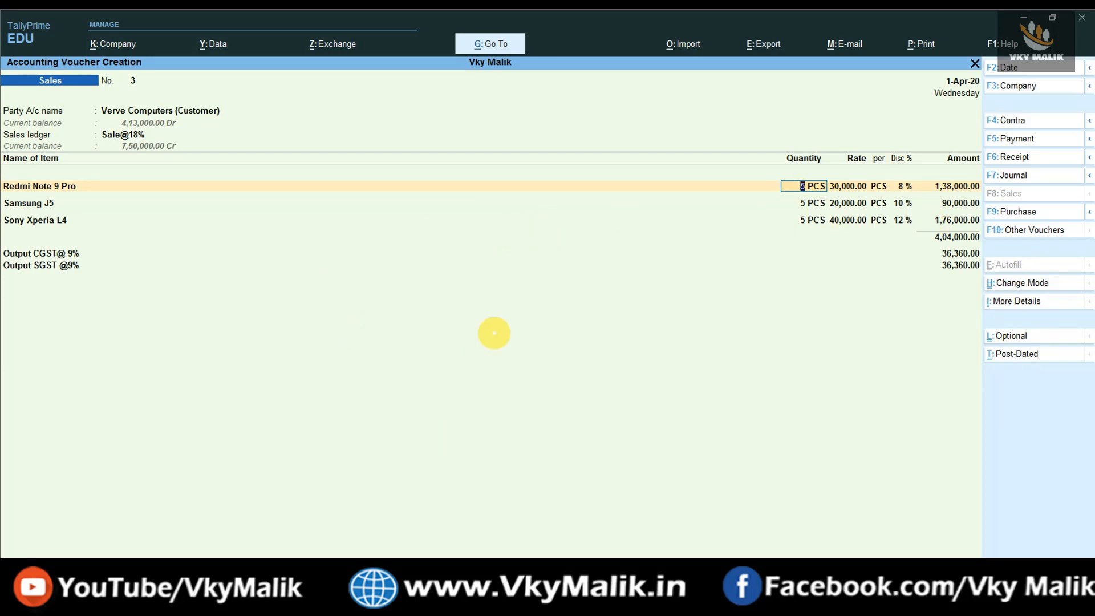
Examine the voucher's detailed GST - Tax Analysis, checking item value, central tax and state tax for all three phones
key(ctrl+i)
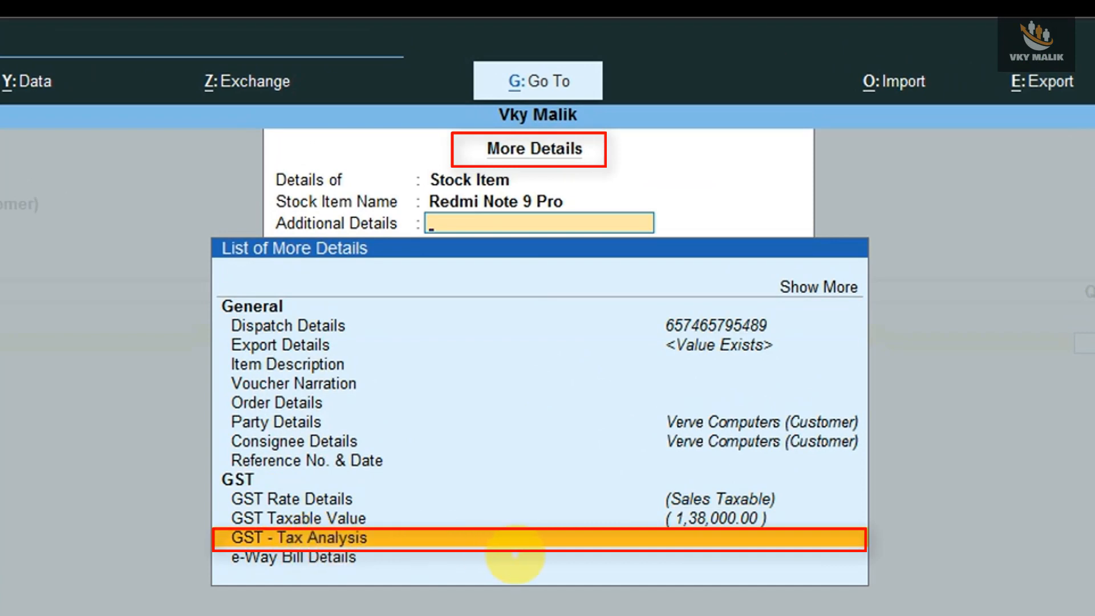
click(515, 550)
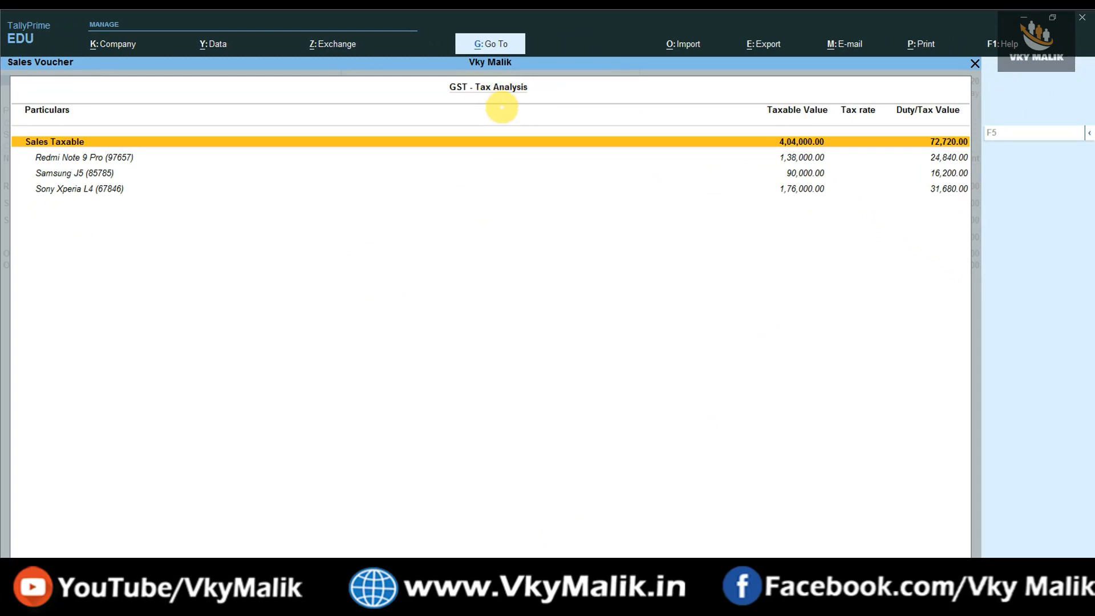
key(alt+F5)
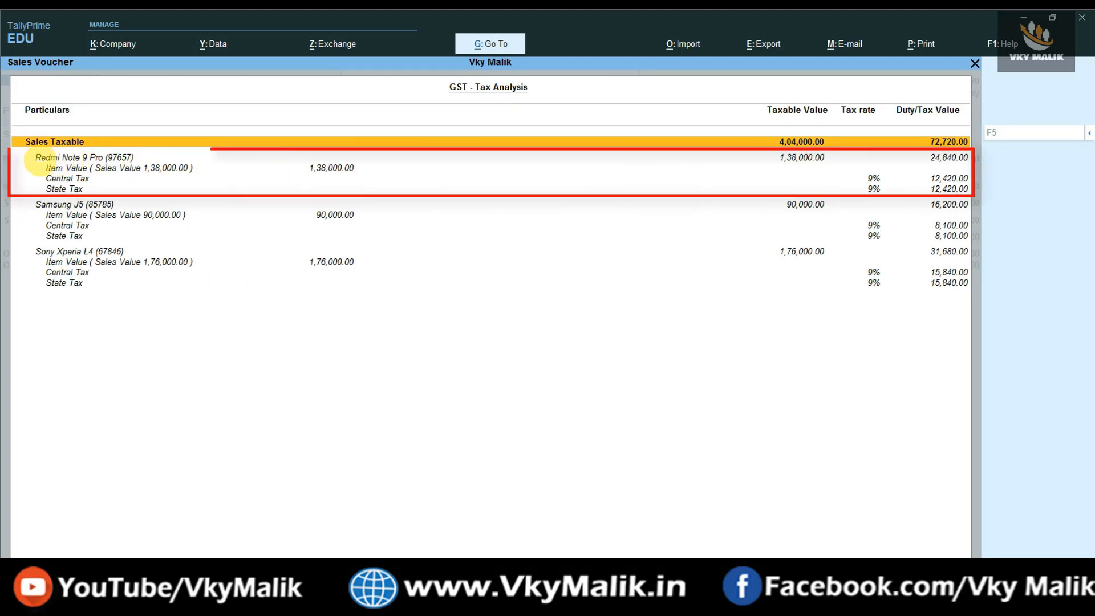
click(325, 167)
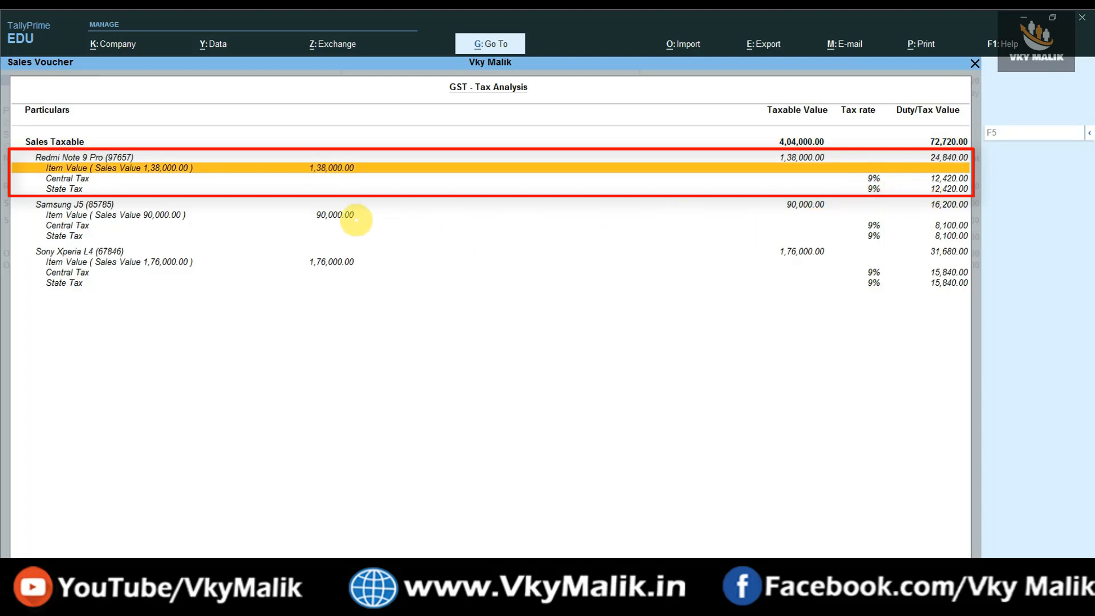
click(341, 214)
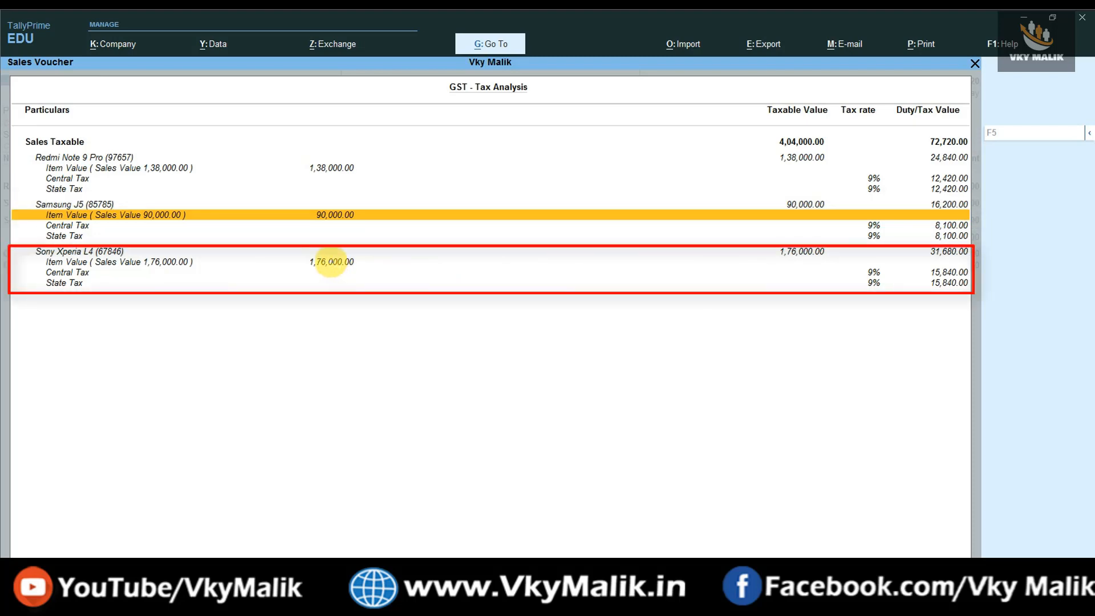
click(337, 264)
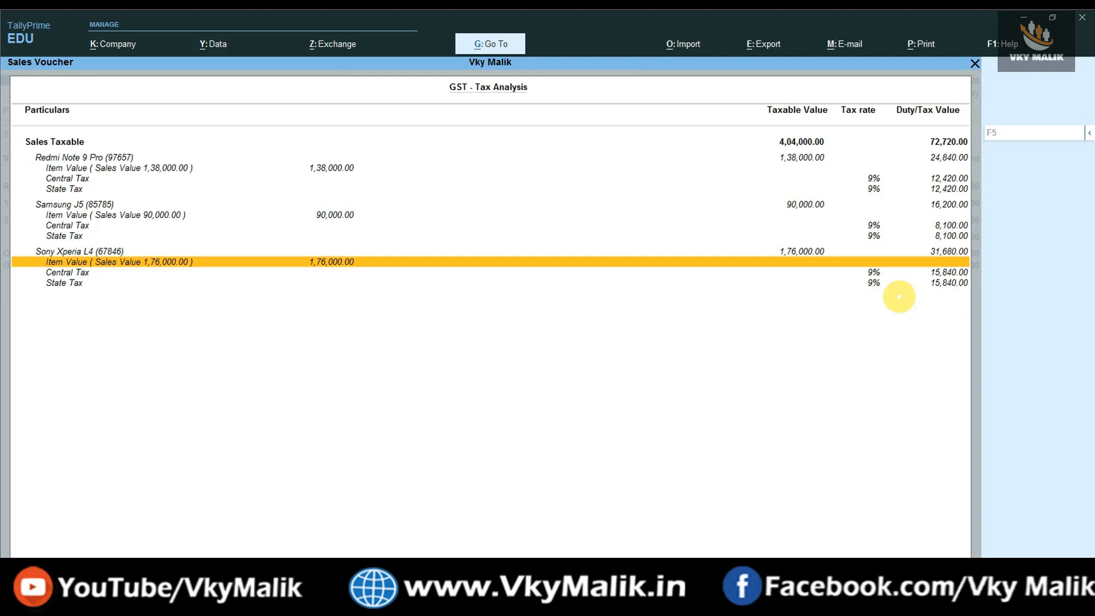
Leave the tax analysis and save the completed sales voucher
key(Escape)
key(ctrl+a)
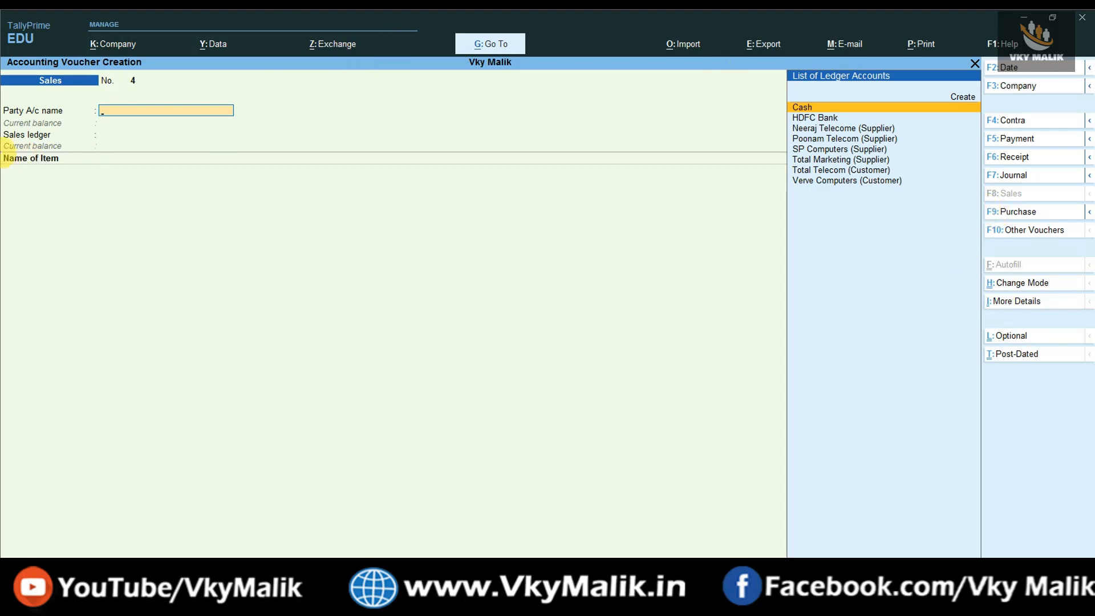
Choose Verve Computers (Customer) as the party account of the new sales voucher
key(Down)
key(Down)
key(Down)
key(Down)
key(Down)
key(Down)
key(Down)
key(Return)
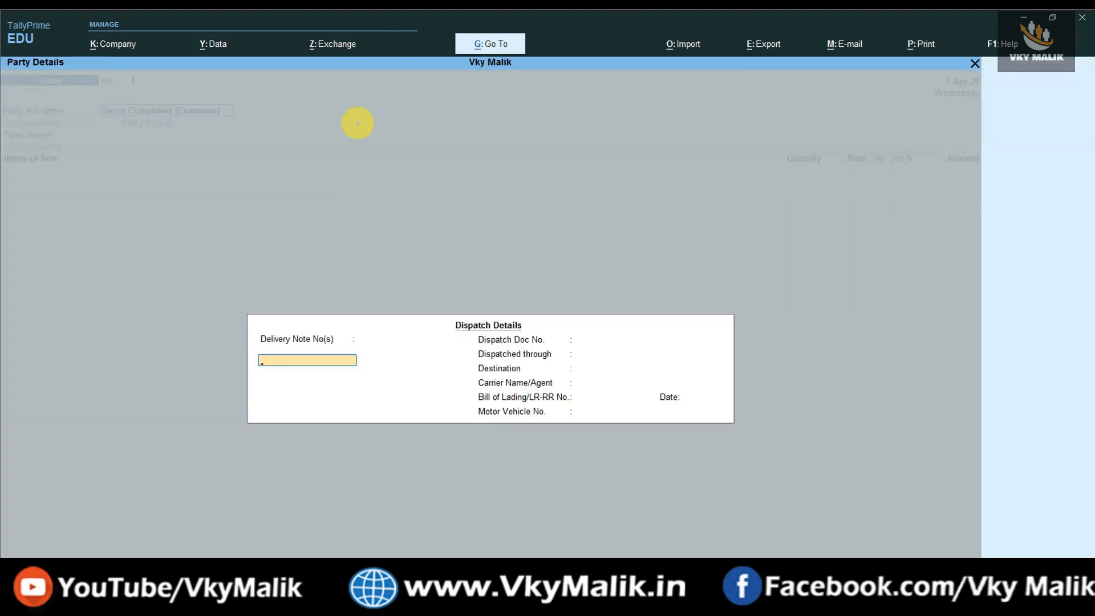
Enter delivery note number 654655555 dated 1-Apr-20 and dispatch document number 5465465 in the dispatch details
text(654655555)
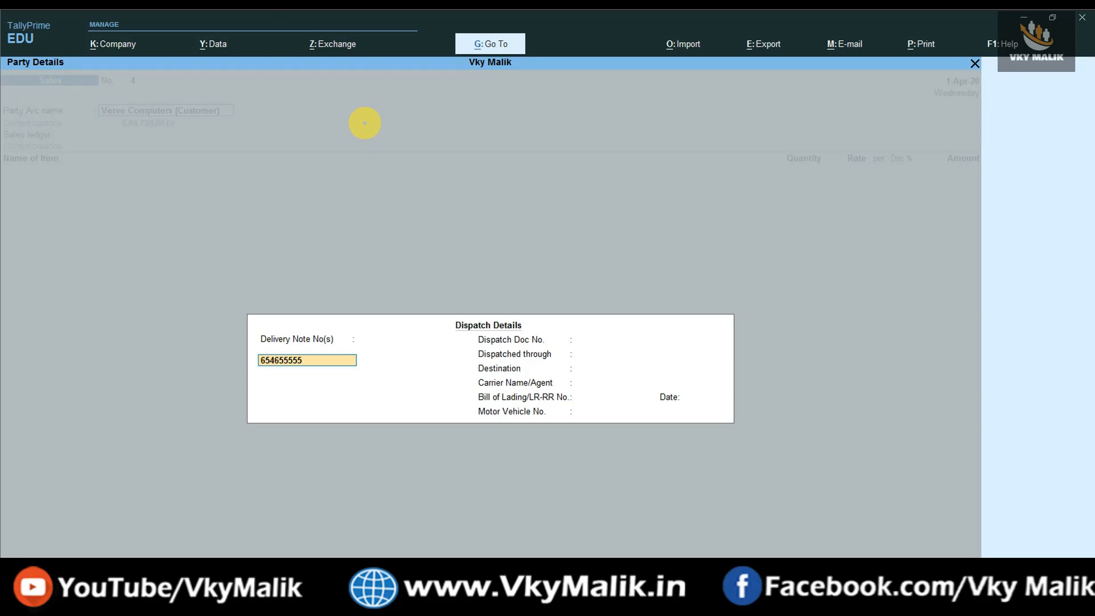
key(Return)
key(Return)
key(Return)
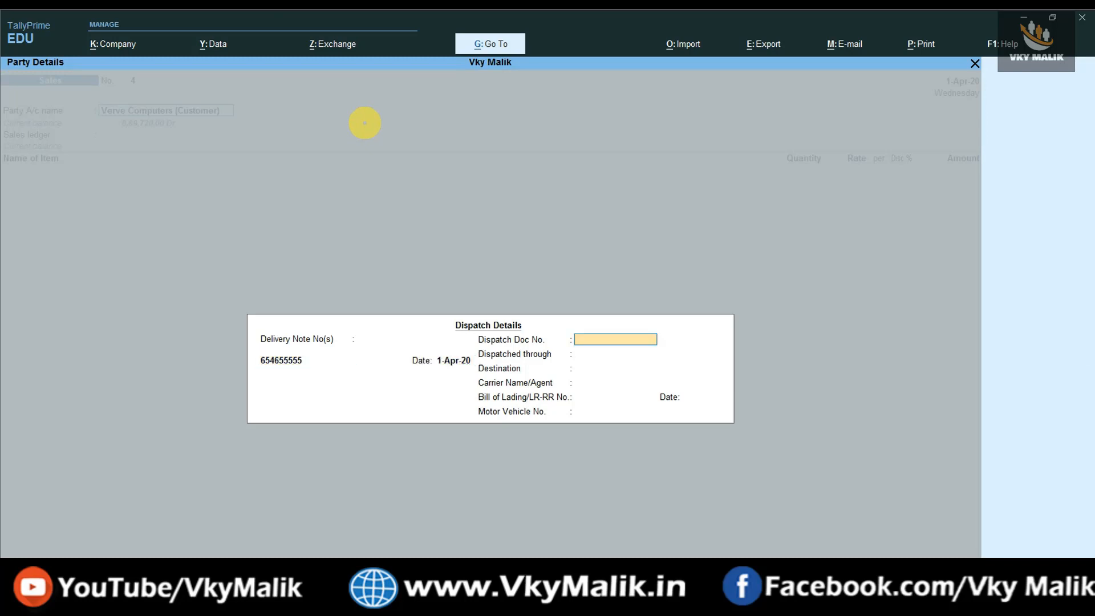
text(5465465)
key(Return)
Set the dispatch method to BY TRUCK and the destination to NEW DELHI, leaving the carrier, lading and vehicle fields blank
text(B)
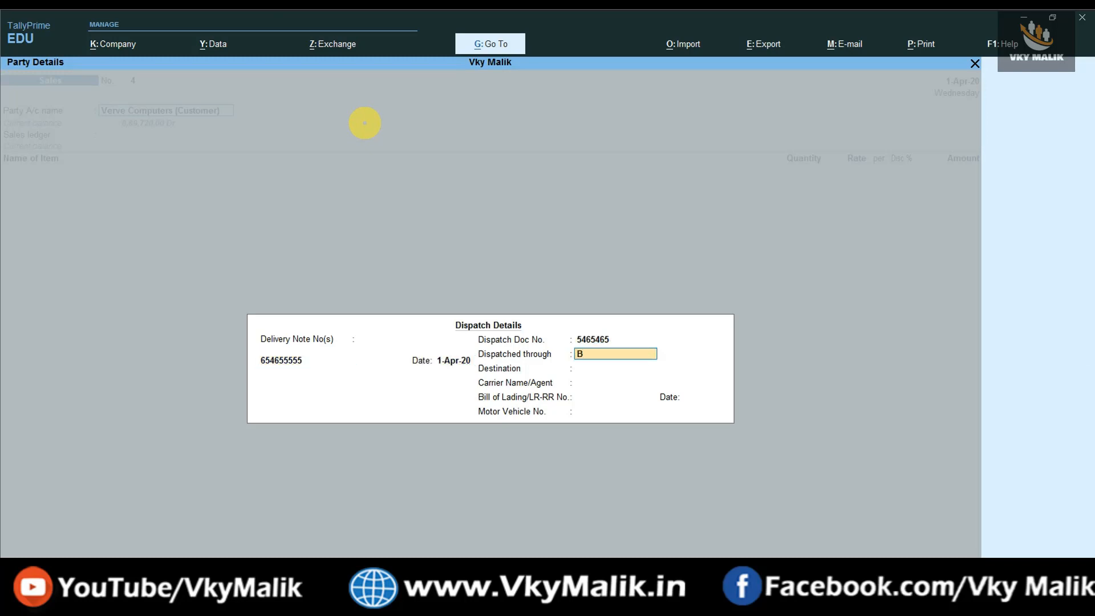
text(Y TRUCK)
key(Return)
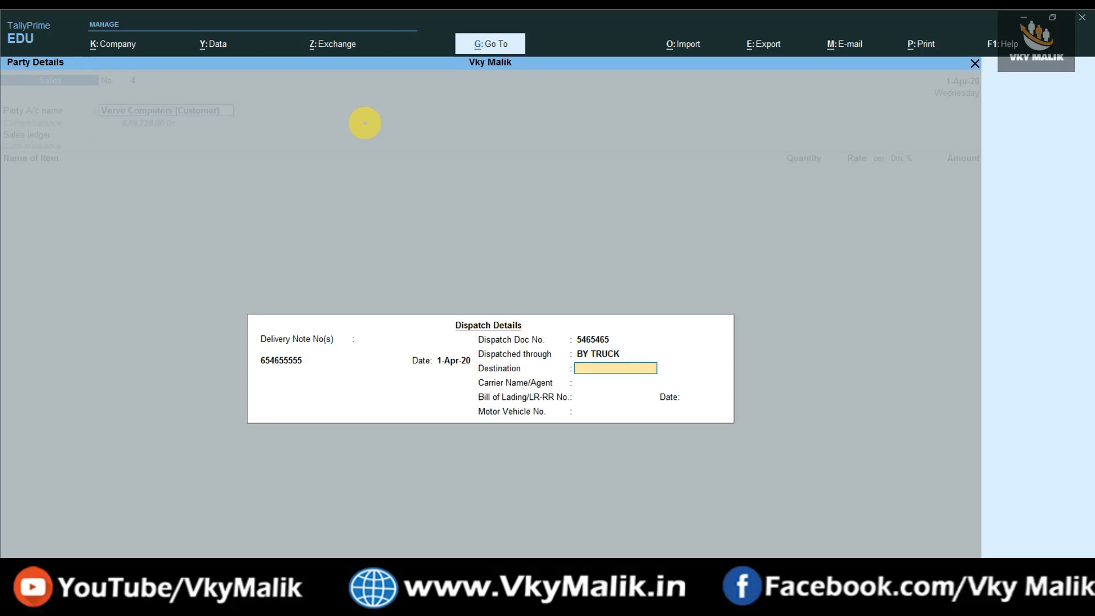
text(NEW DEL)
key(Return)
key(Return)
key(Return)
key(Return)
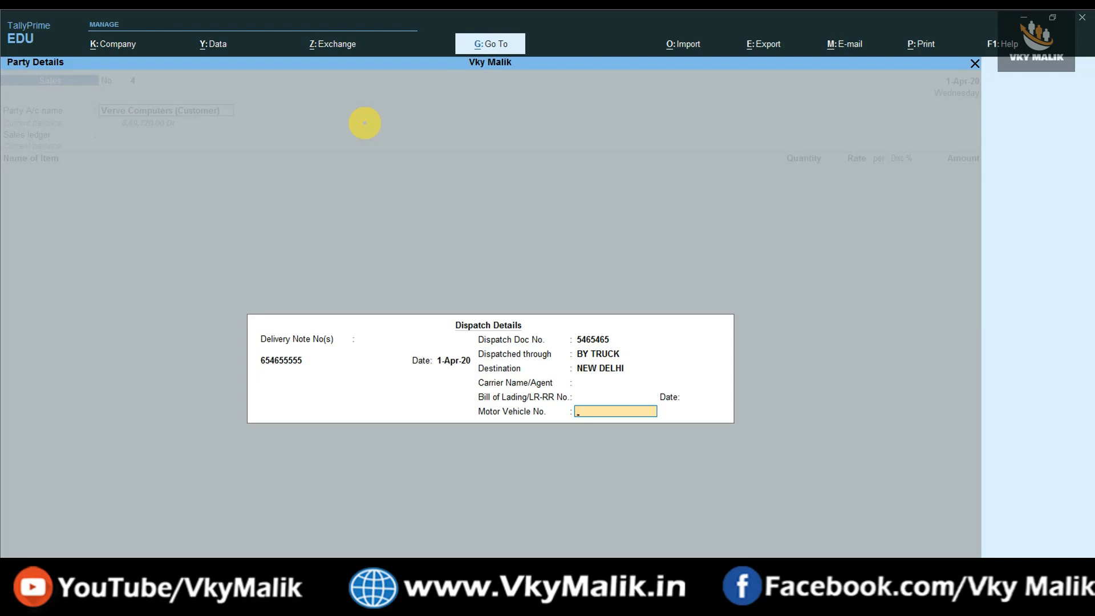
key(Return)
Accept the buyer's party details as they are and choose Sale@18% as the sales ledger
key(Return)
key(Return)
key(Return)
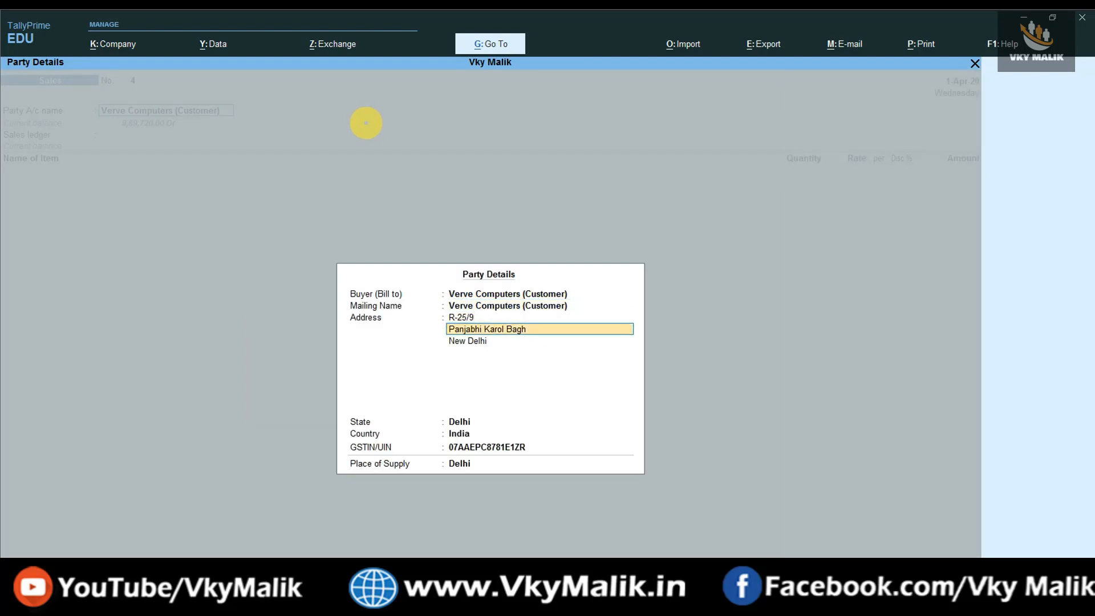
key(Return)
key(Return)
key(Return)
key(Return)
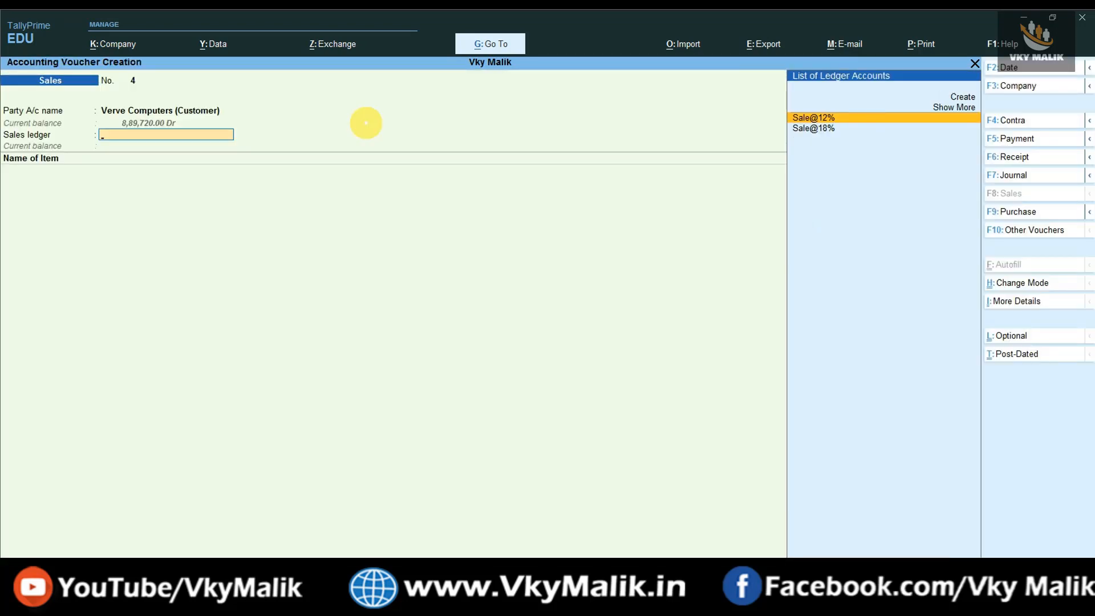
key(Down)
key(Return)
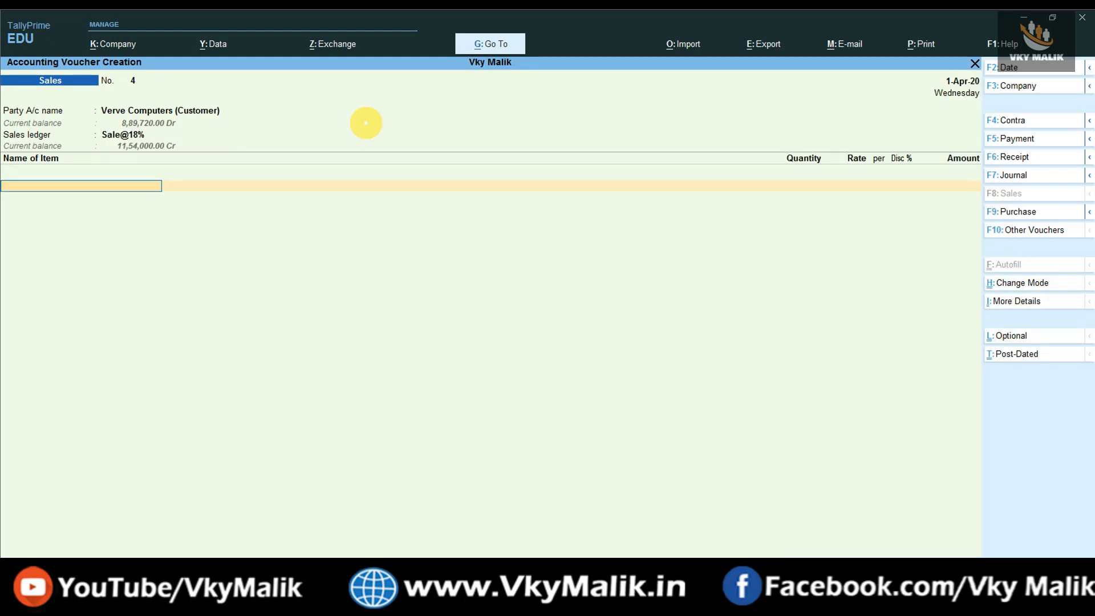
Add Redmi Note 8 as the first item with a quantity of 2 PCS at a rate of 15,000.00, without a discount
key(Down)
key(Down)
key(Down)
key(Down)
key(Down)
key(Down)
key(Down)
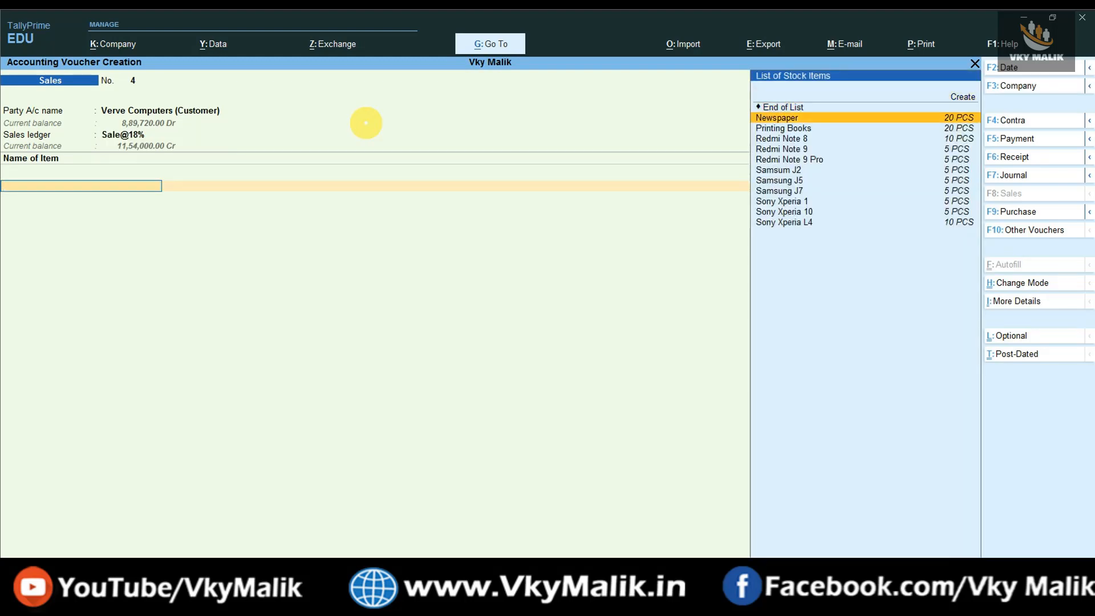
key(Up)
key(Up)
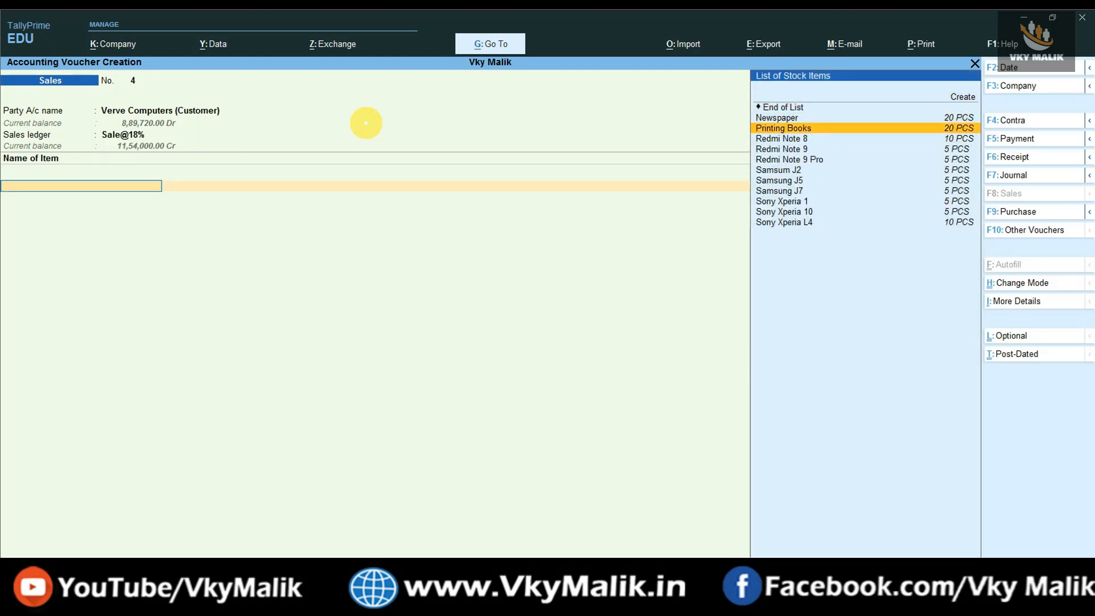
key(Down)
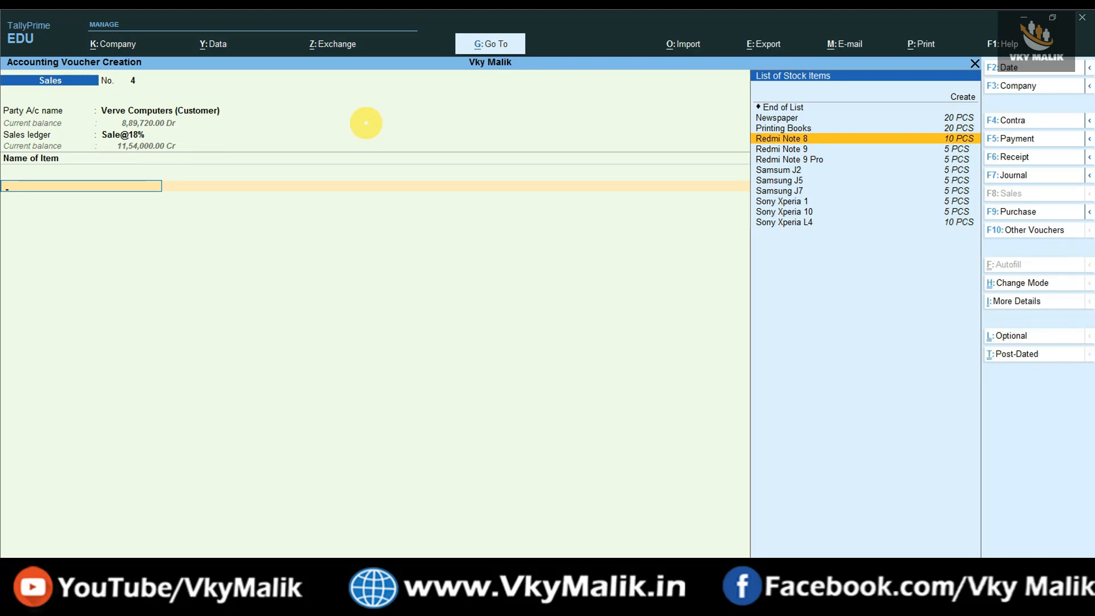
key(Return)
text(2)
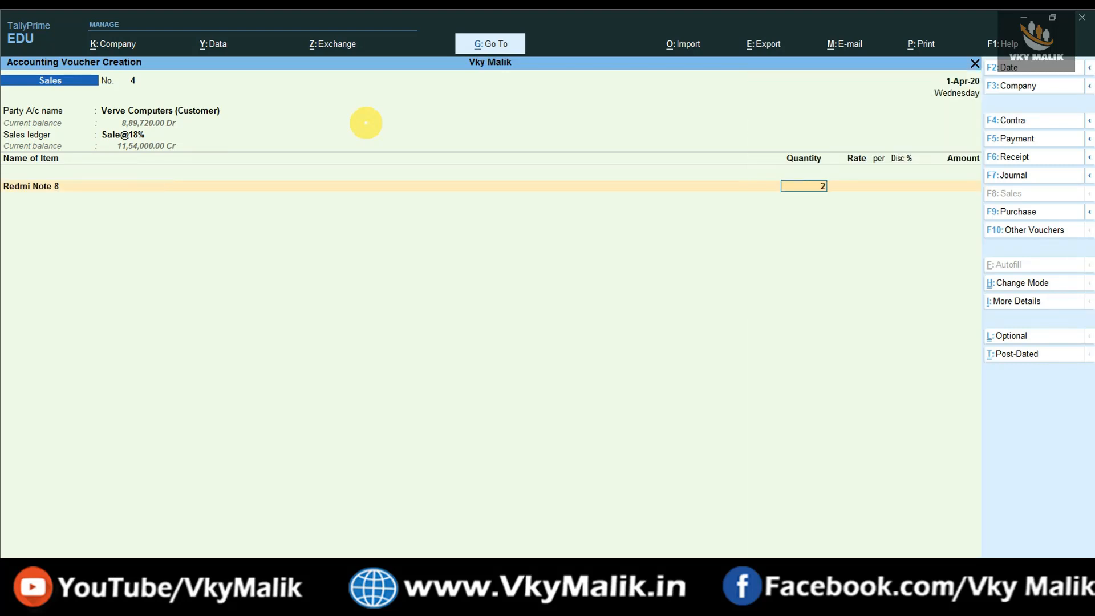
key(Return)
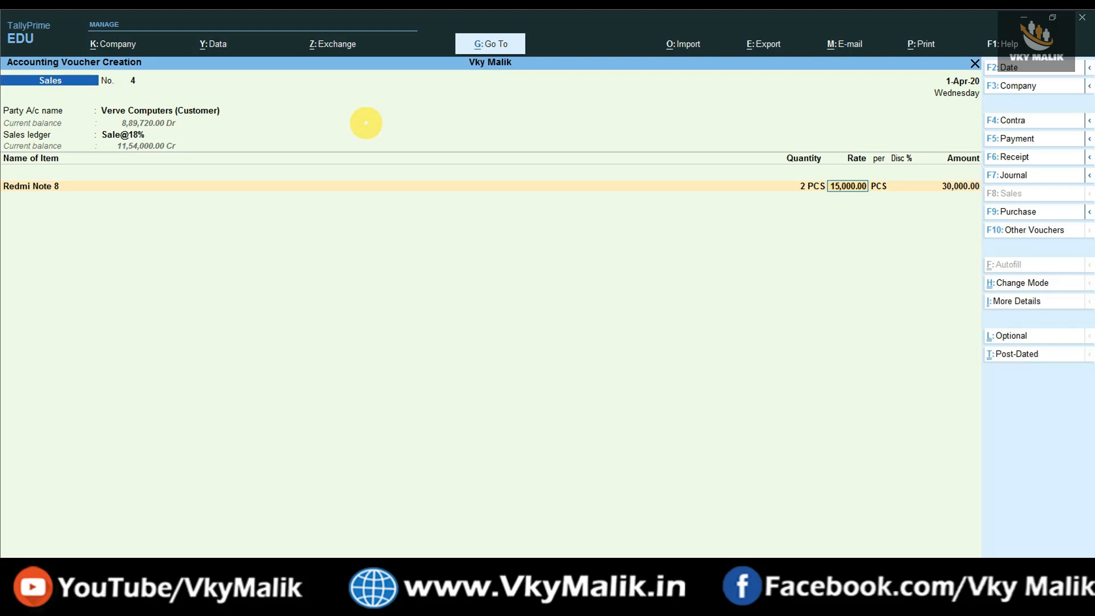
key(Return)
key(Return)
key(Return)
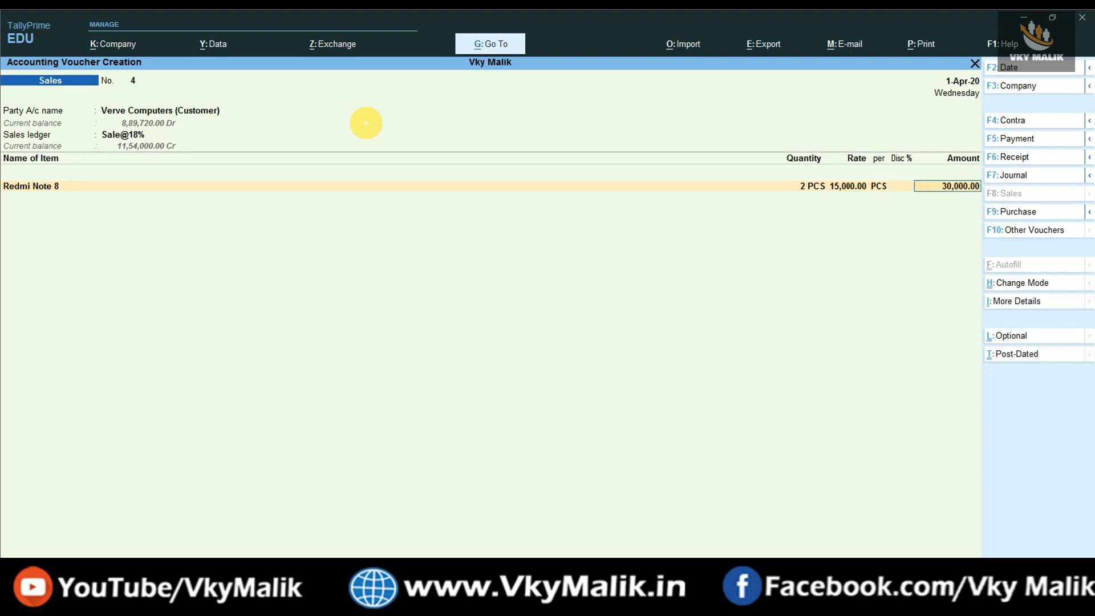
Turn off the Discount column in invoices in the company features and return to the voucher
key(BackSpace)
key(F11)
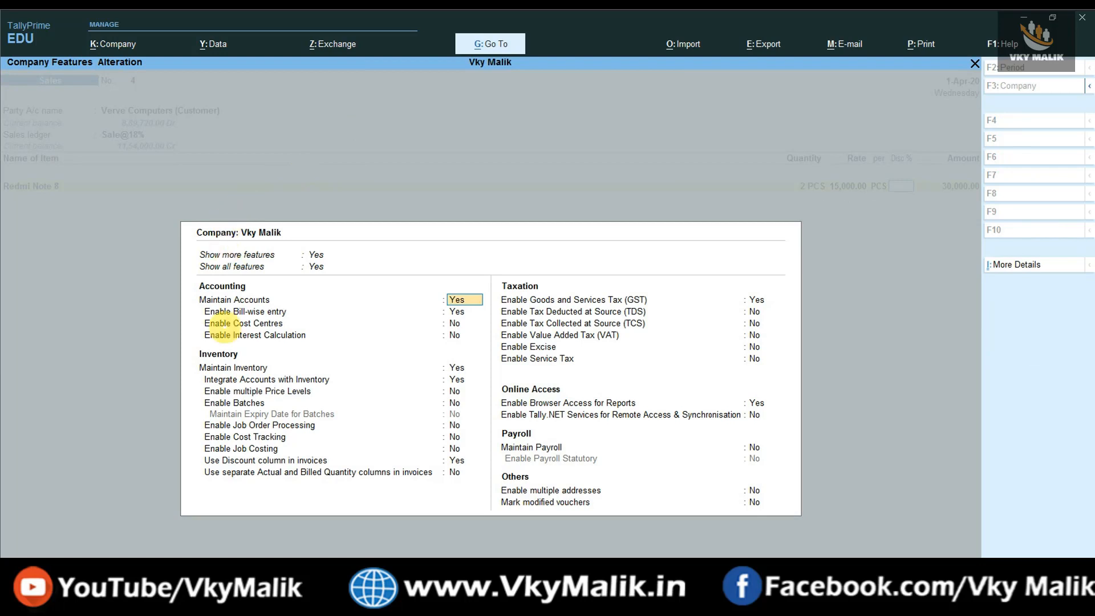
click(248, 456)
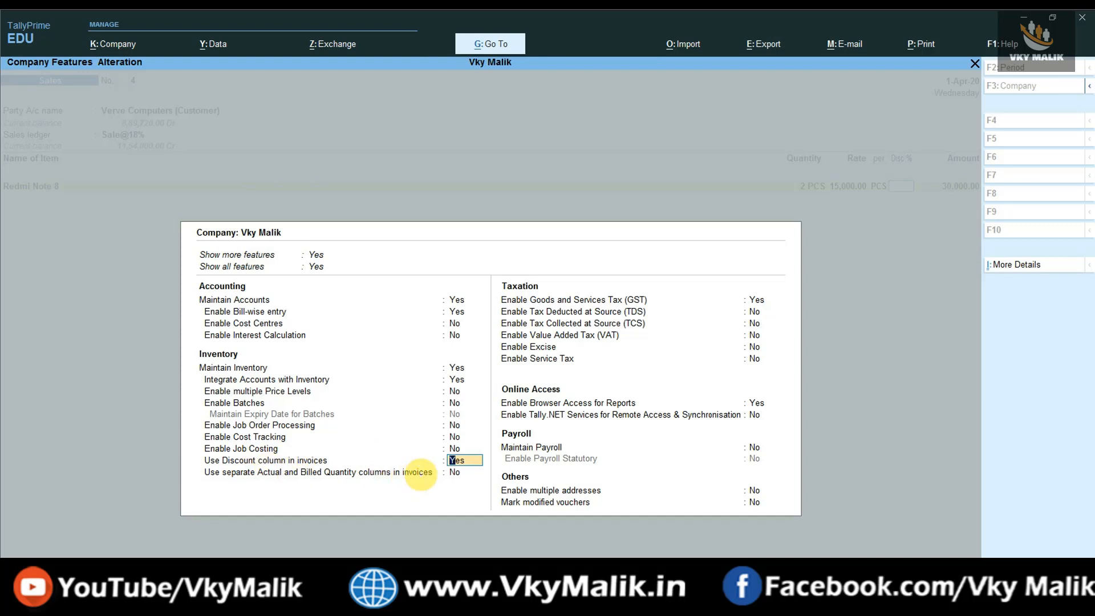
key(n)
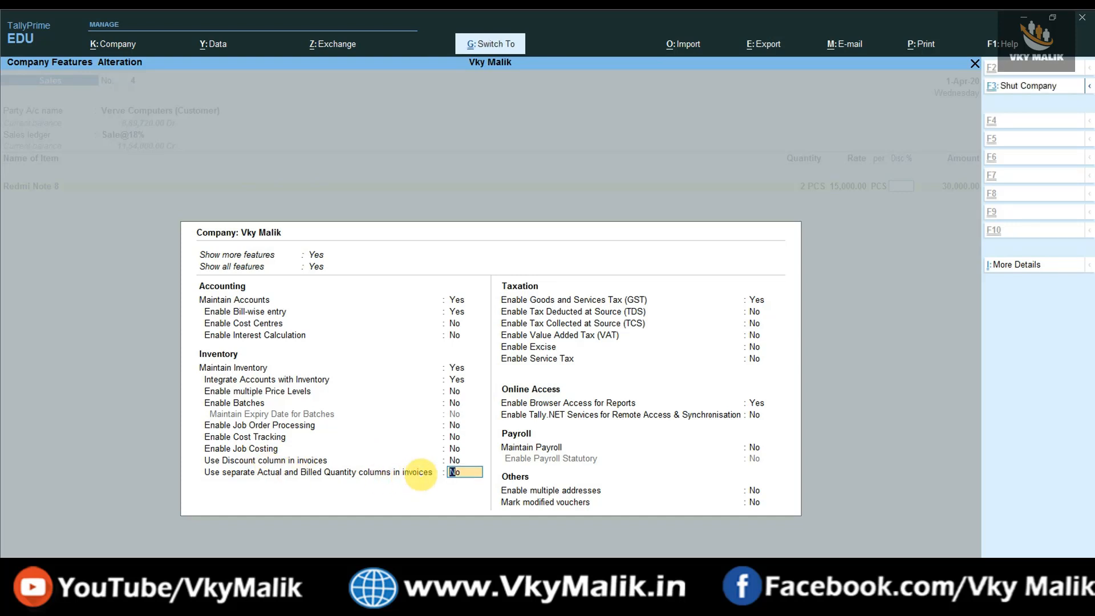
key(Return)
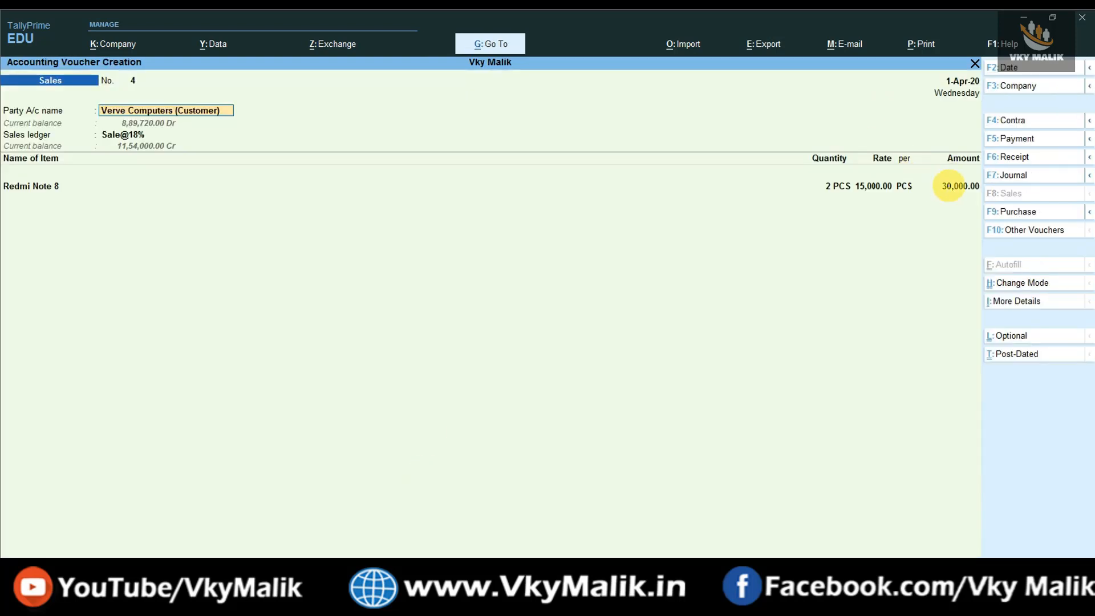
Accept the Redmi Note 8 amount and add Samsung J5 with a quantity of 2 PCS at a rate of 20,000.00
click(962, 186)
key(Return)
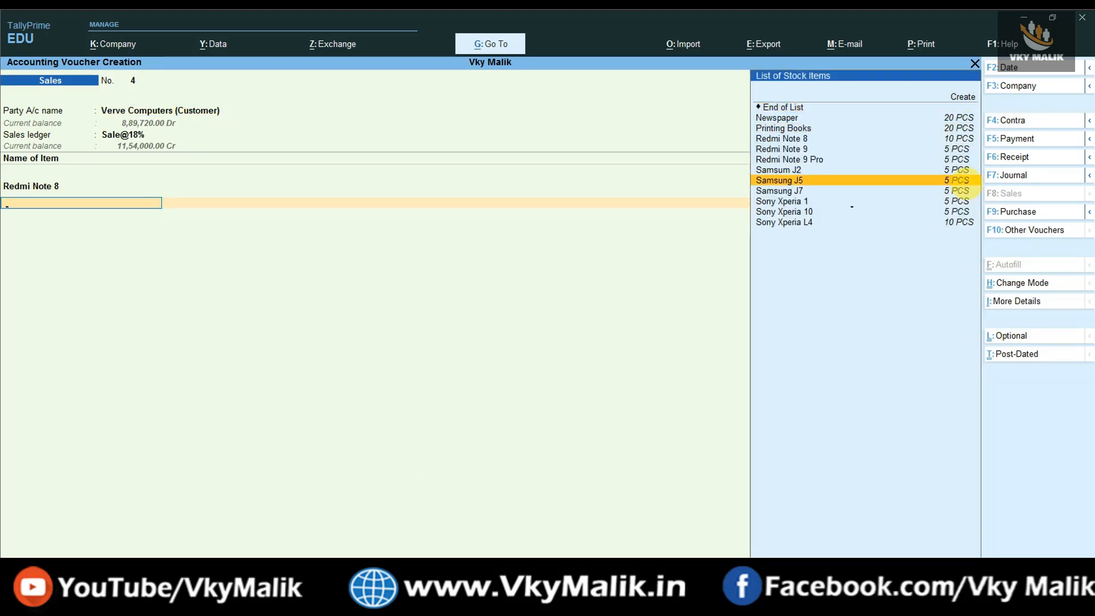
click(964, 180)
text(2)
key(Return)
key(Return)
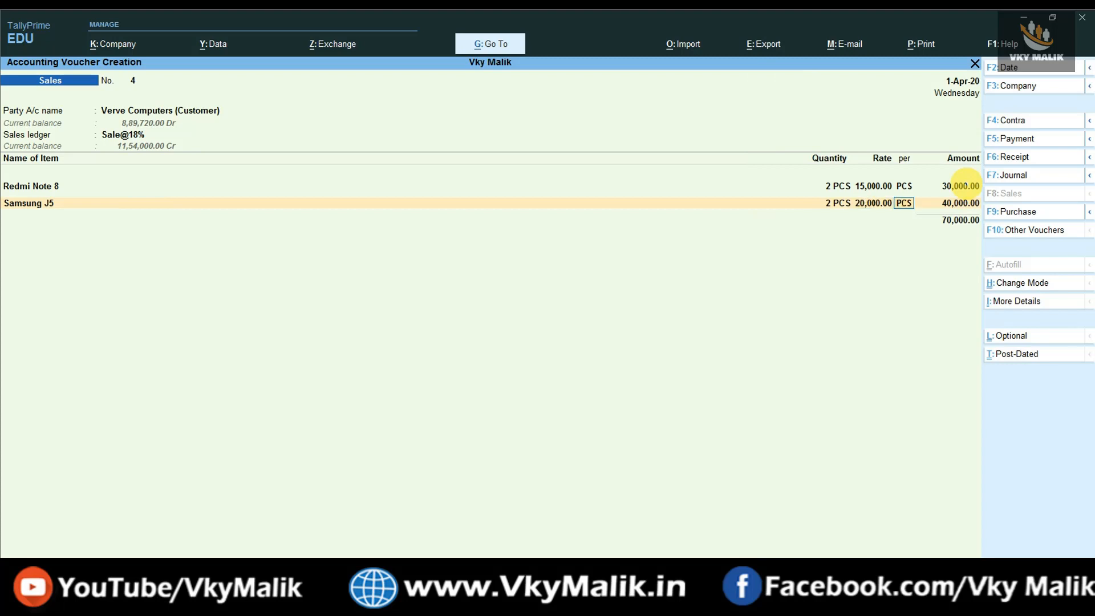
key(Return)
key(Return)
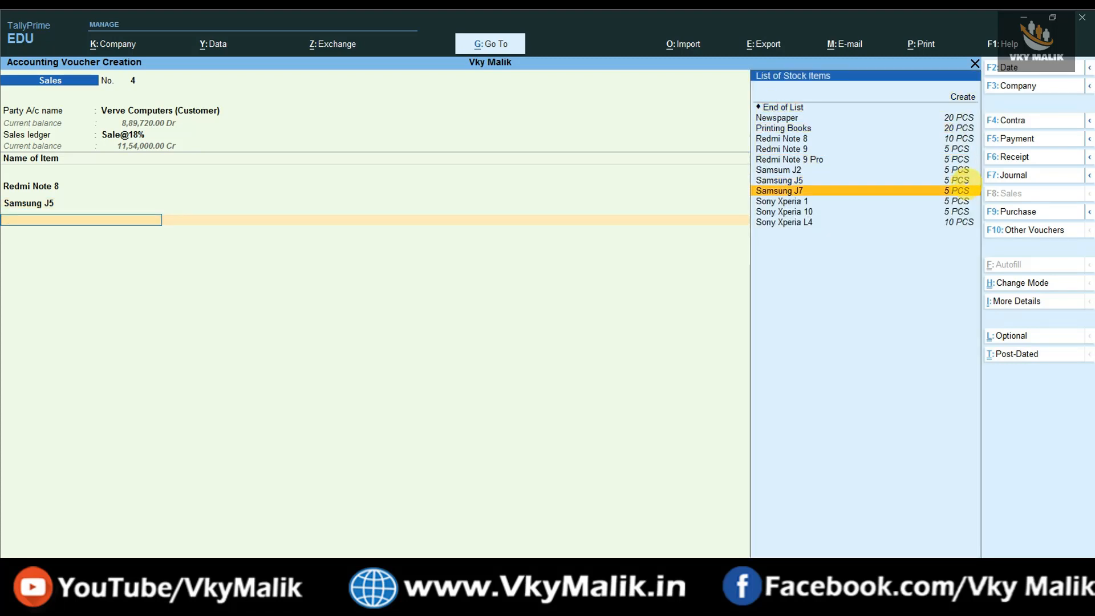
Add Sony Xperia 10 with a quantity of 2 PCS at 35,000.00 and end the item list
key(Down)
key(Down)
key(Down)
key(Up)
key(Return)
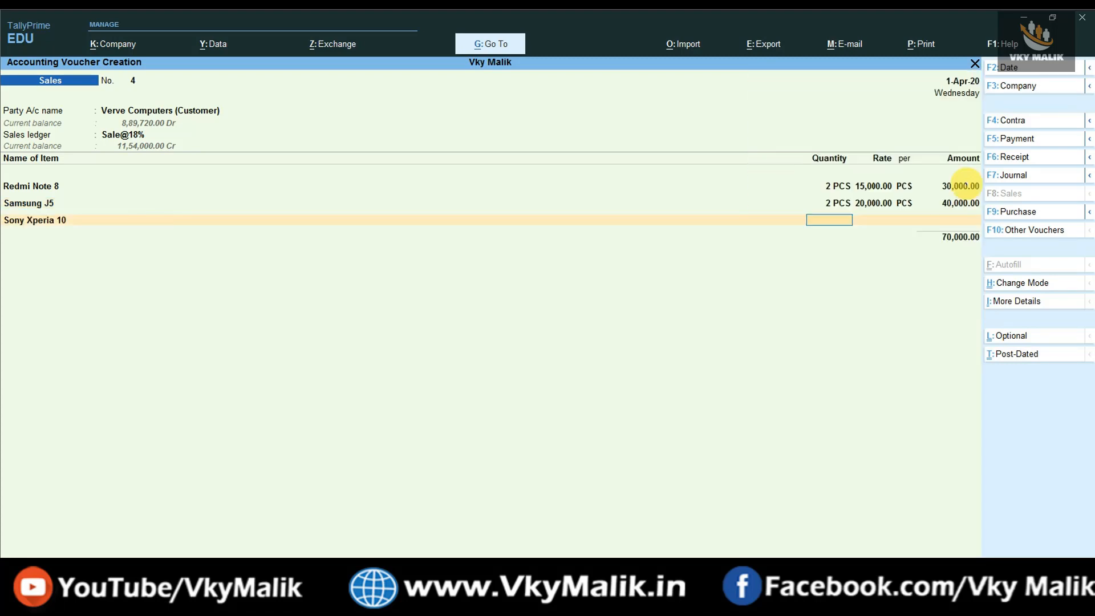
text(2)
key(Return)
key(Return)
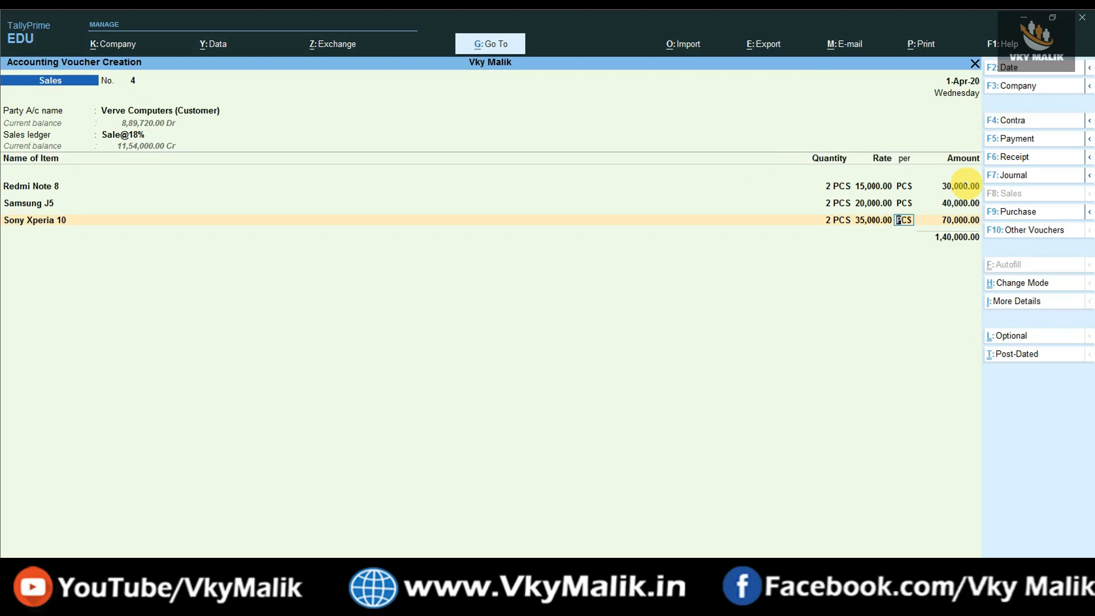
key(Return)
key(Return)
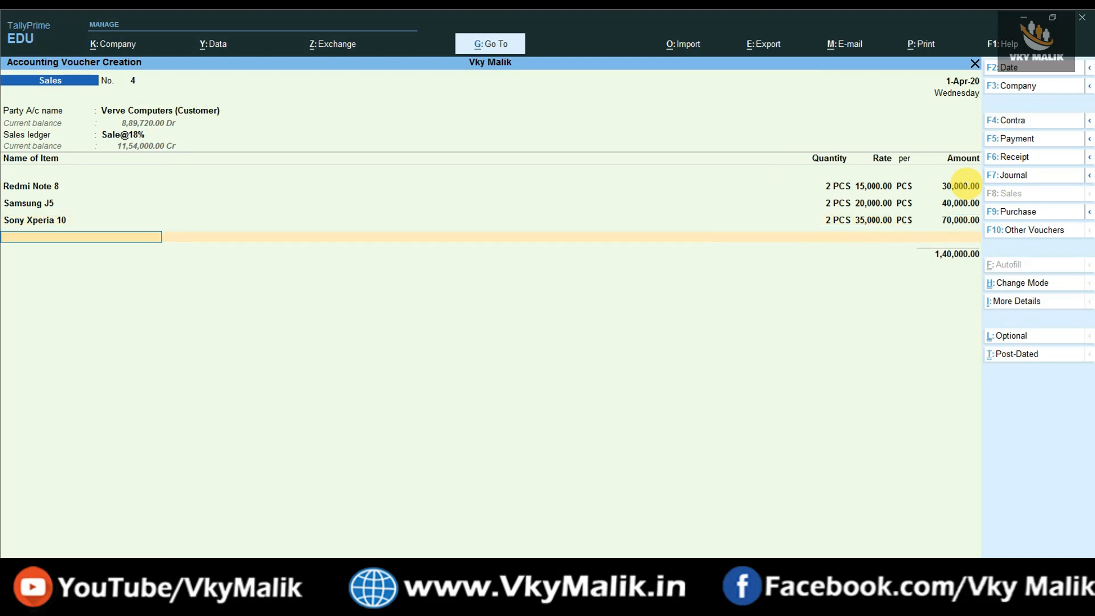
key(Return)
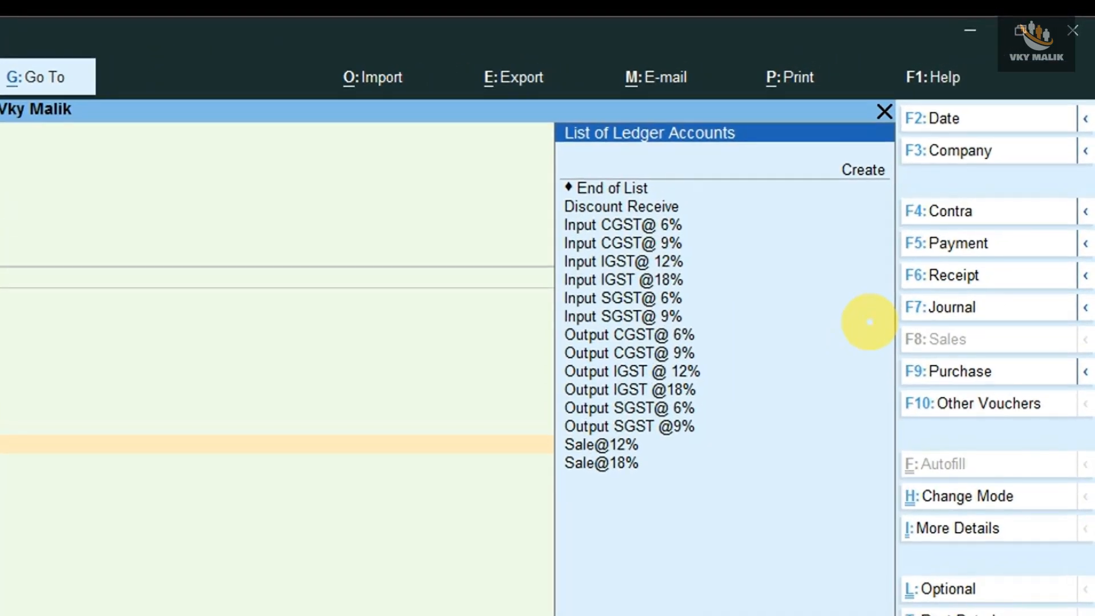
Look through the list of ledger accounts for a ledger suited to the sales discount
key(Down)
key(Down)
key(Down)
key(Down)
key(Down)
key(Down)
key(Down)
key(Down)
key(Down)
key(Down)
key(Down)
key(Down)
key(Down)
key(Down)
key(Down)
key(Down)
key(Down)
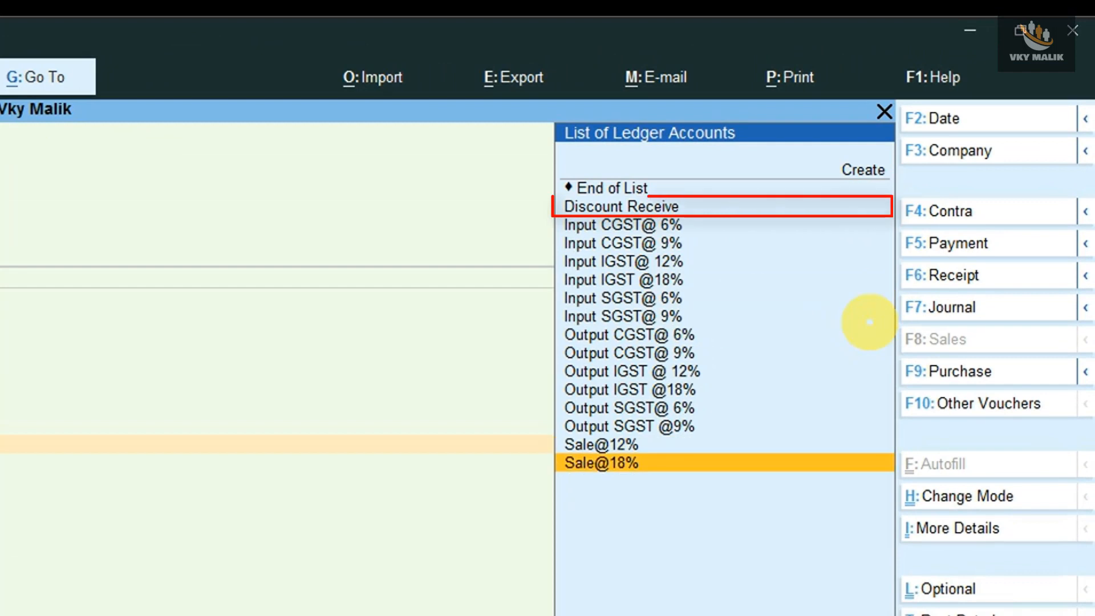
key(Up)
key(Up)
key(Up)
key(Up)
key(Up)
key(Up)
key(Up)
key(Up)
key(Up)
key(Up)
key(Up)
key(Up)
key(Up)
key(Up)
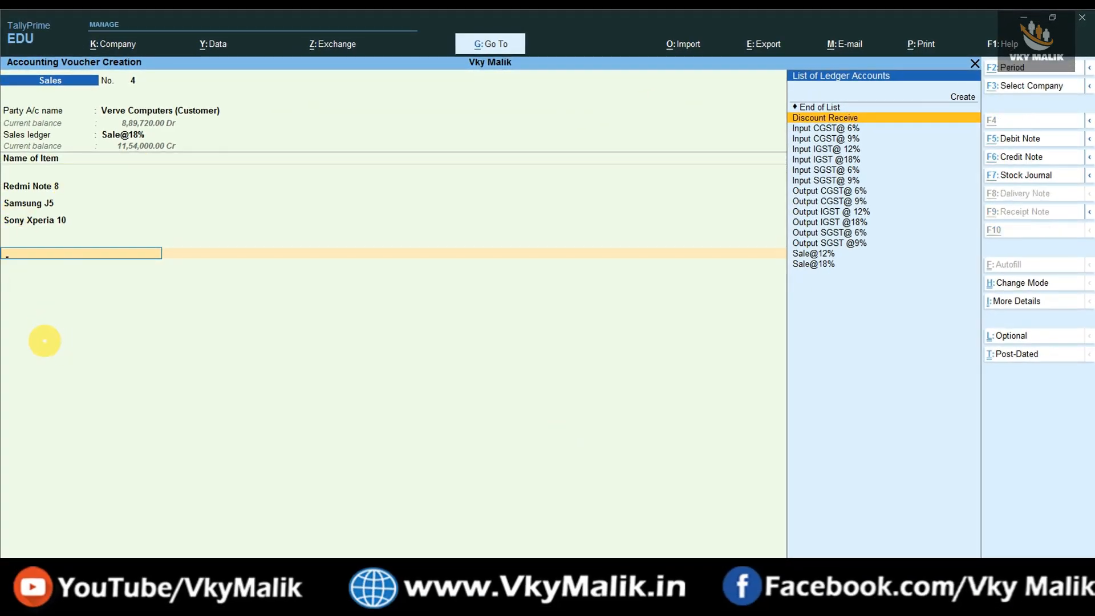
Start a new ledger named Discount Allowed under Indirect Expenses, with its ledger type Not Applicable
key(alt+c)
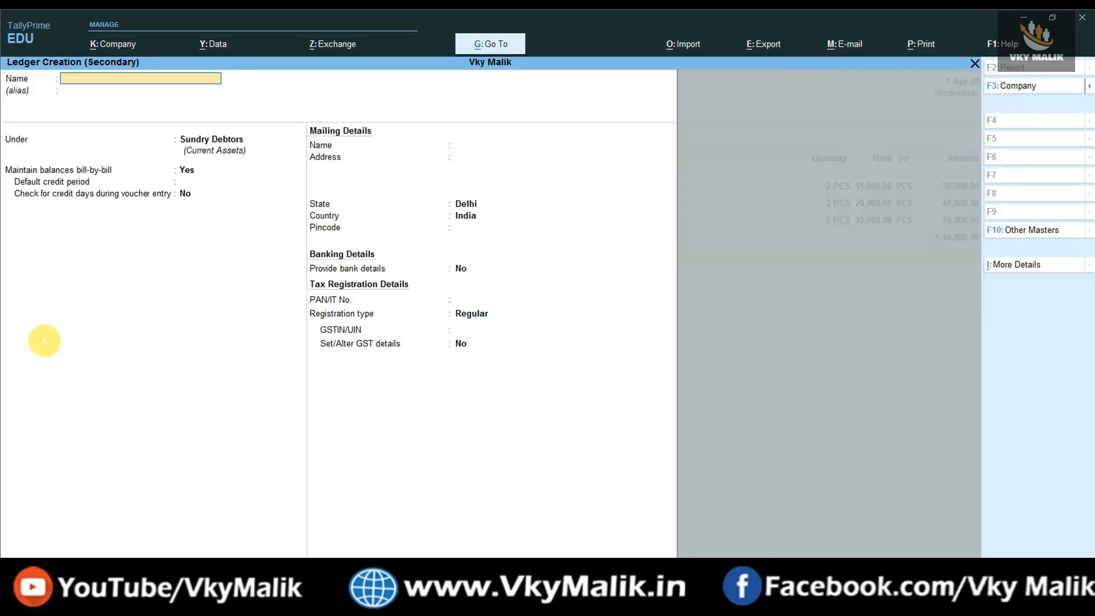
text(Discount Allowed)
key(Return)
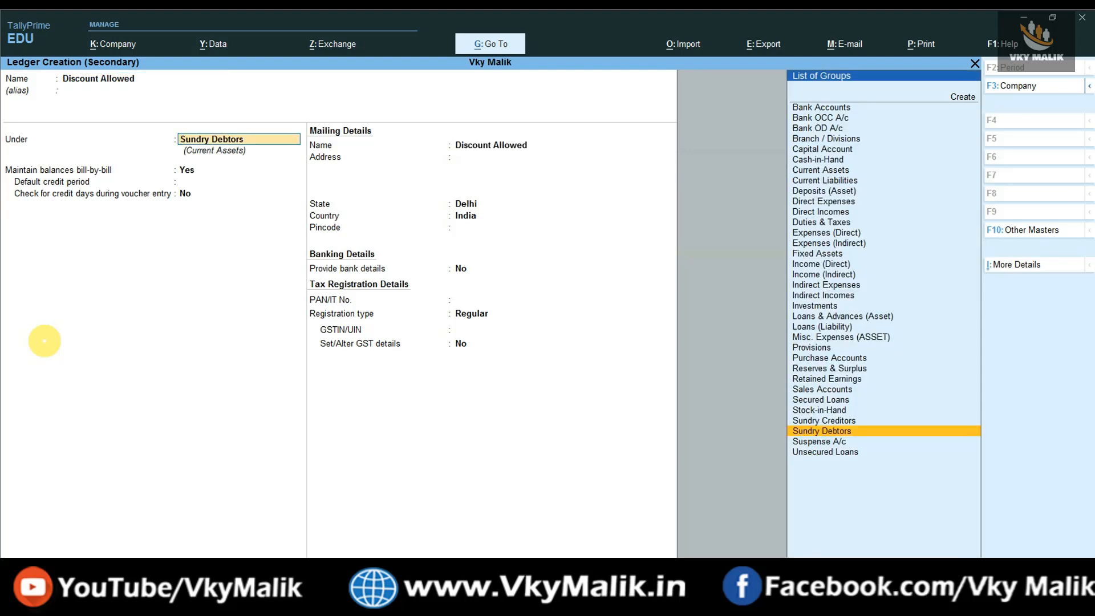
text(i)
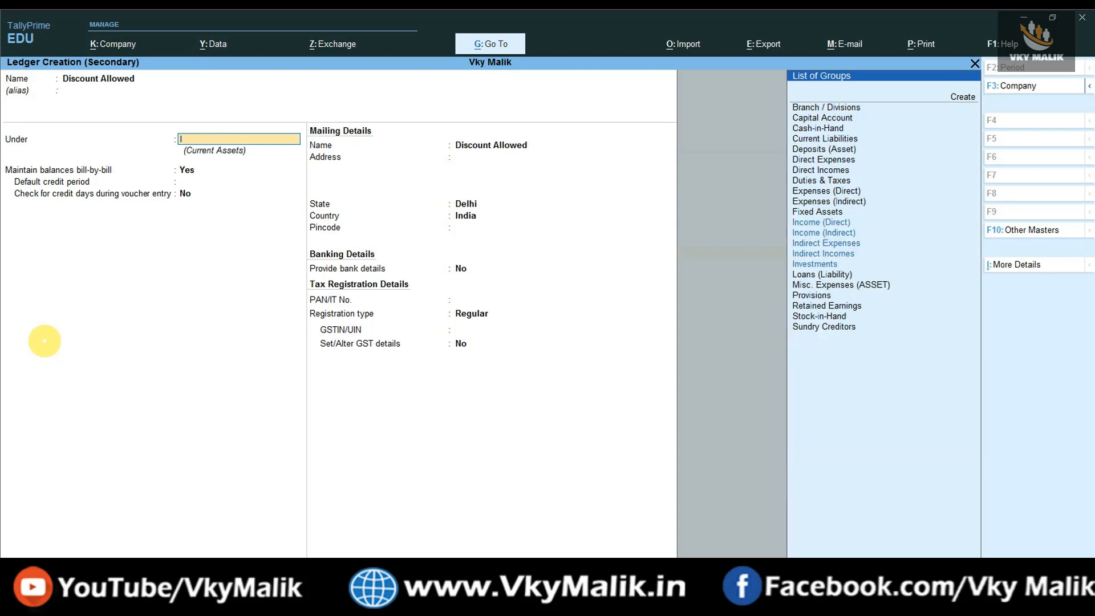
text(ndi)
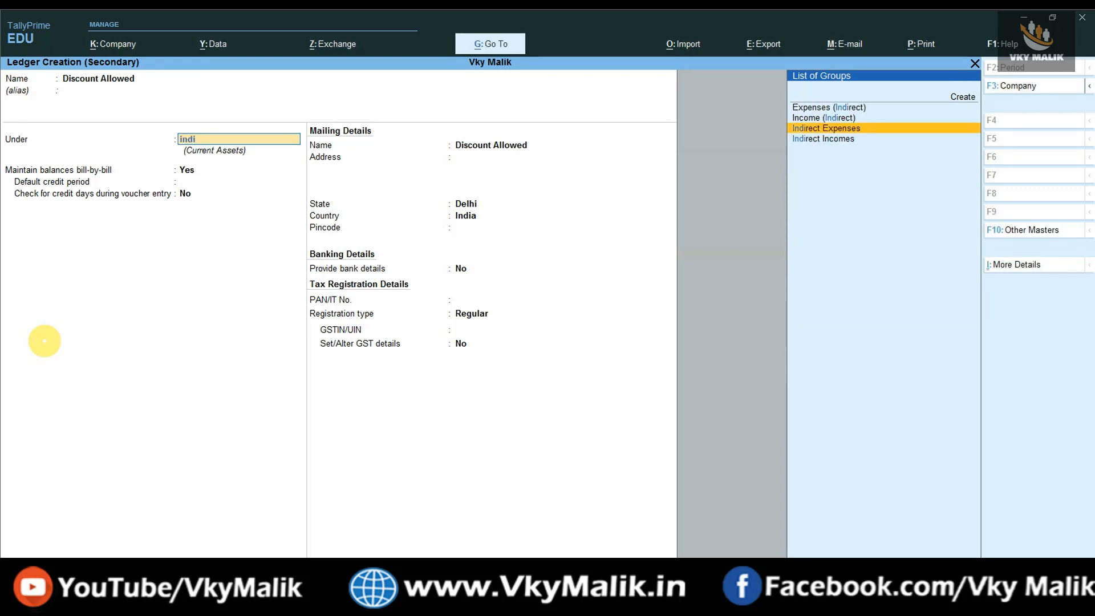
key(Return)
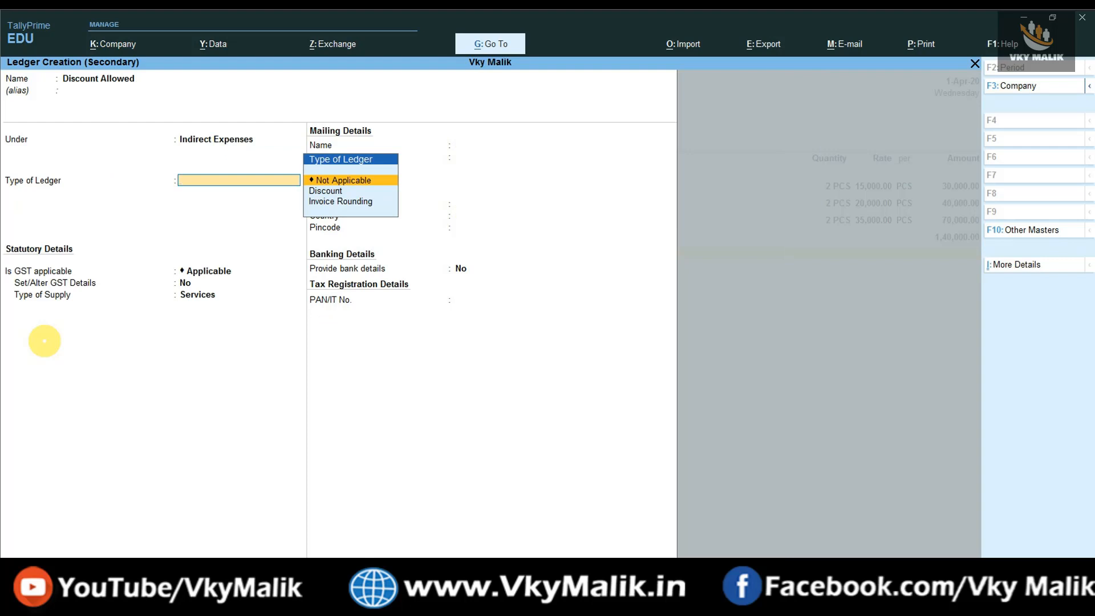
key(Return)
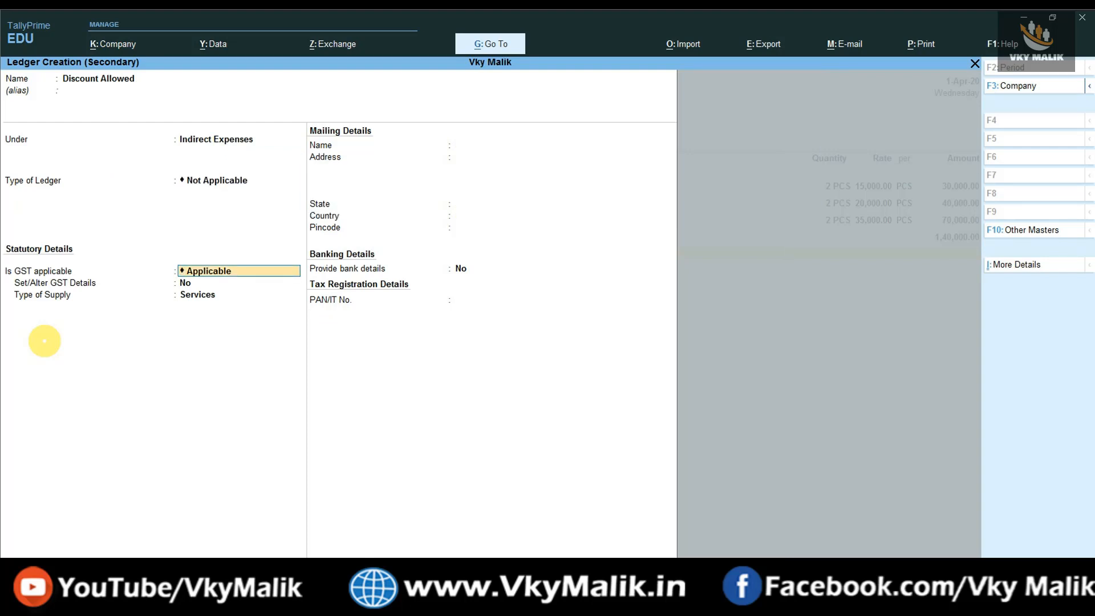
Set GST applicability to Not Applicable for the Discount Allowed ledger
key(BackSpace)
key(Down)
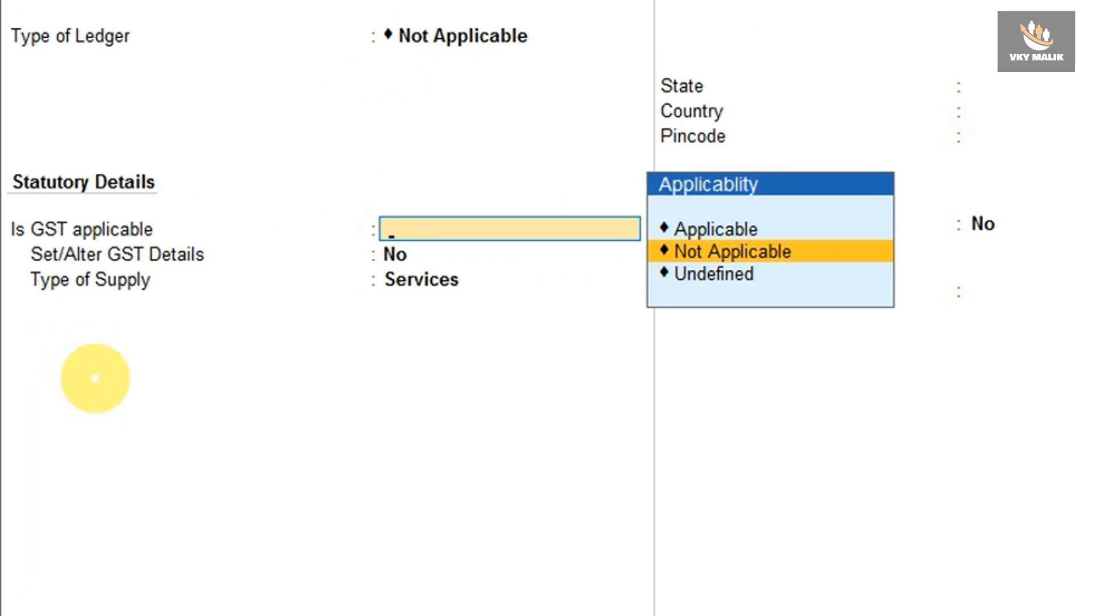
key(Return)
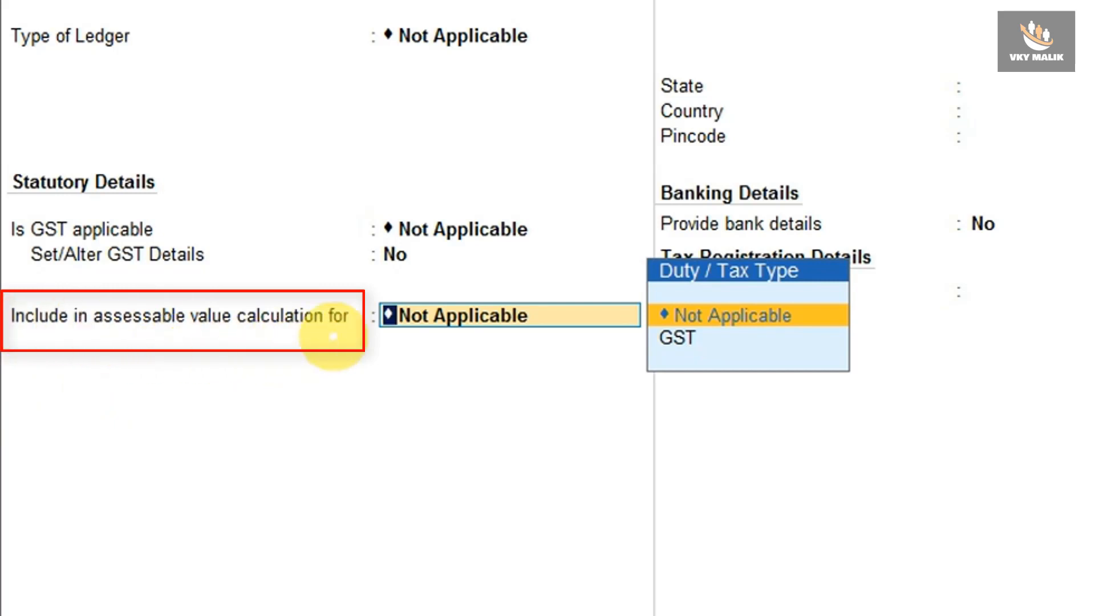
Include the Discount Allowed ledger in assessable value calculation for GST, appropriated to Goods Based on Value, and save the ledger
key(Down)
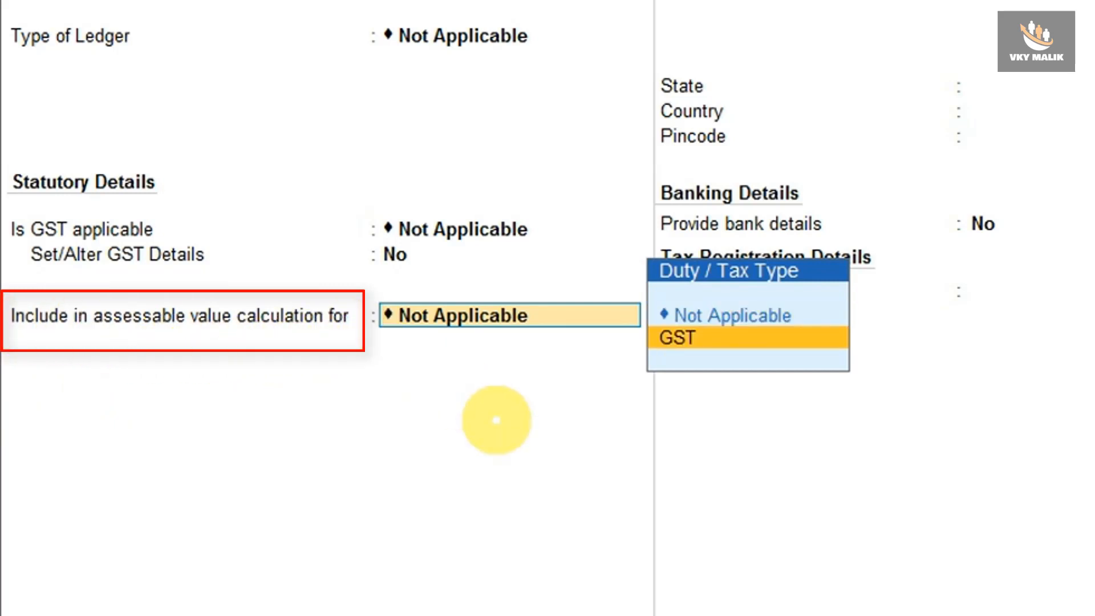
key(Return)
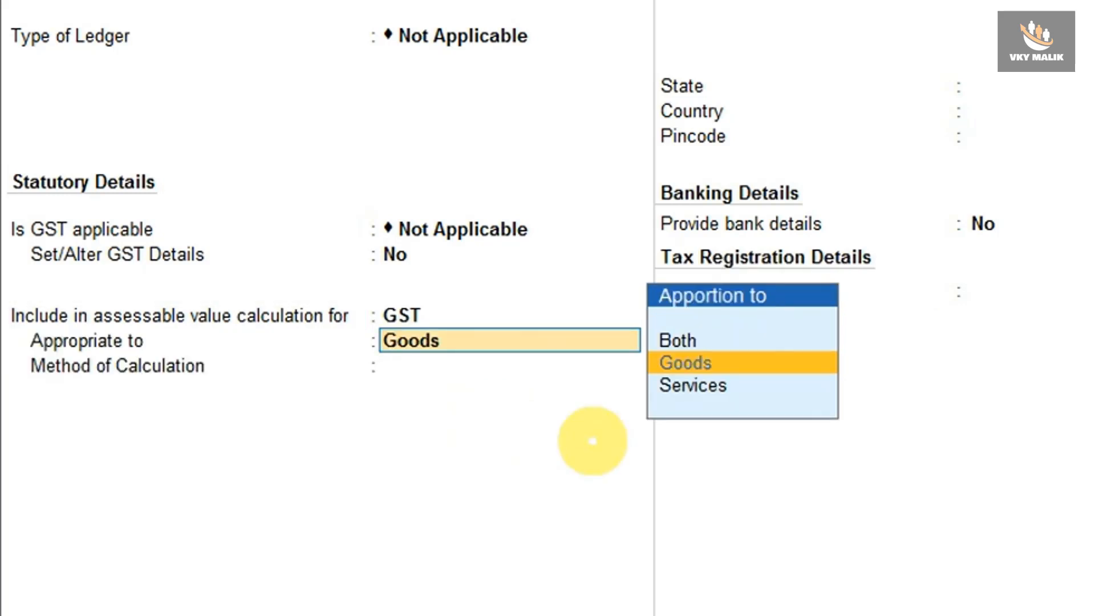
key(Down)
key(Up)
key(Return)
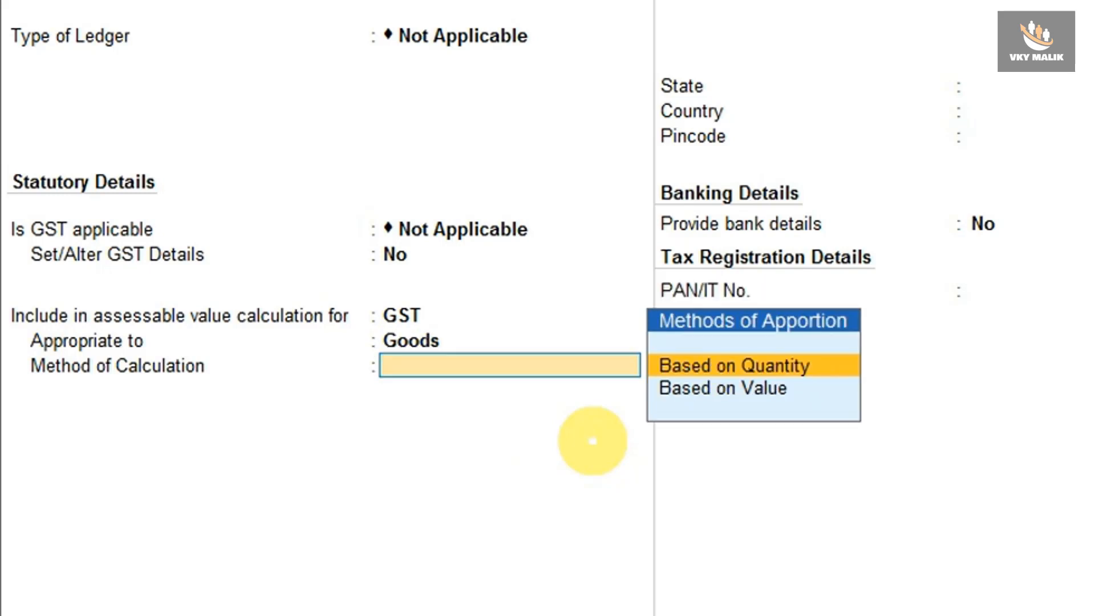
key(Down)
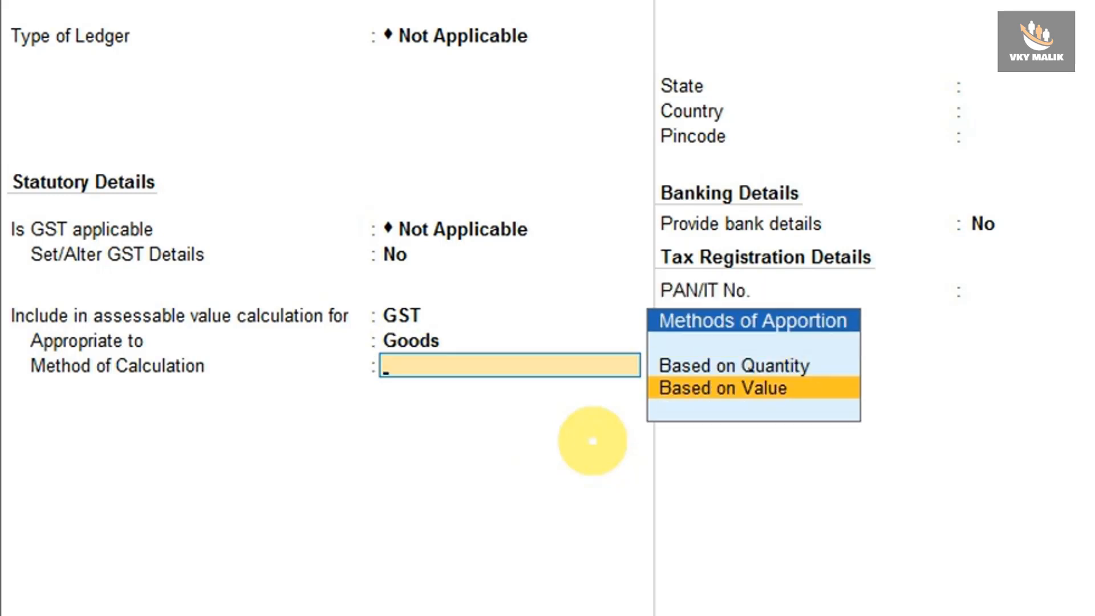
key(Return)
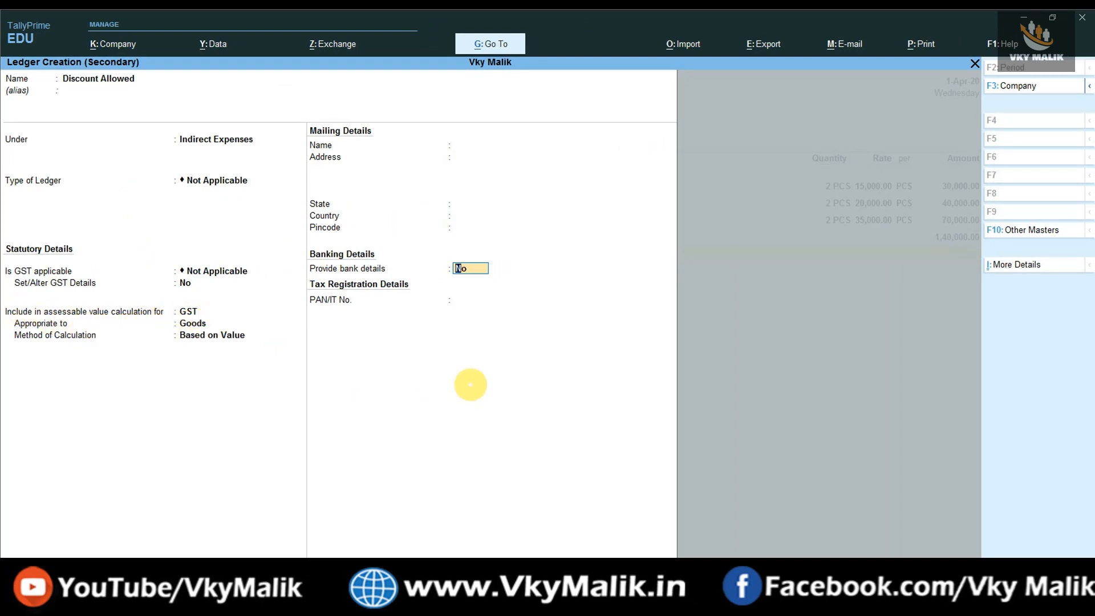
key(Return)
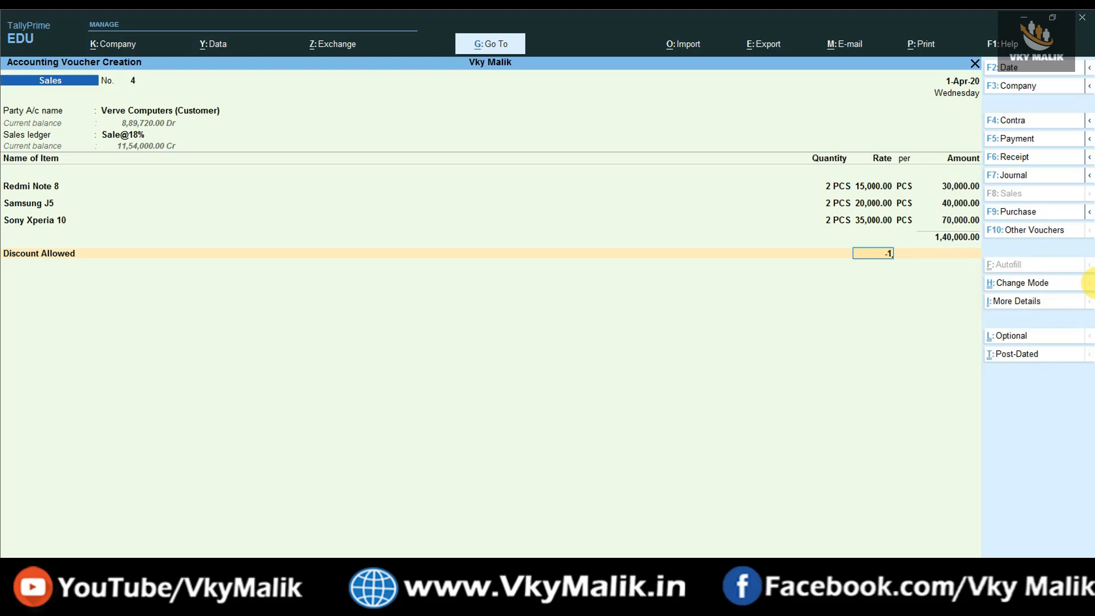
Try a -10% rate on the Discount Allowed line, clear it and set the discount amount to -20,000
key(Return)
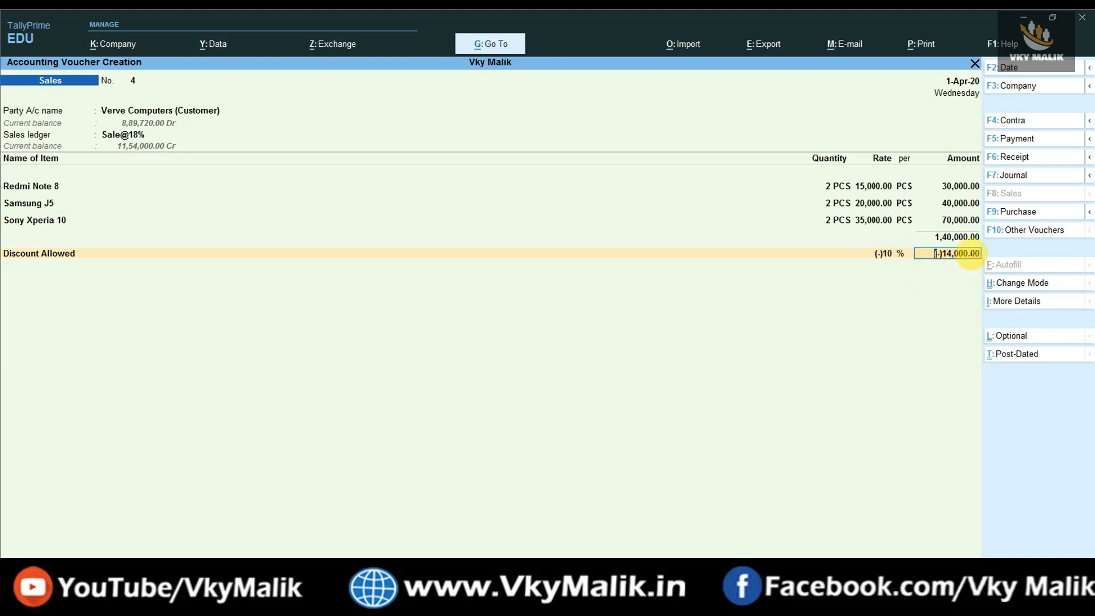
key(BackSpace)
key(Return)
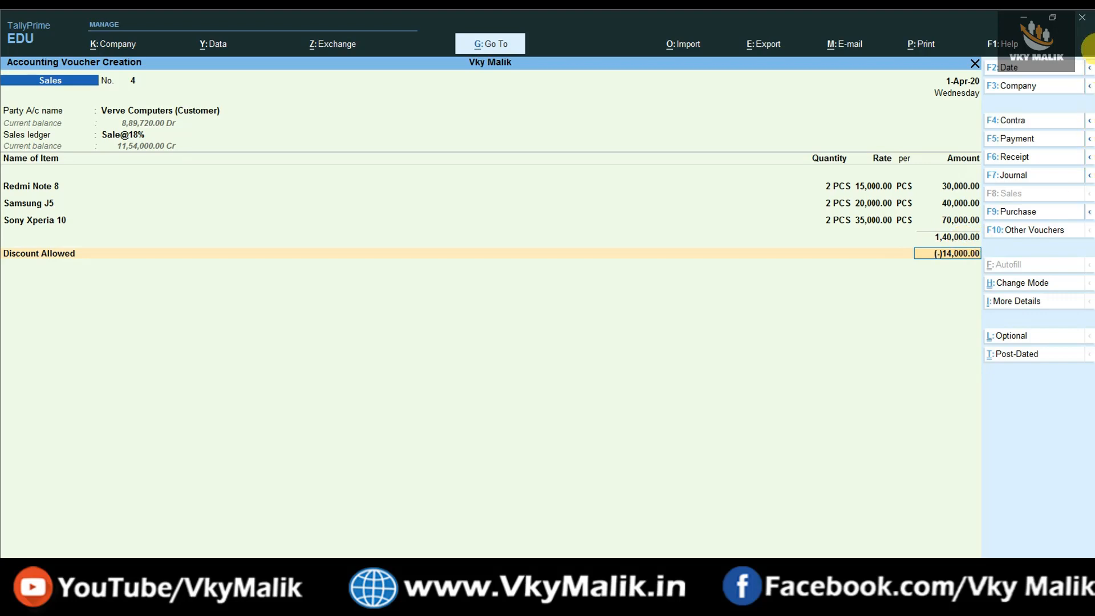
text(-20000)
key(Return)
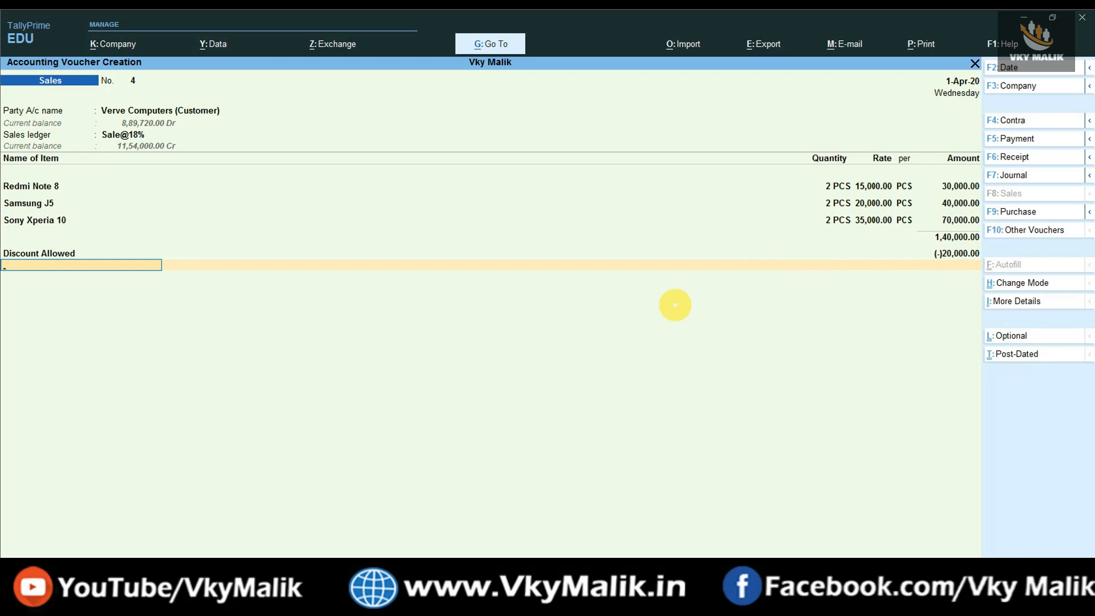
Add the Output CGST@ 9% ledger to the voucher below the Discount Allowed line
text(O)
key(Down)
key(Down)
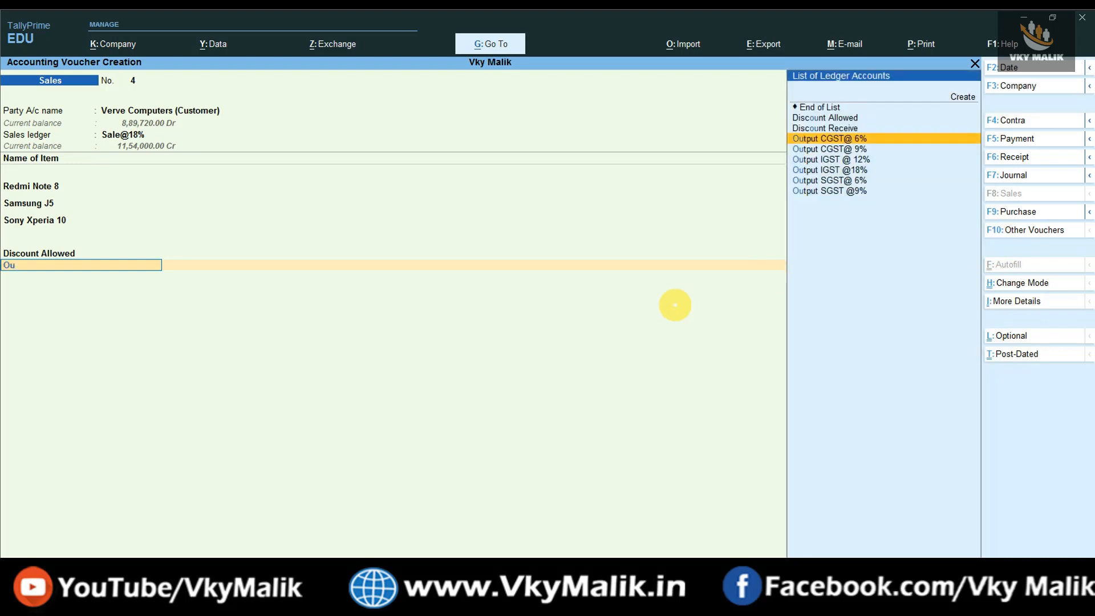
key(Up)
key(Return)
key(Return)
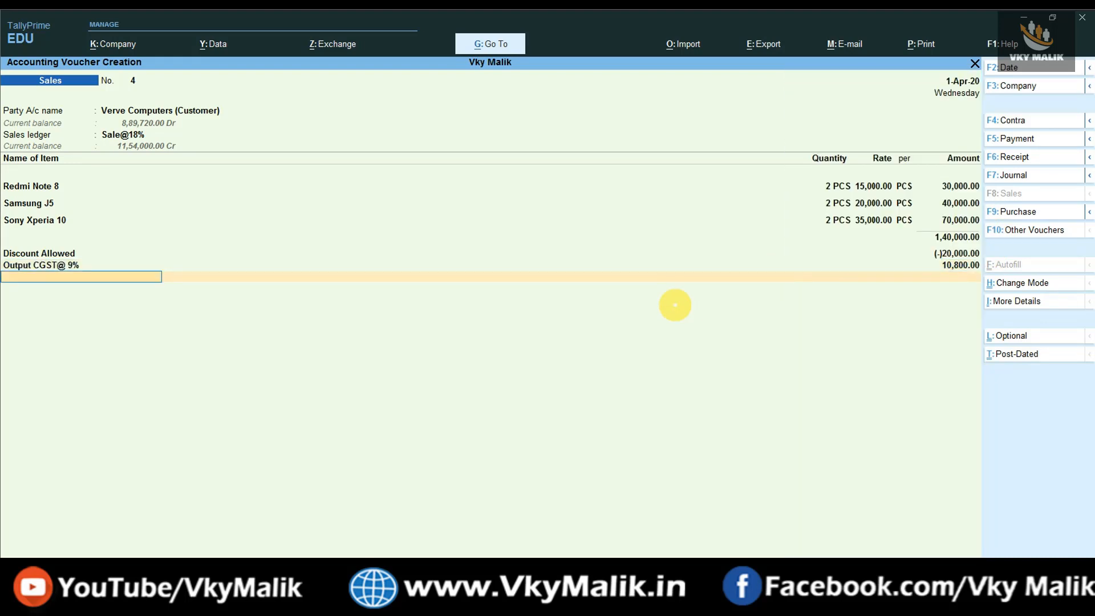
Add the Output SGST @9% ledger to the voucher below the Output CGST@ 9% line
text(Ou)
key(Down)
key(Down)
key(Down)
key(Down)
key(Down)
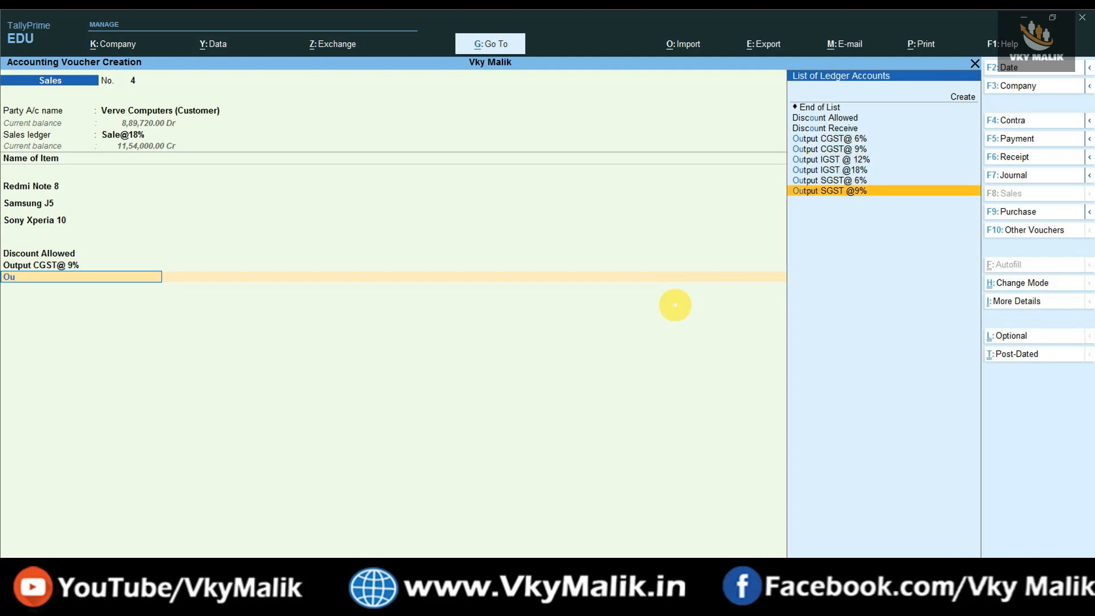
key(Up)
key(Down)
key(Return)
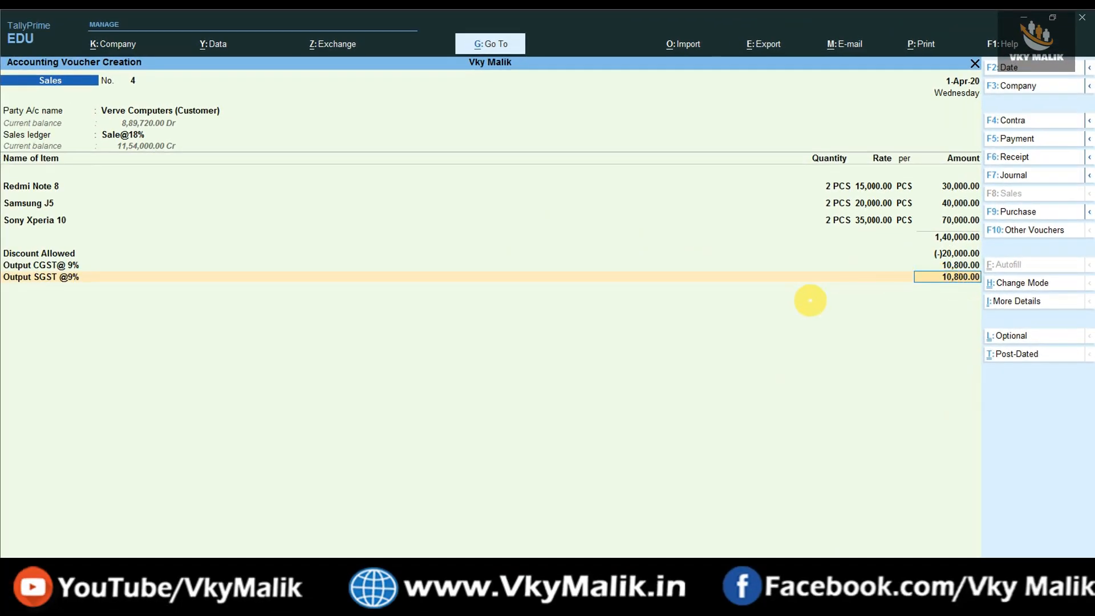
Go back to the Discount Allowed line, review that ledger's GST settings in Ledger Alteration and leave it without changes
key(BackSpace)
key(BackSpace)
key(BackSpace)
key(BackSpace)
key(BackSpace)
key(BackSpace)
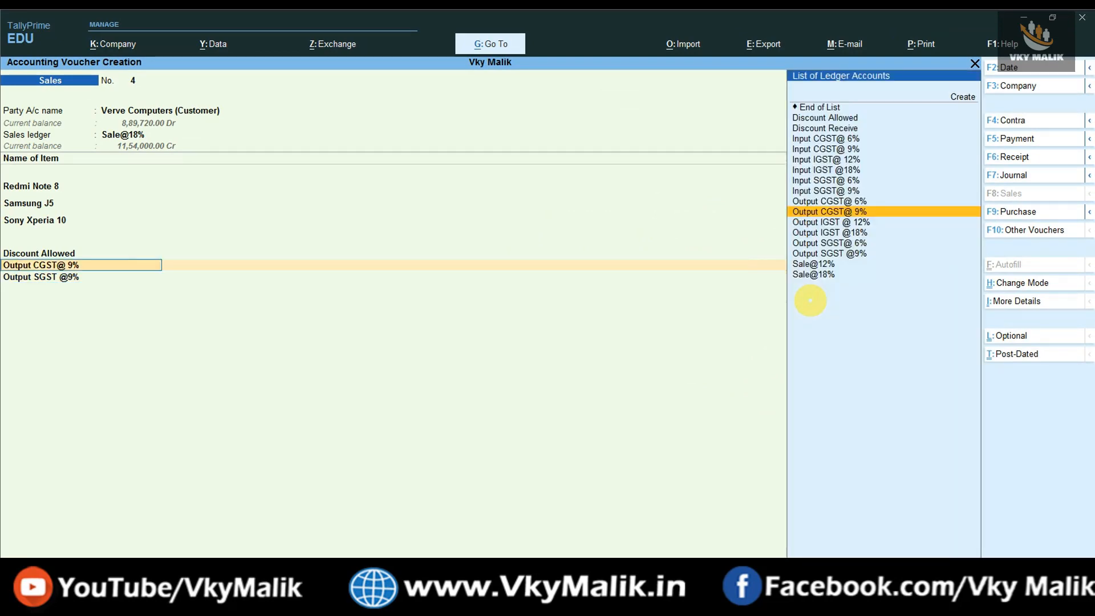
key(ctrl+Return)
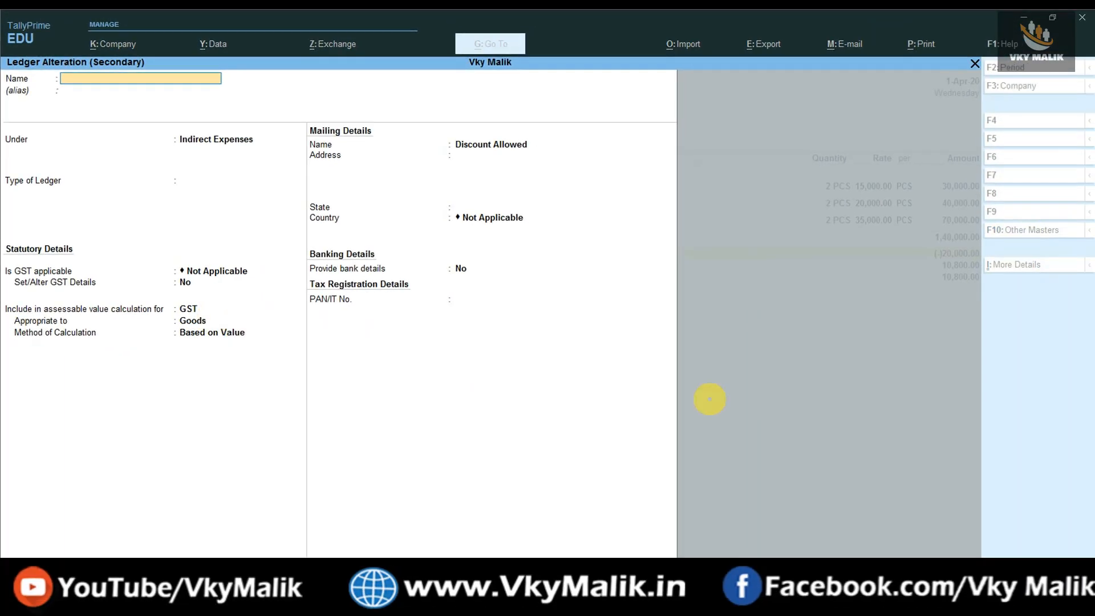
key(Escape)
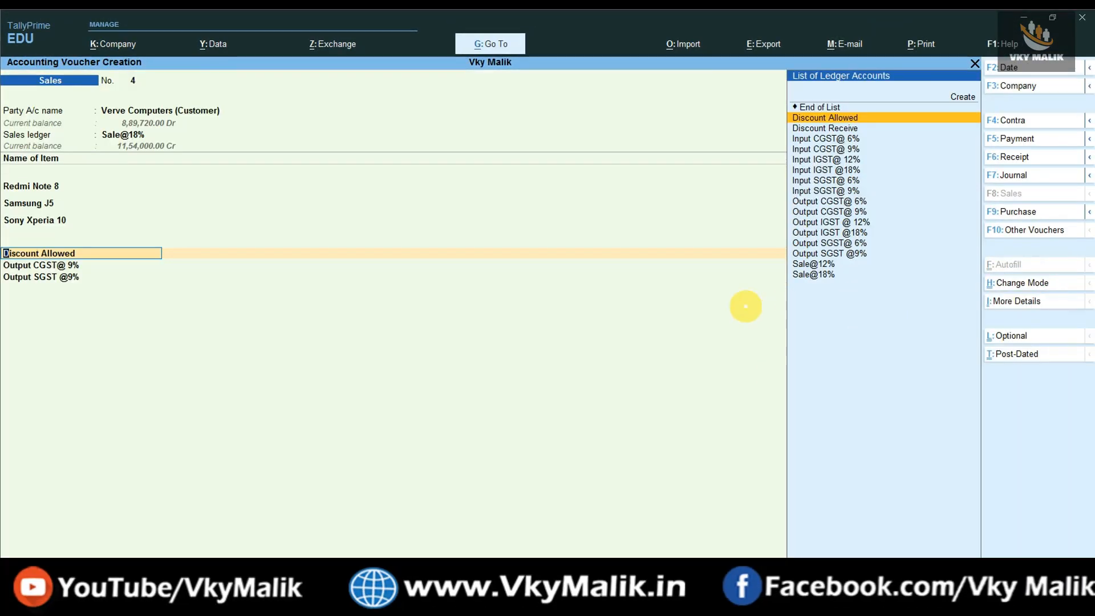
Accept the Discount Allowed, CGST and SGST lines of the voucher and end the ledger list
key(Return)
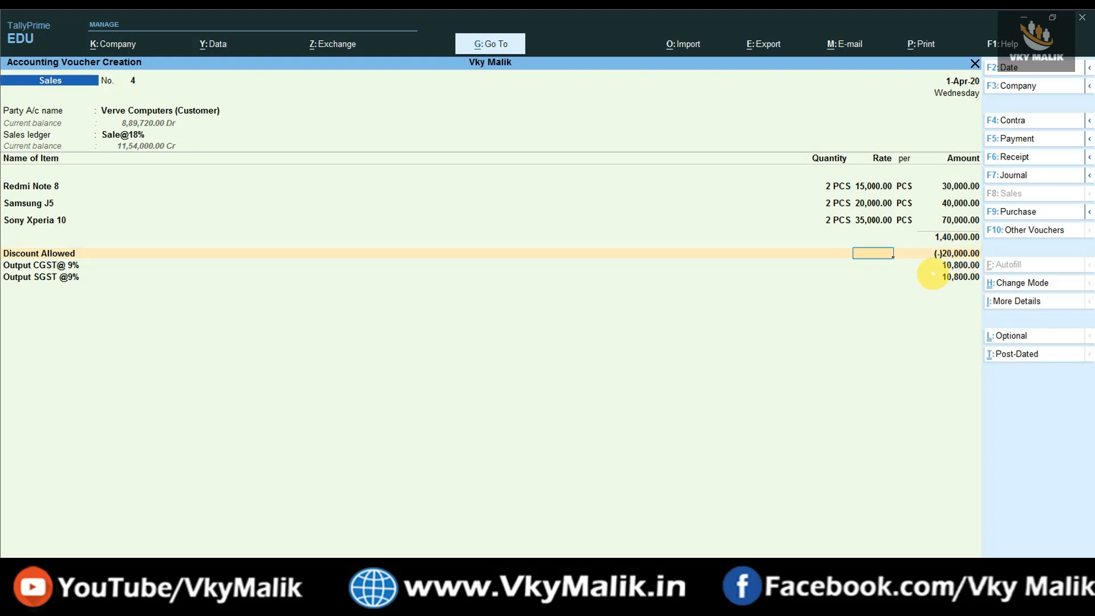
key(Return)
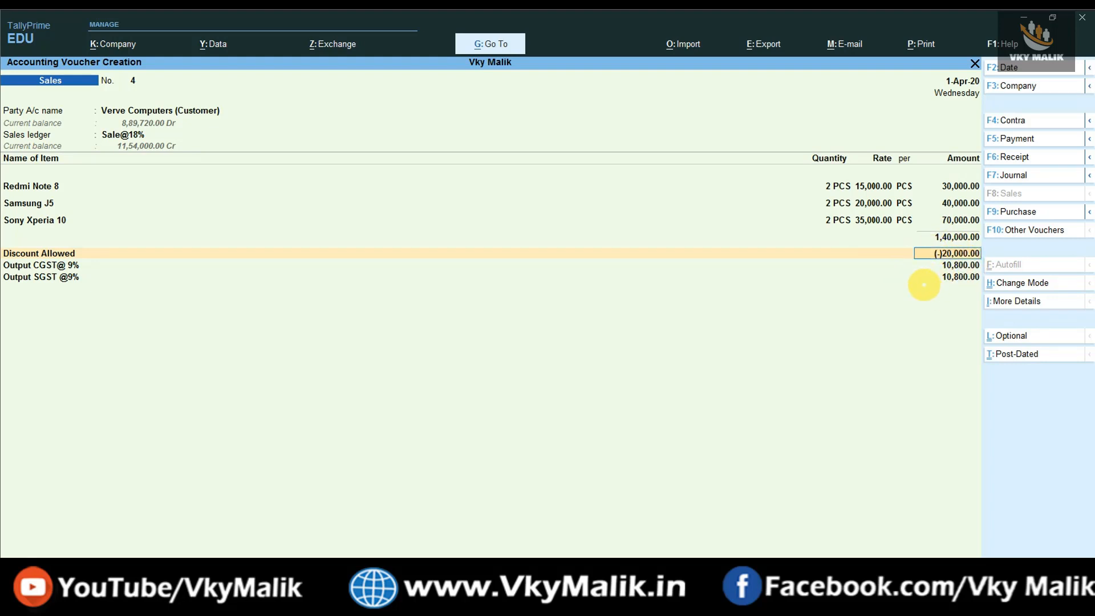
key(Return)
key(Return)
key(Return)
key(Return)
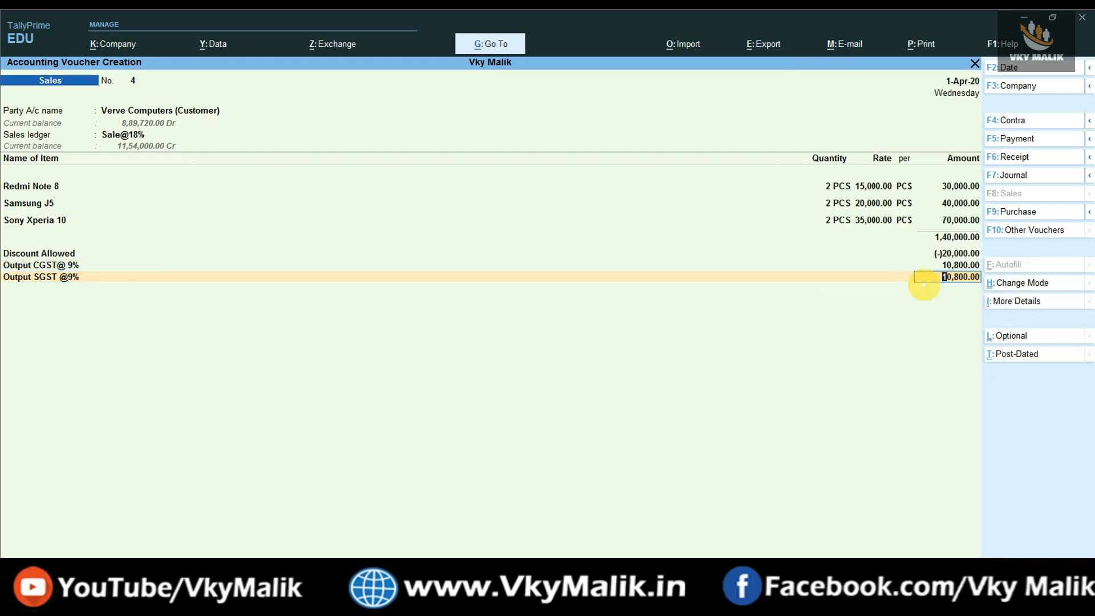
key(Return)
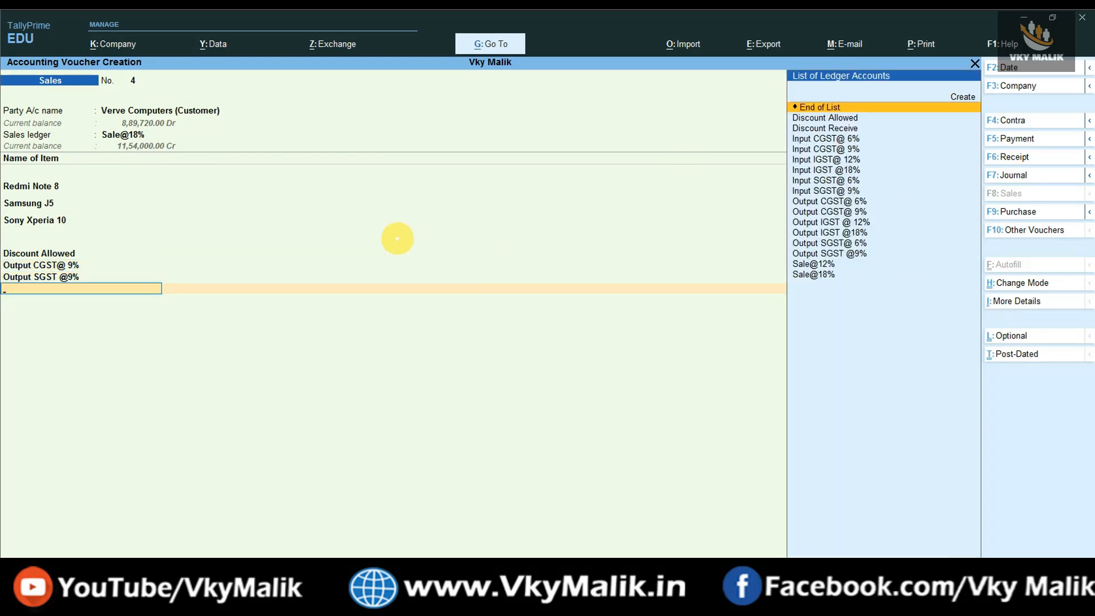
key(Return)
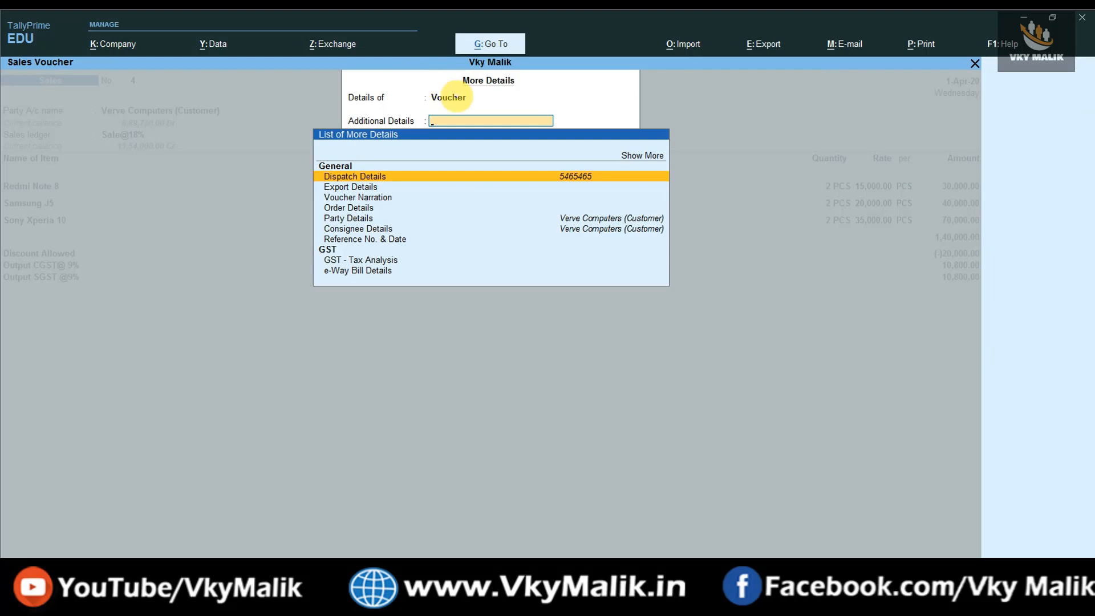
Examine the voucher's detailed GST tax analysis for how the discount is apportioned across the three phones, and close it
click(367, 260)
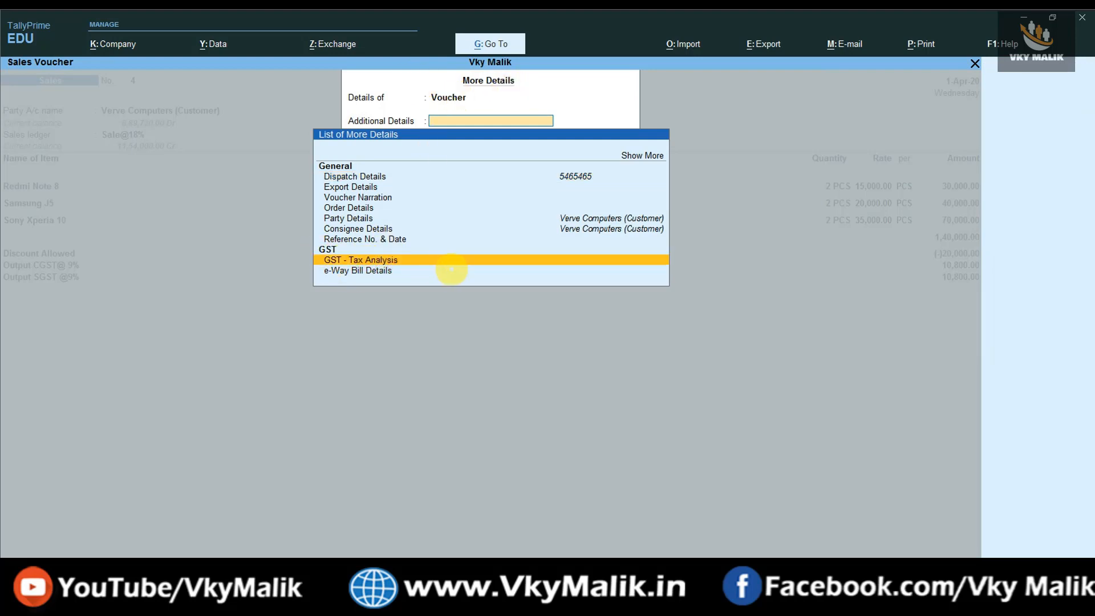
key(Return)
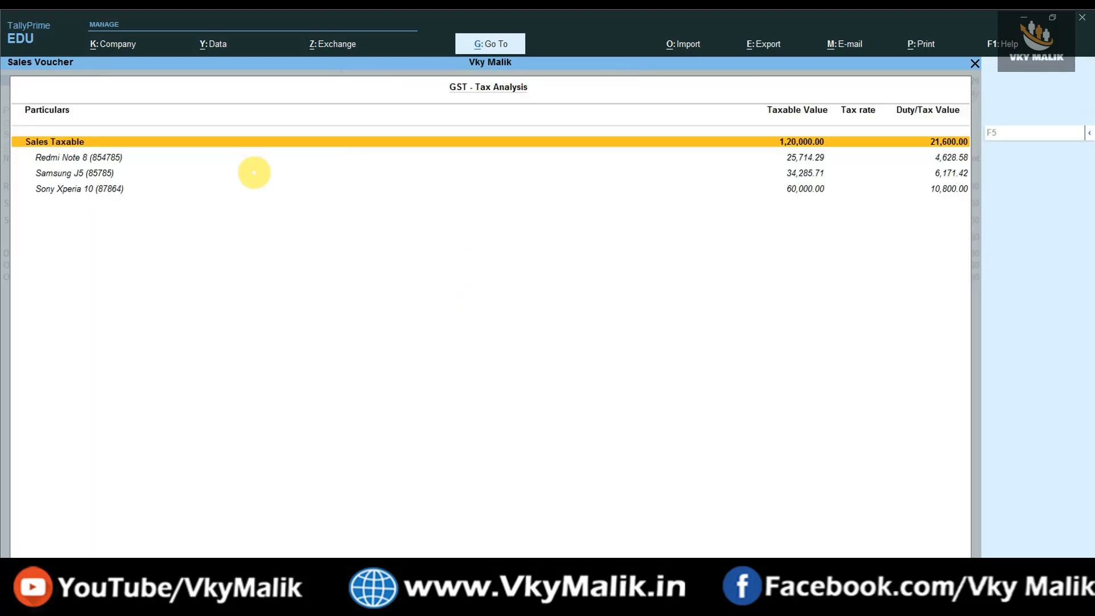
key(alt+F5)
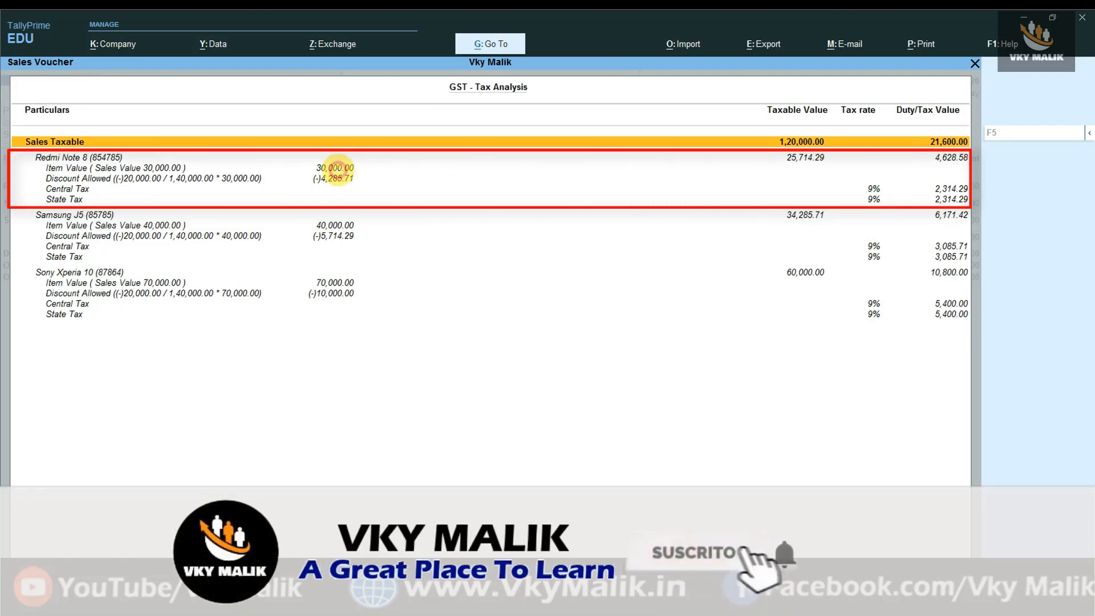
click(348, 168)
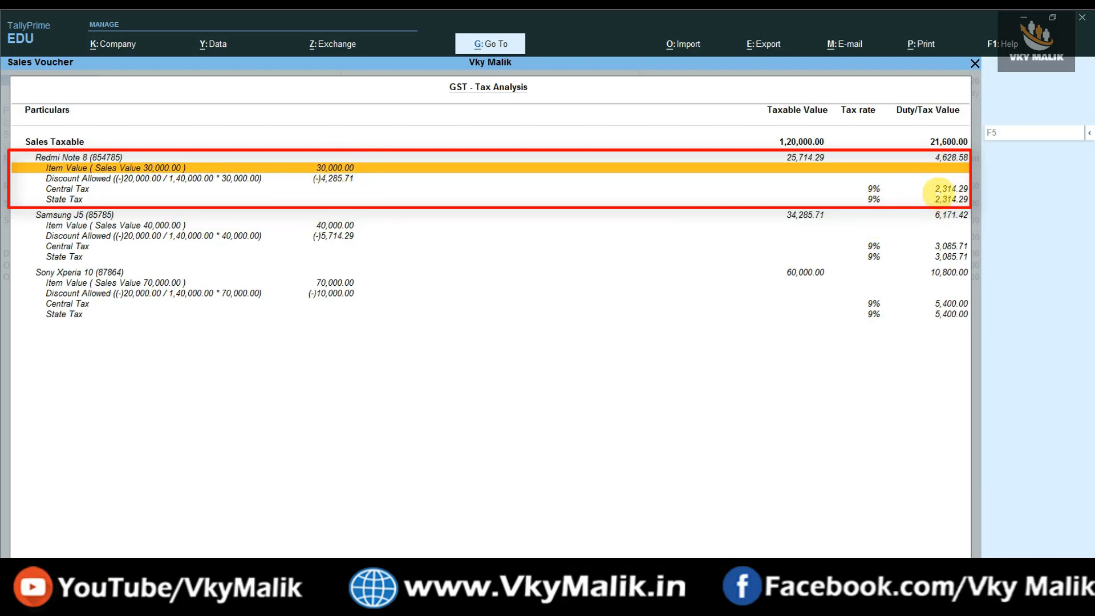
click(358, 226)
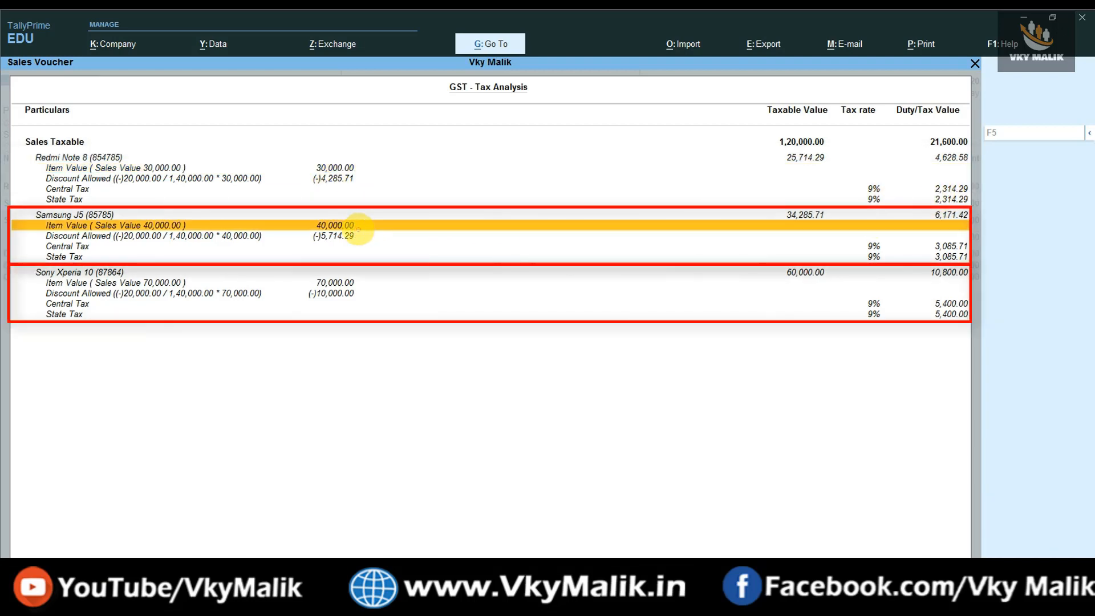
click(341, 293)
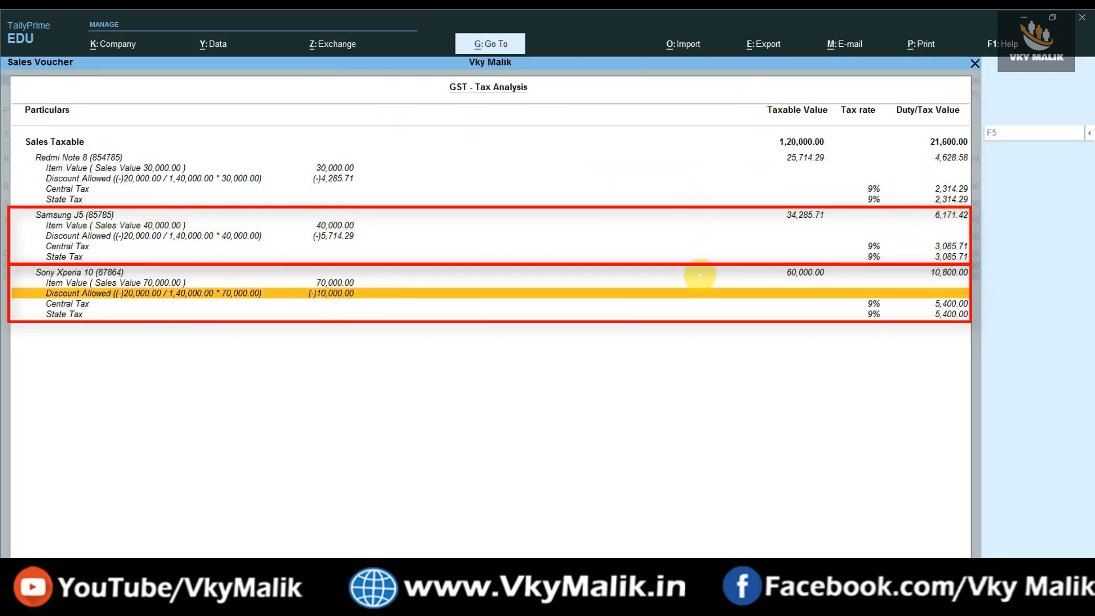
key(Escape)
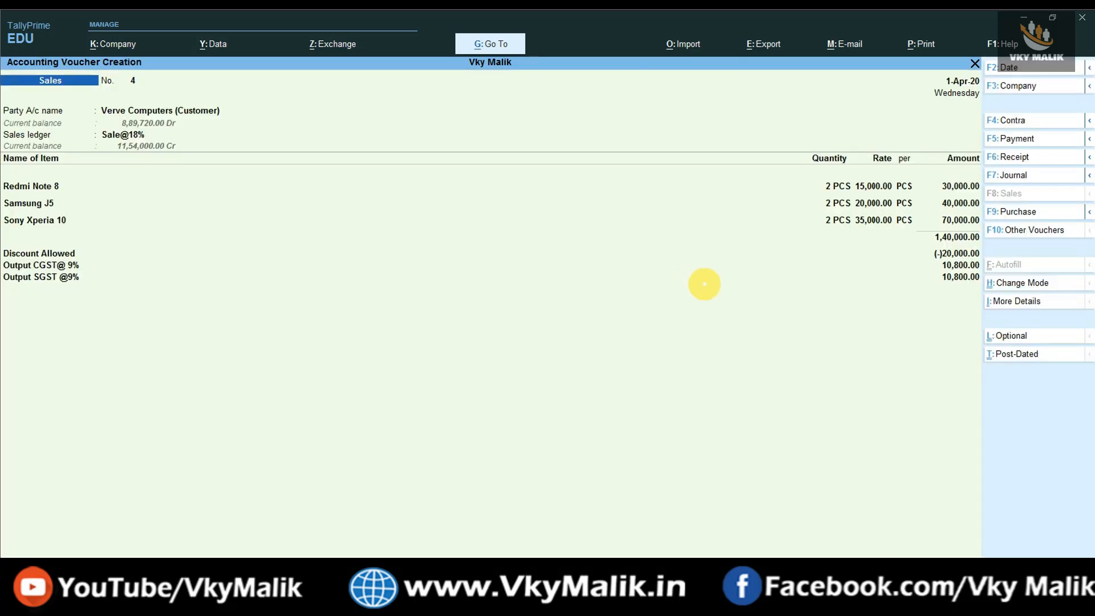
Save the Verve Computers sales voucher
key(ctrl)
key(ctrl+a)
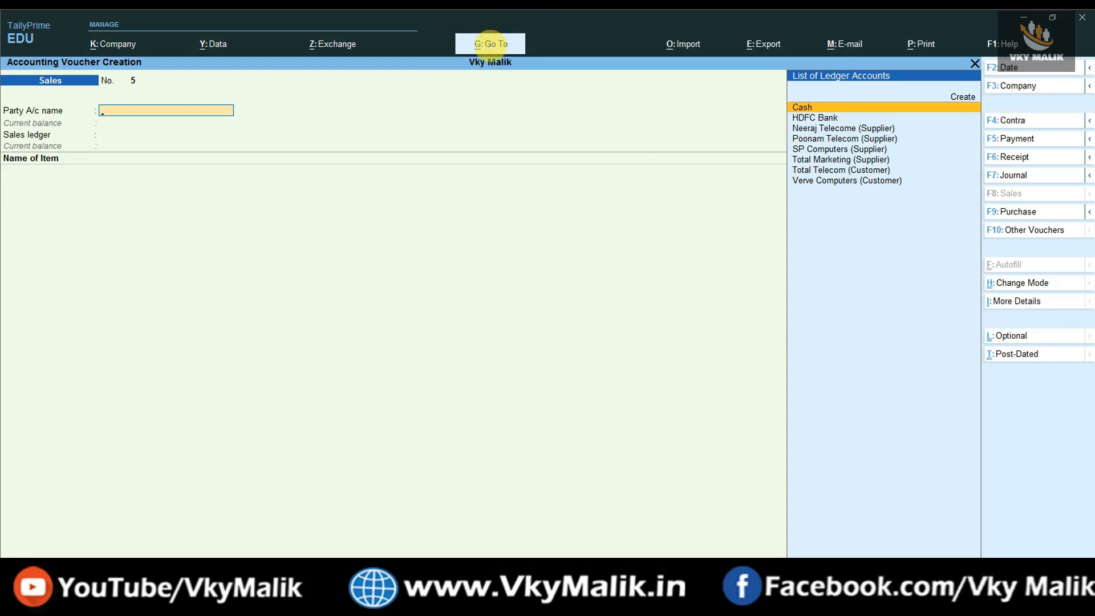
Open the GSTR-1 report and drill down into its B2B Invoices voucher register
click(490, 43)
text(Gstr)
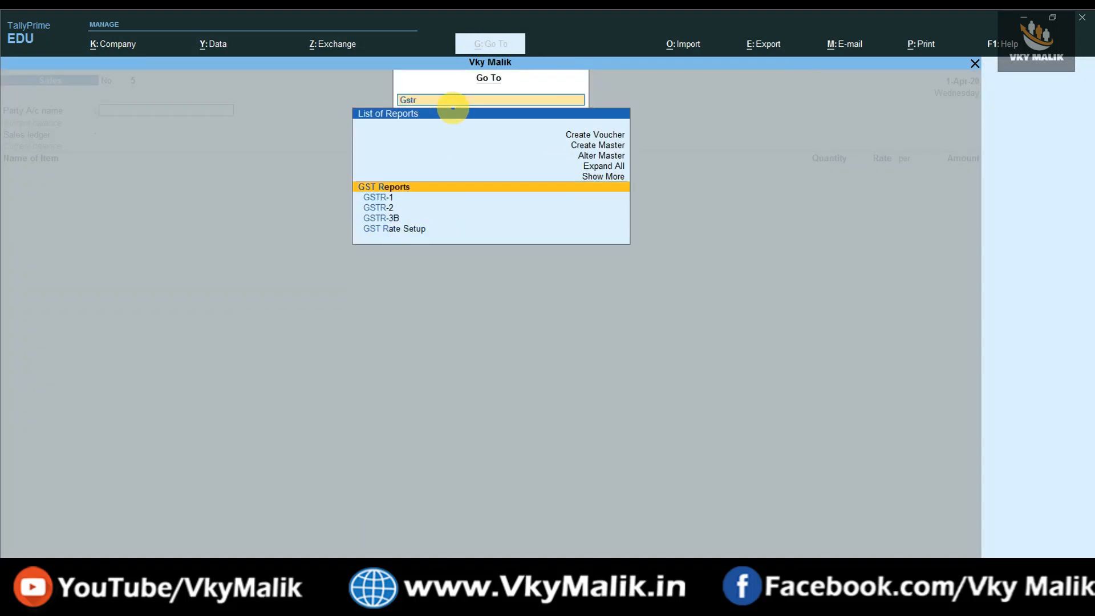
key(Down)
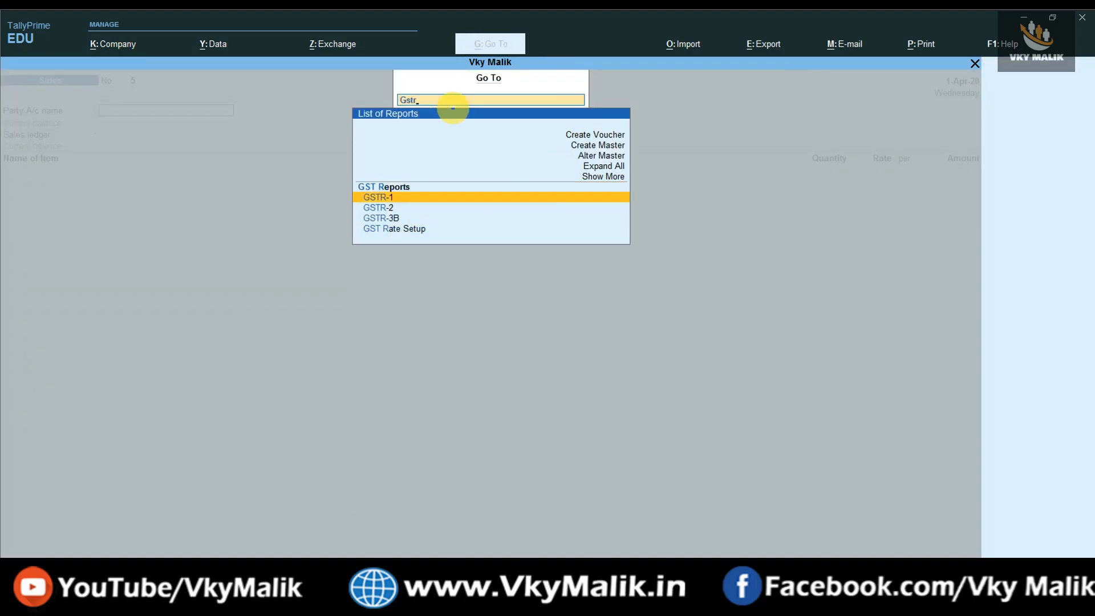
key(Return)
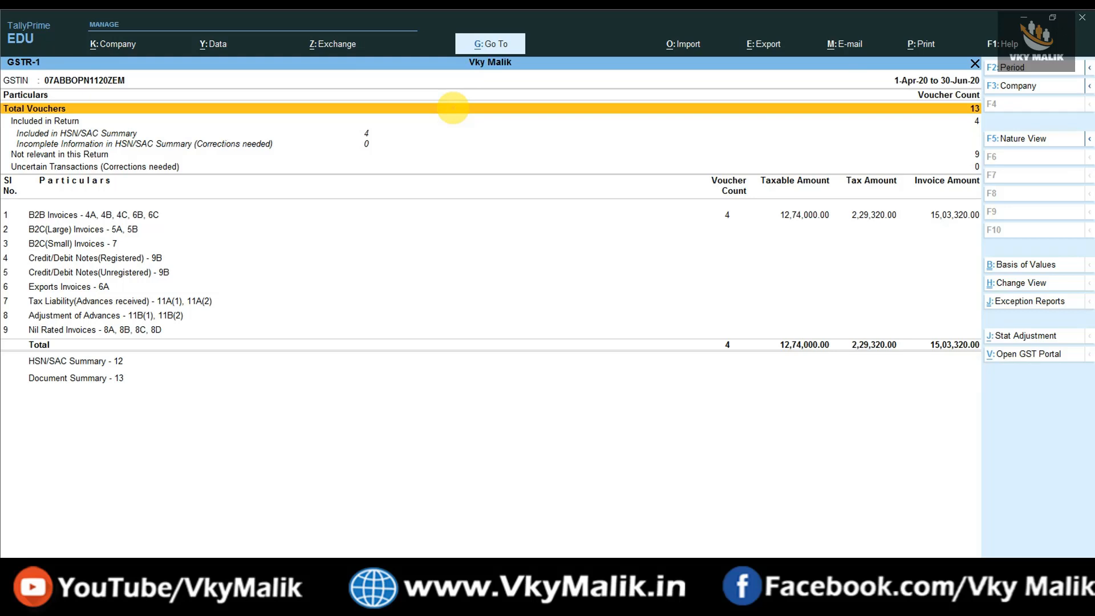
key(Down)
key(Down)
key(Down)
key(Down)
key(Down)
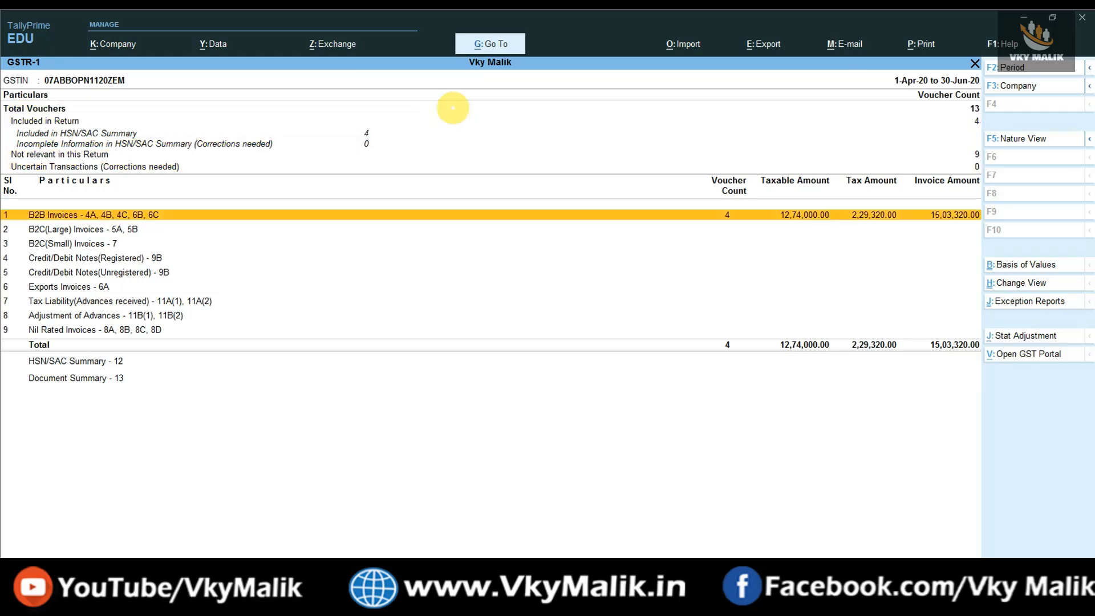
key(Up)
key(Return)
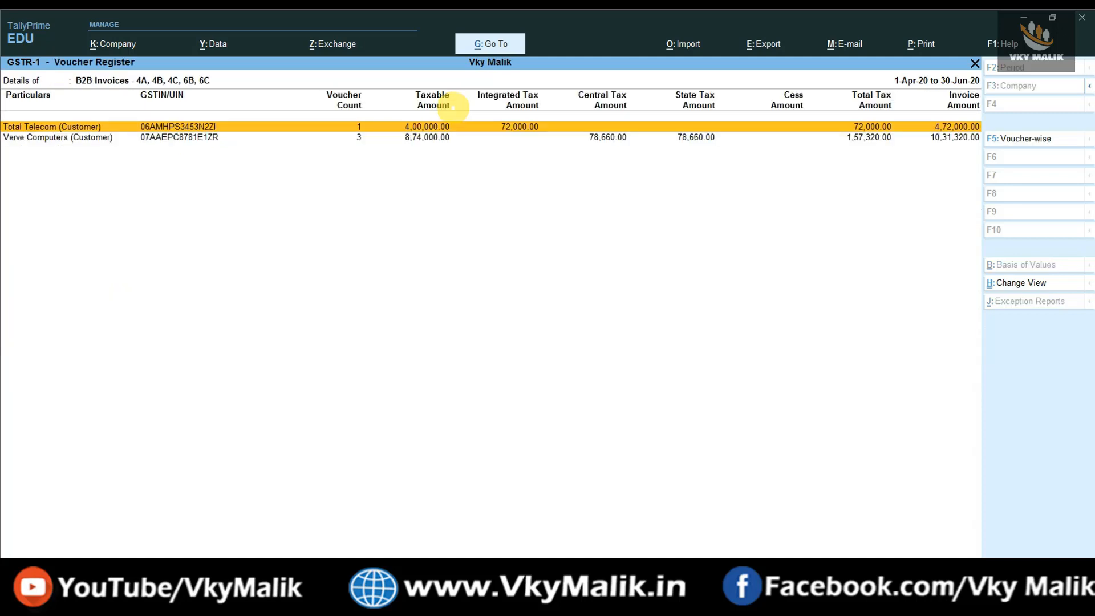
Examine the Verve Computers invoices with their taxable and tax amounts in the B2B register, and close the GSTR-1 report
key(Down)
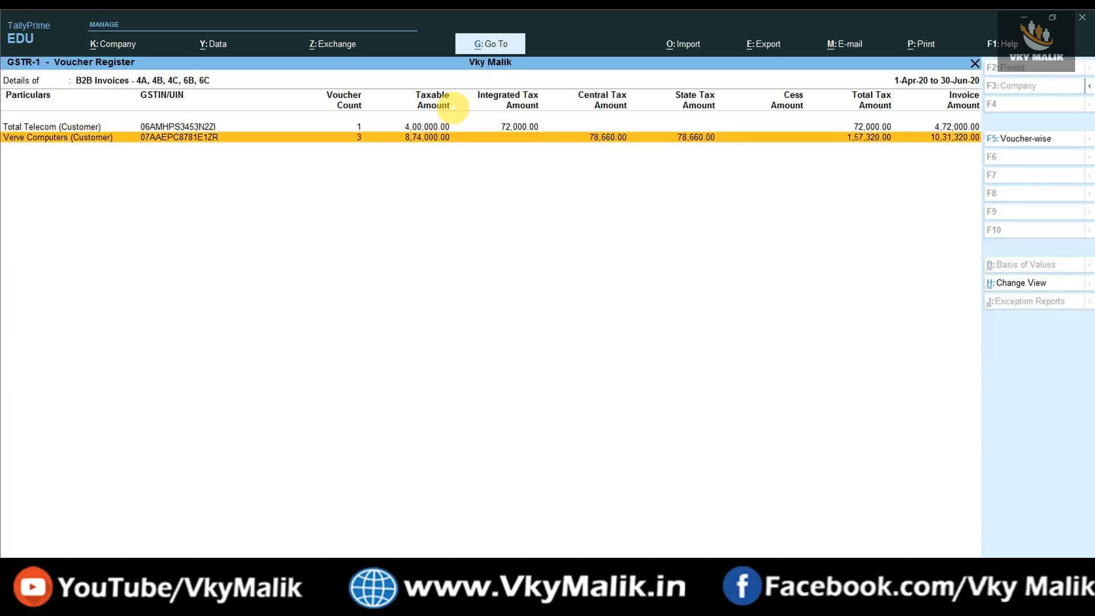
key(Up)
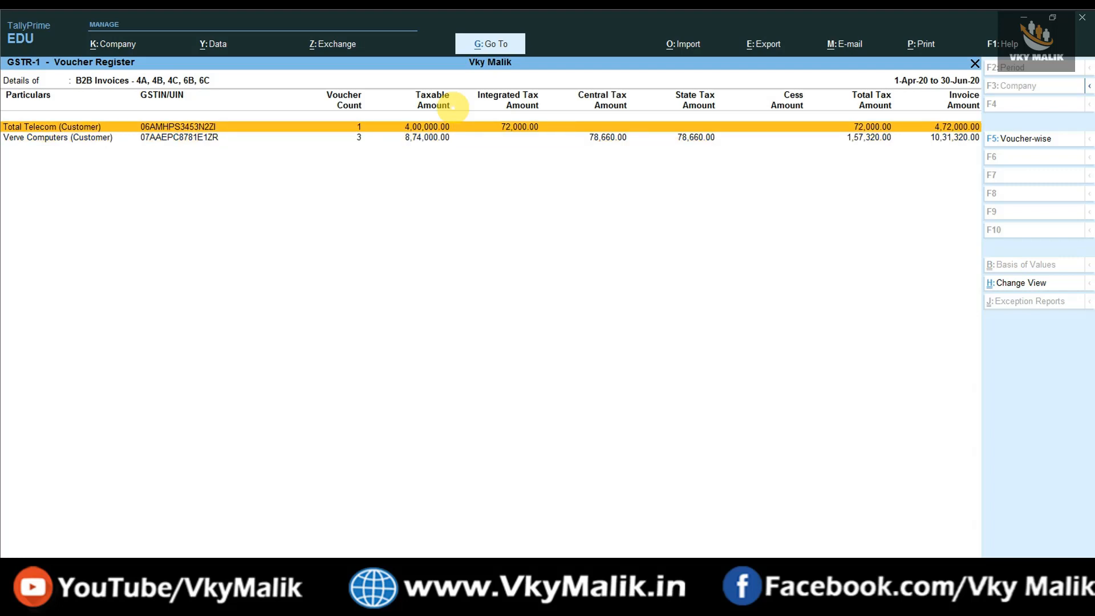
key(Down)
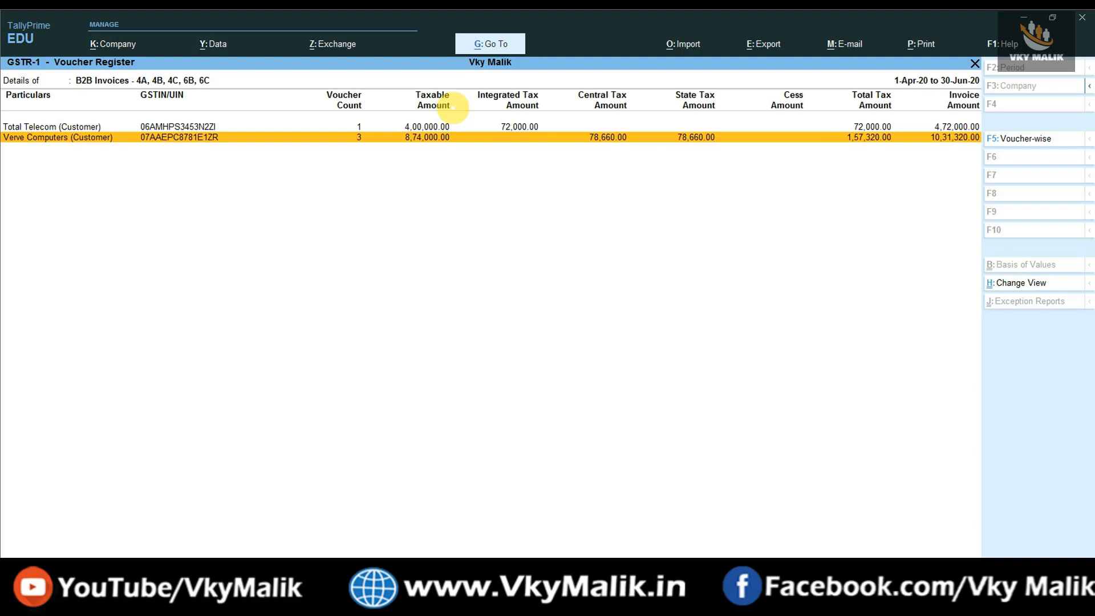
key(Return)
key(Down)
key(Down)
key(Up)
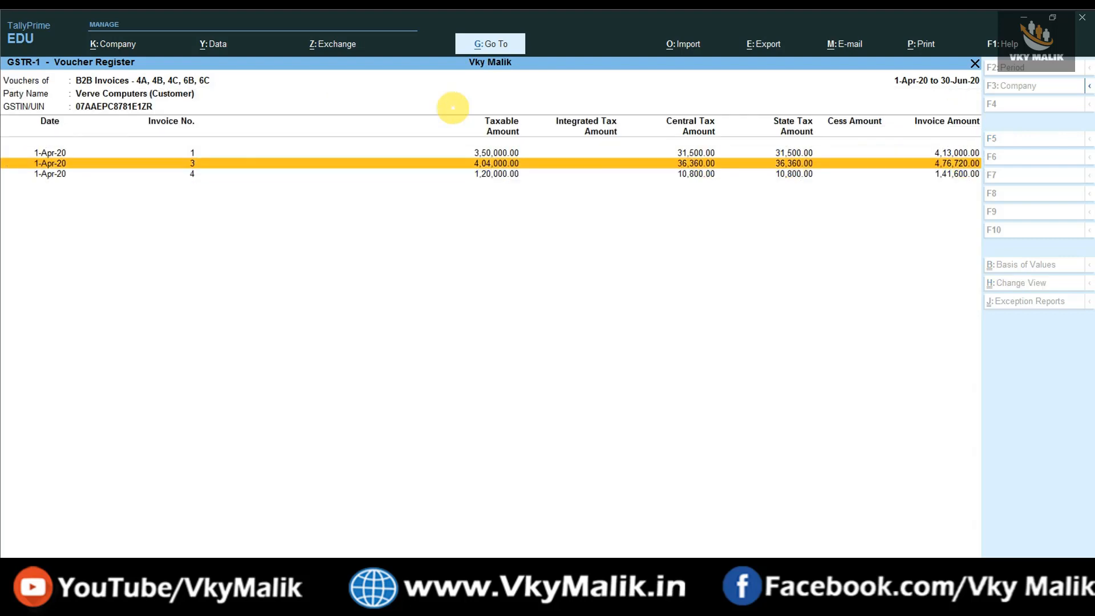
key(Up)
key(Down)
key(Escape)
key(Escape)
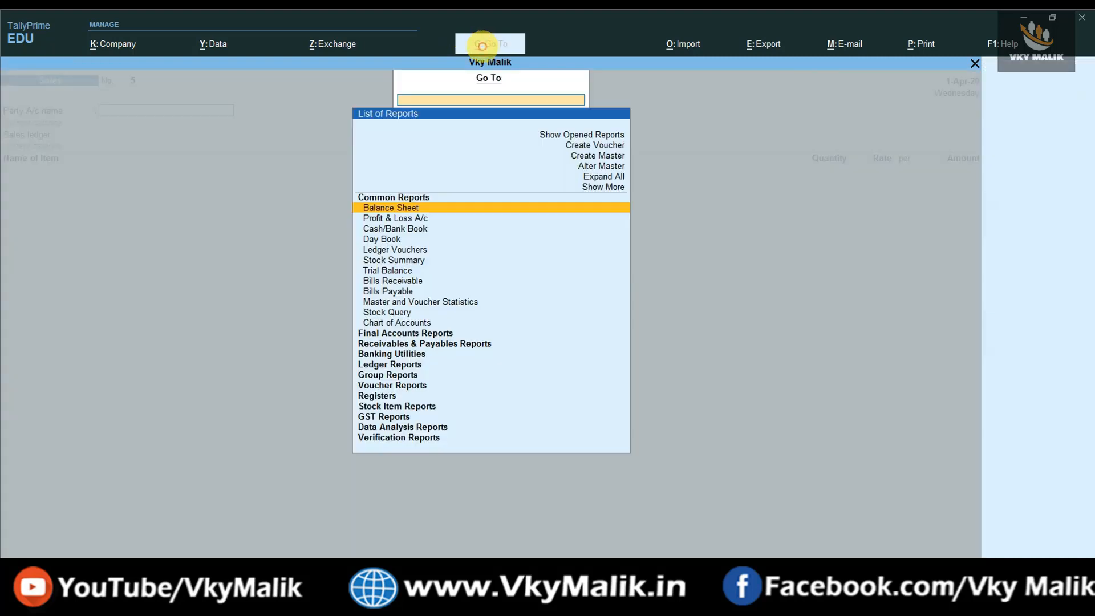
Search the list of reports for the GST returns using Gstr
click(482, 44)
text(Gstr)
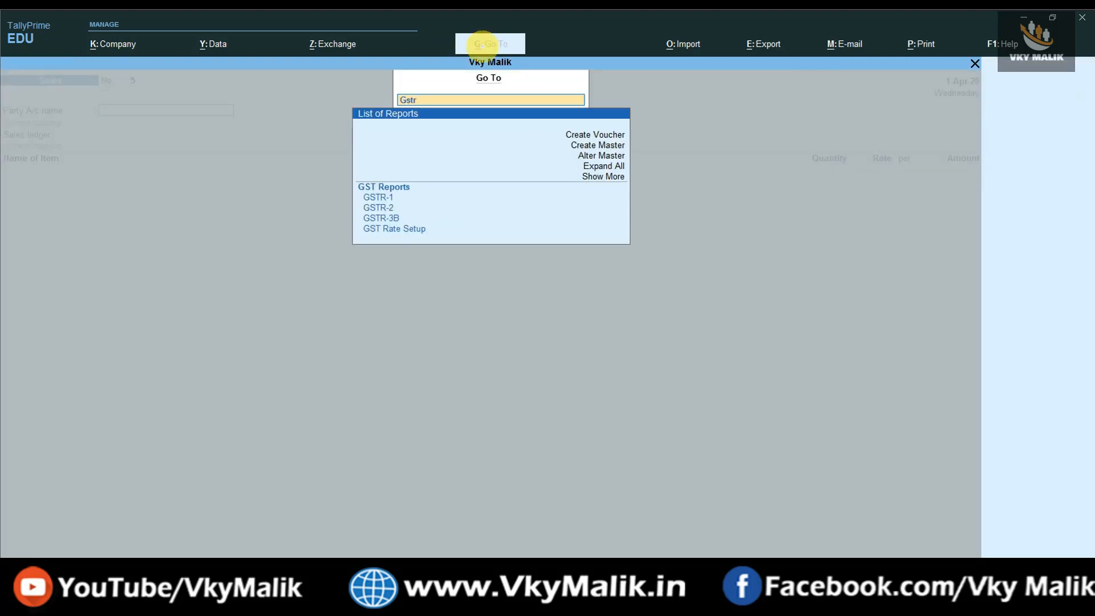